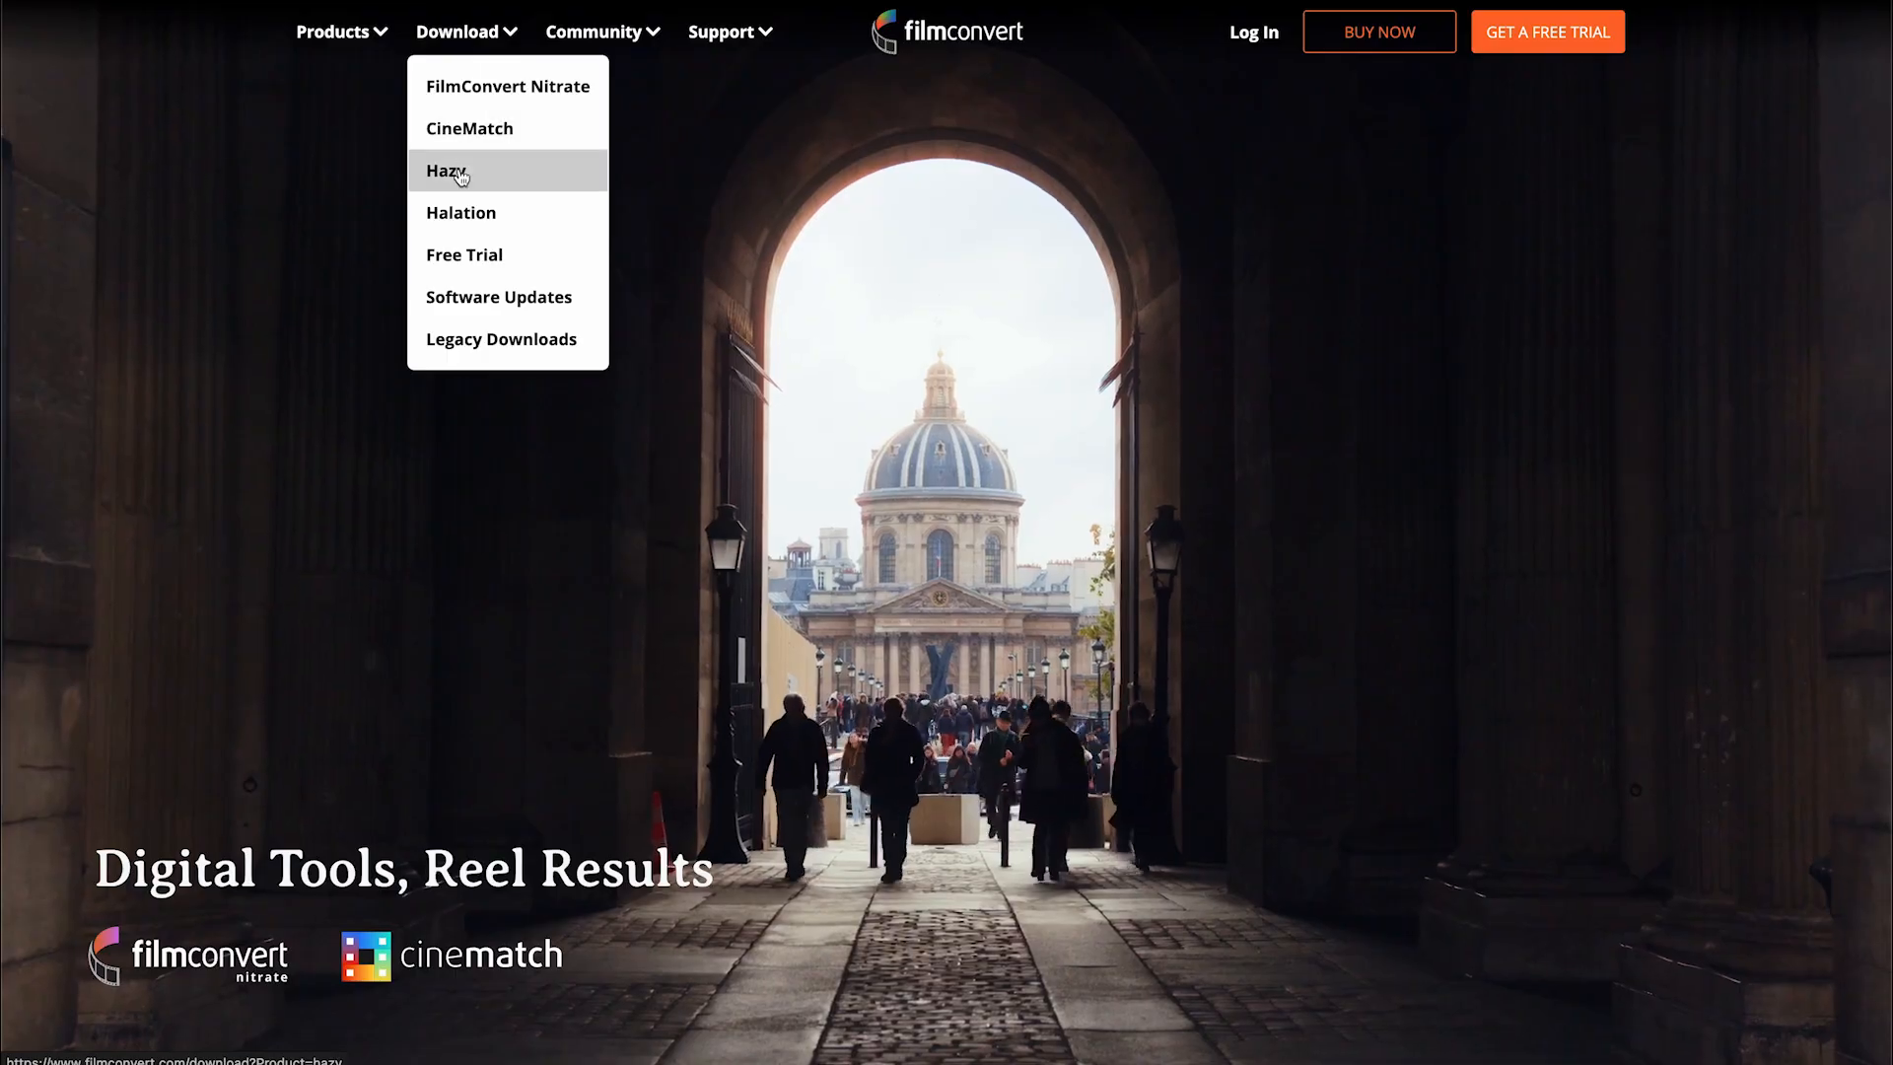
Step: Choose the editing platform in the Hazy plugin download form
scroll(479, 324, "down", 3)
scroll(469, 323, "down", 3)
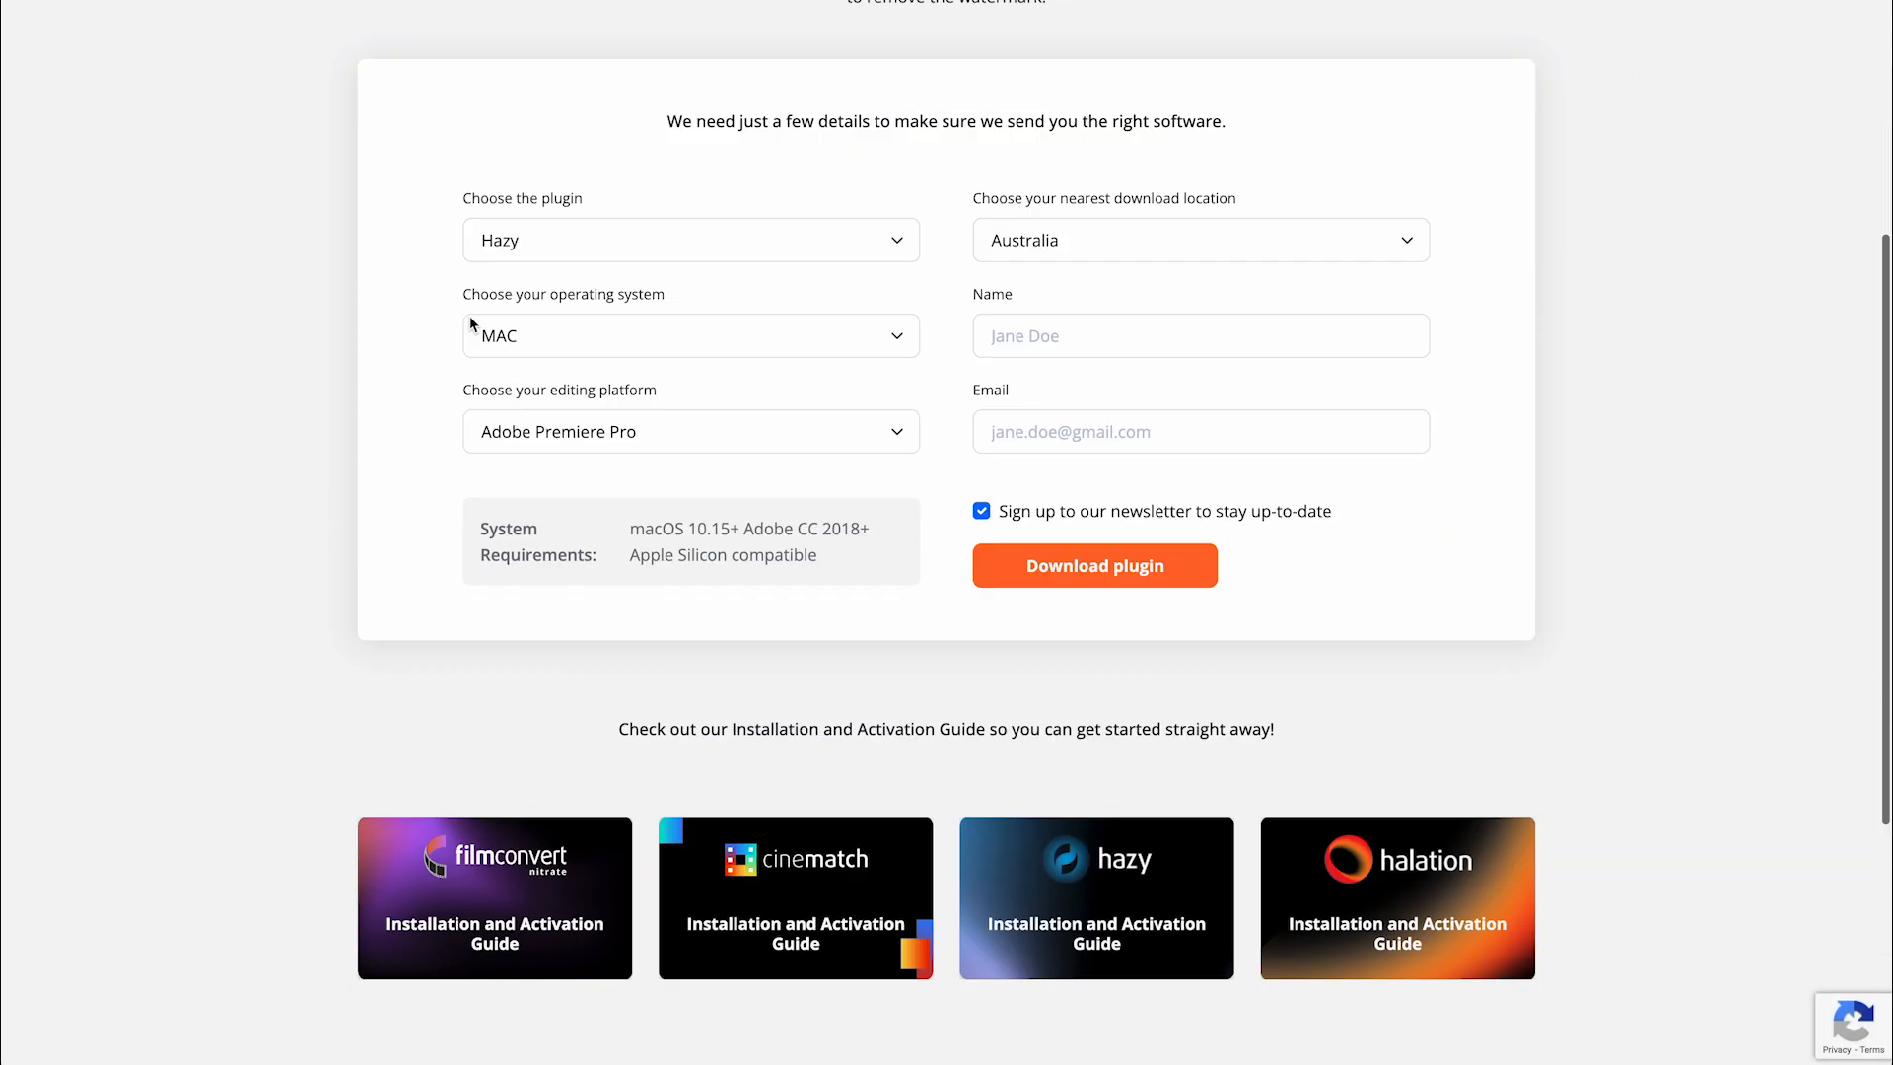
left_click(621, 431)
left_click(613, 460)
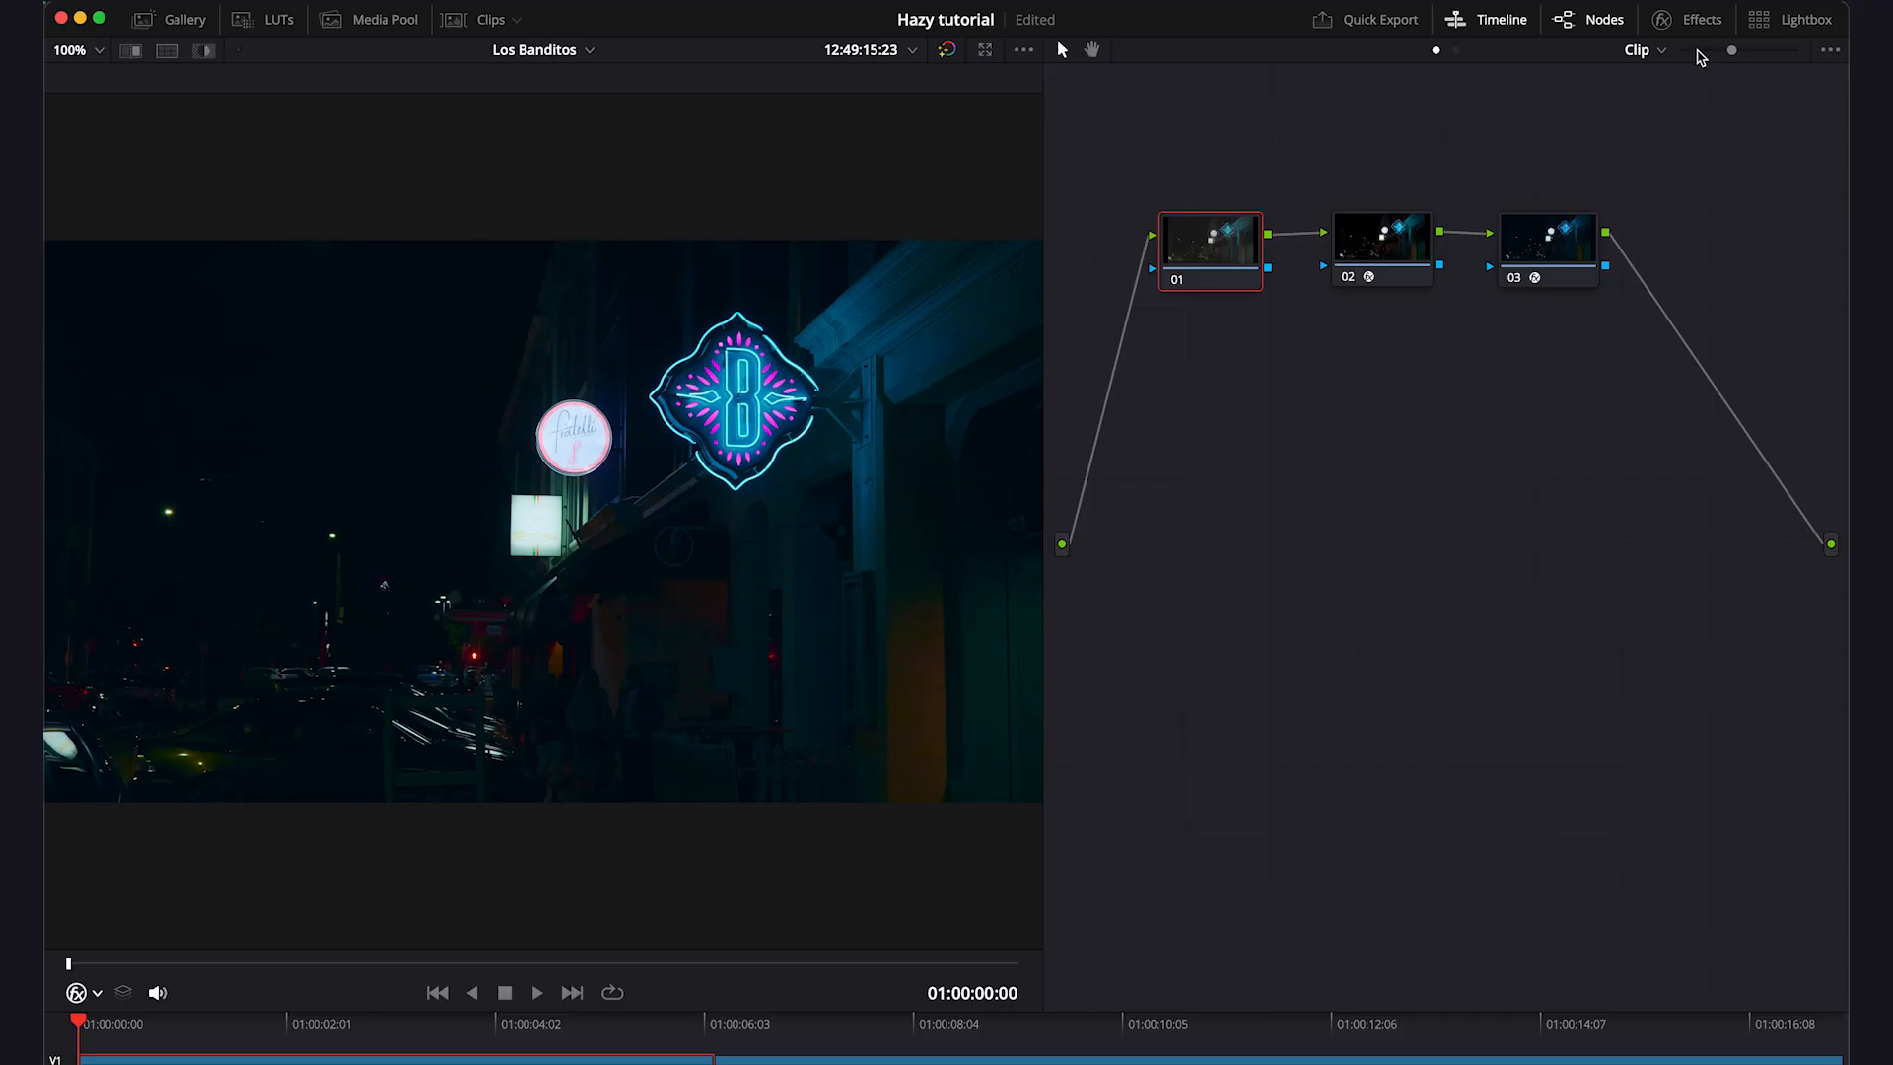
Step: Search the effects library for "Hazy" and apply Hazy by FilmConvert 1.0 to node 01
left_click(1697, 24)
left_click(1663, 91)
type("Hazy")
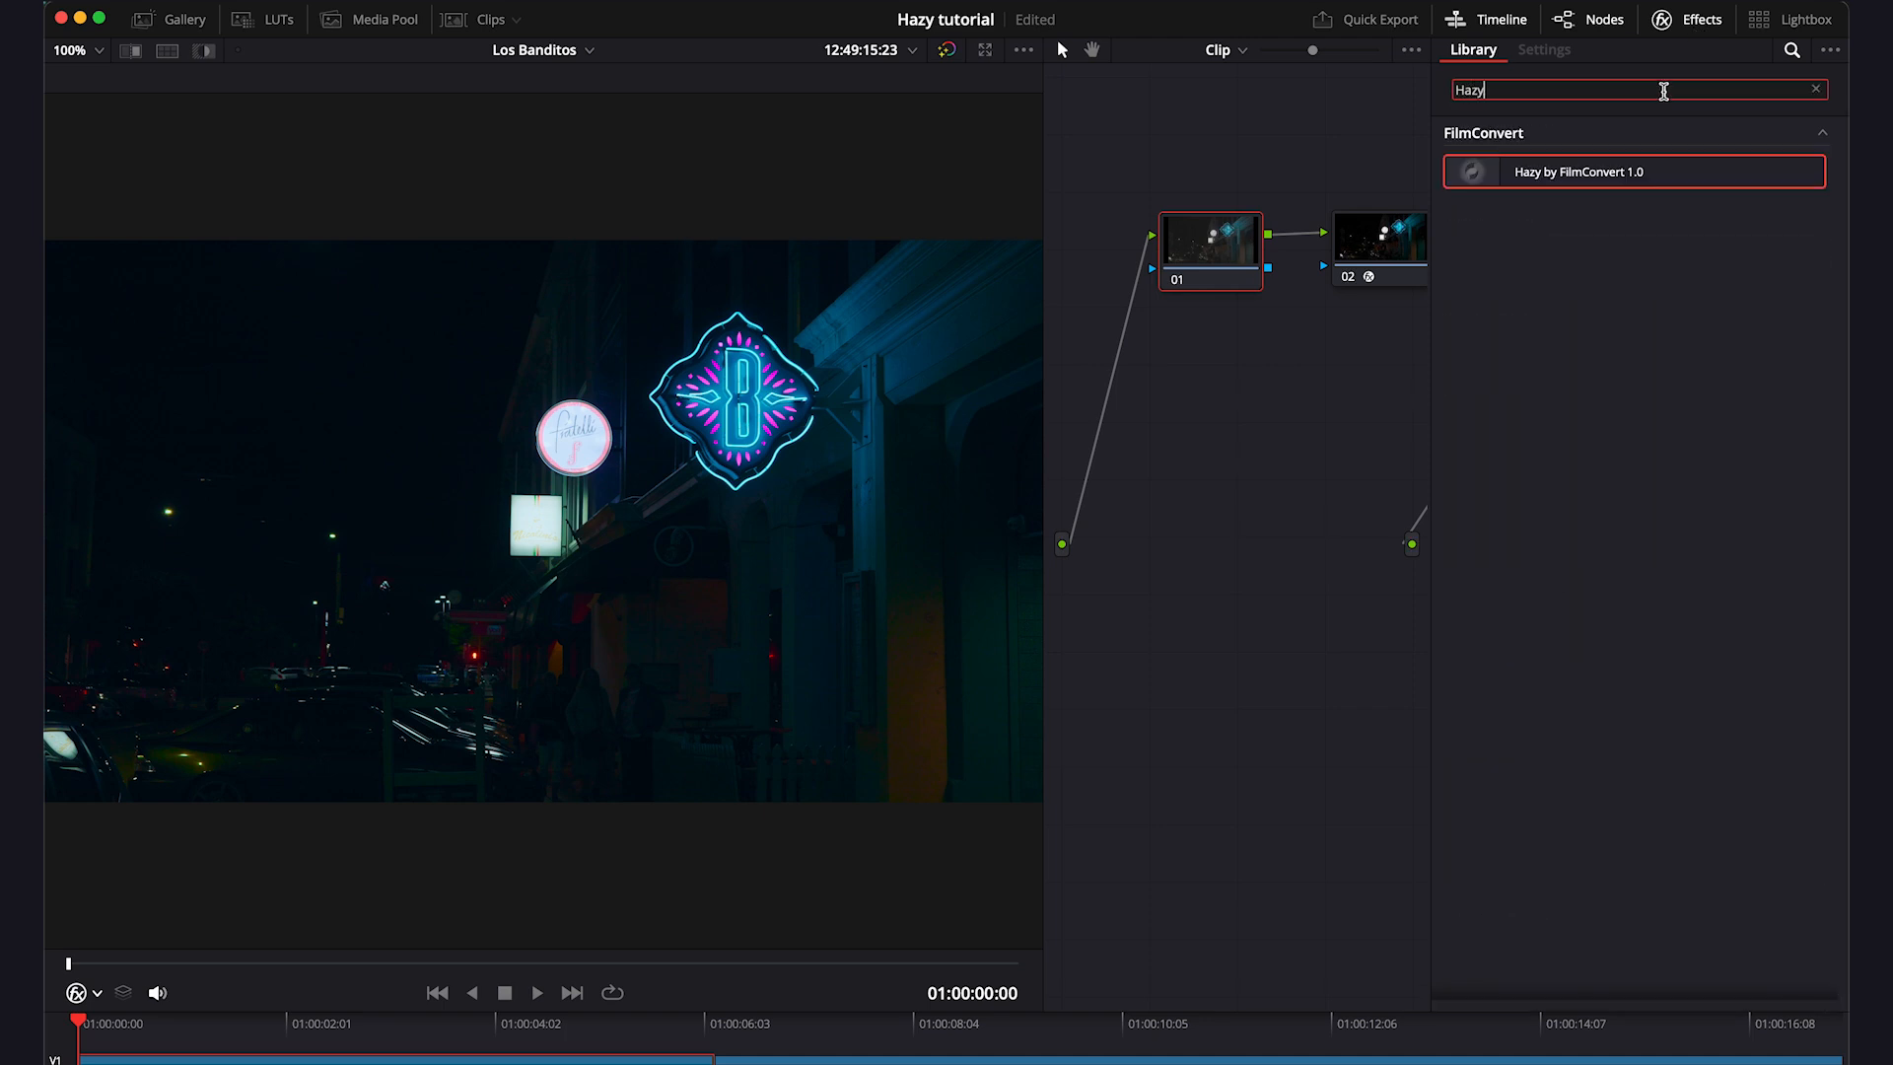
left_click_drag(1574, 184, 1232, 236)
Step: Set Hazy's manufacturer to Sony and input gamma to S-Log3, and hide the node graph to enlarge the viewer
left_click(1664, 166)
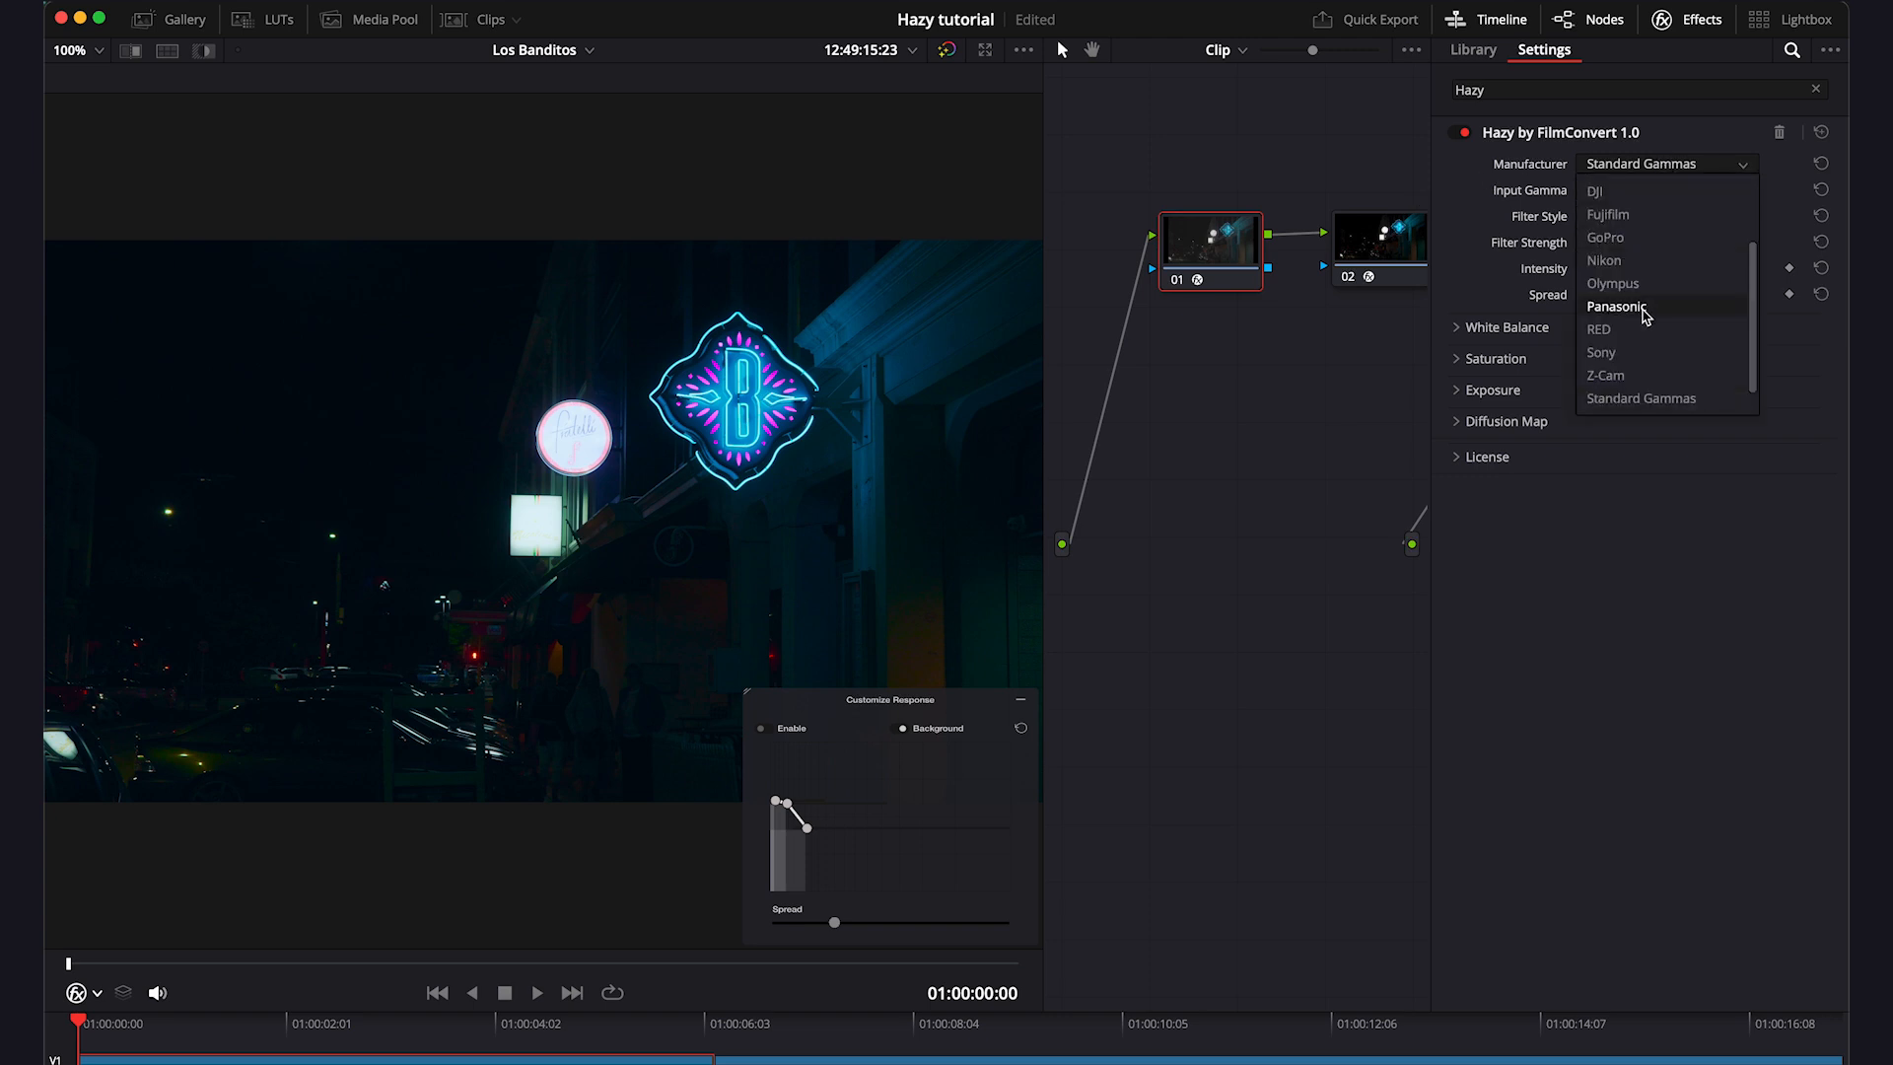
left_click(1634, 353)
left_click(1637, 193)
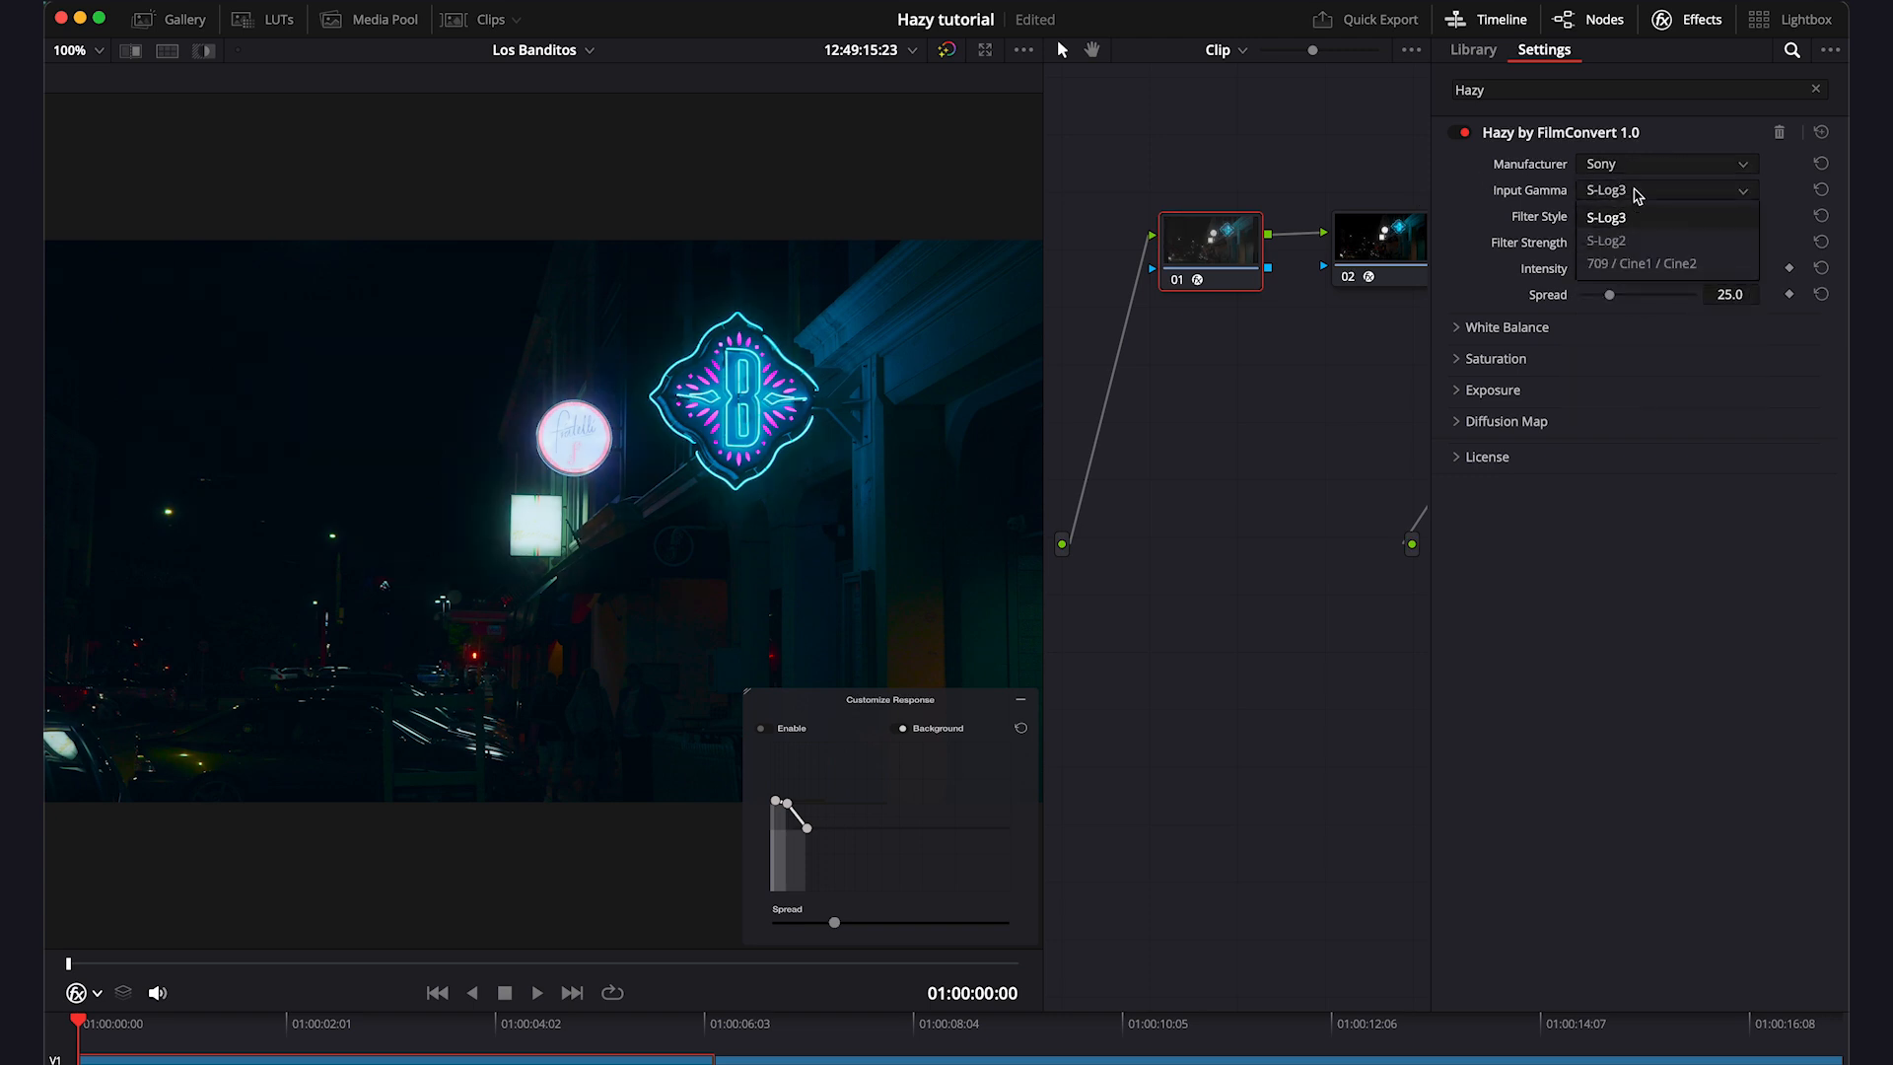
left_click(1634, 219)
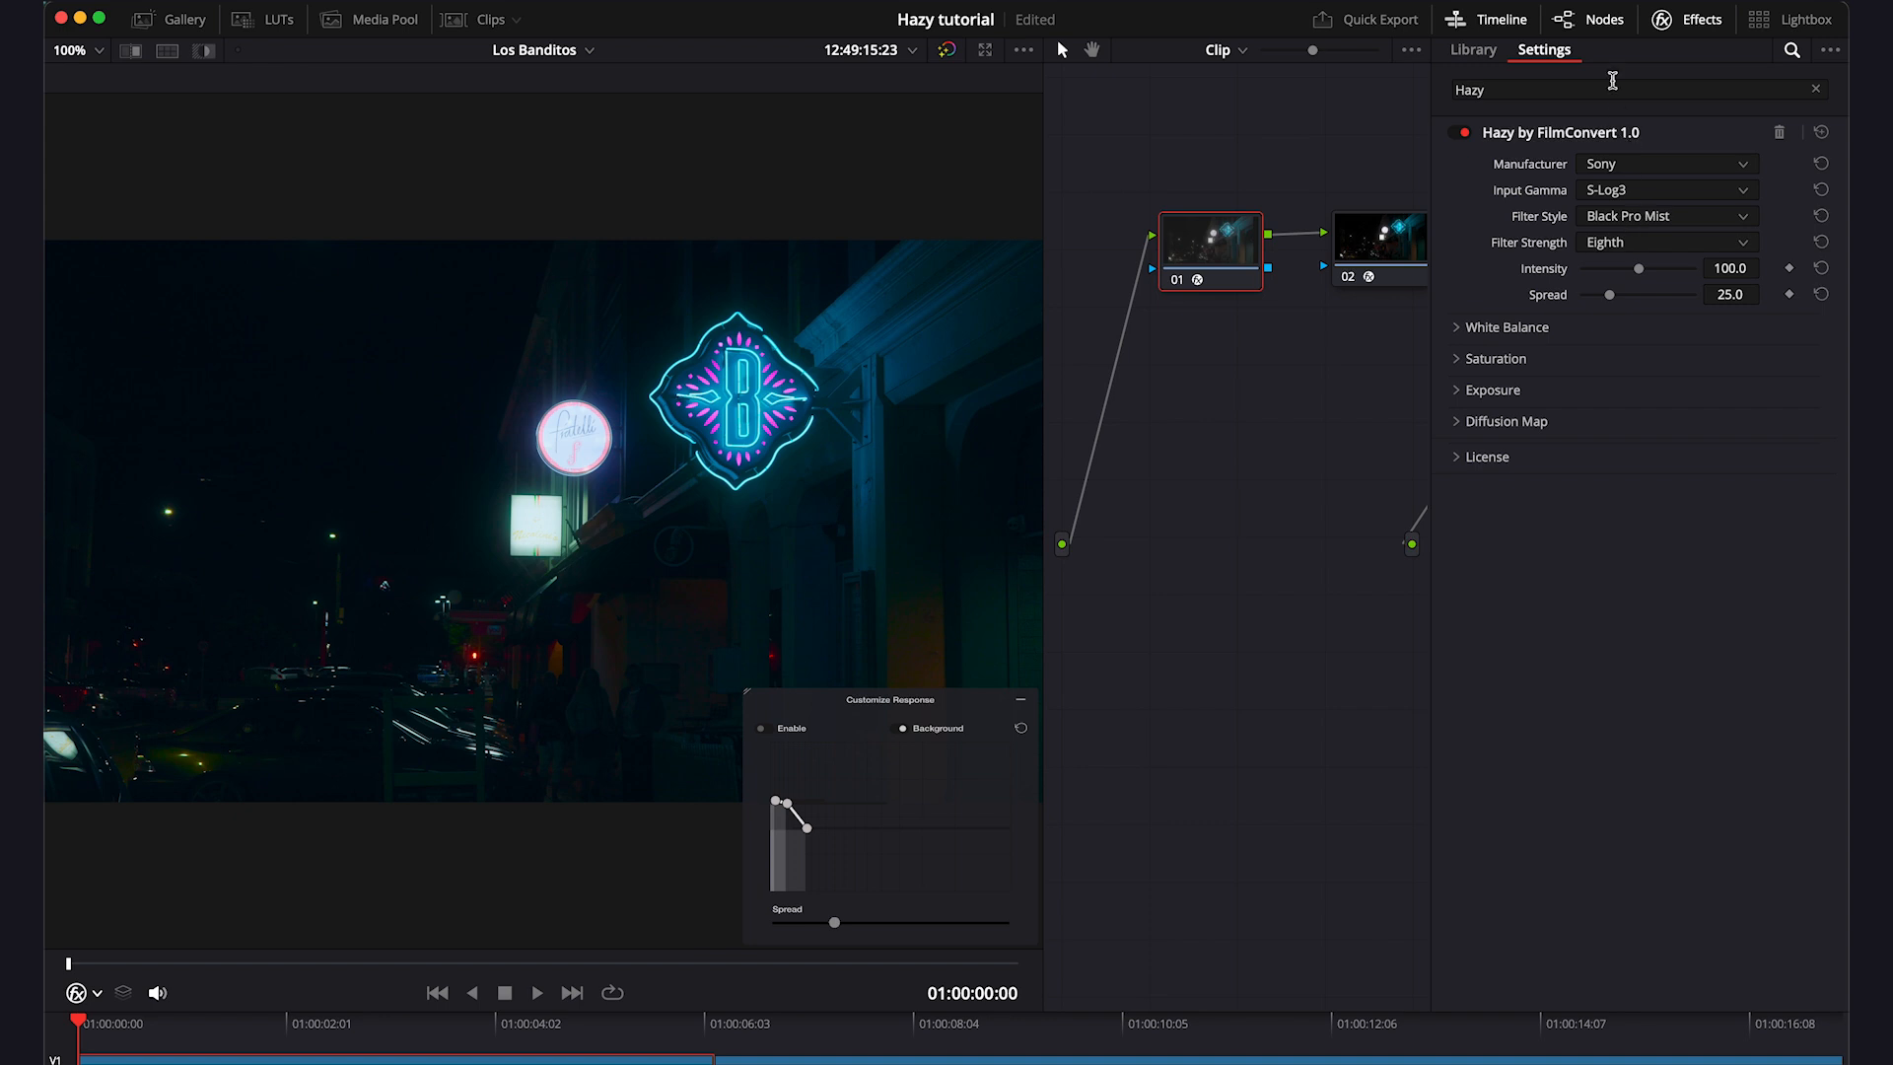
left_click(1599, 21)
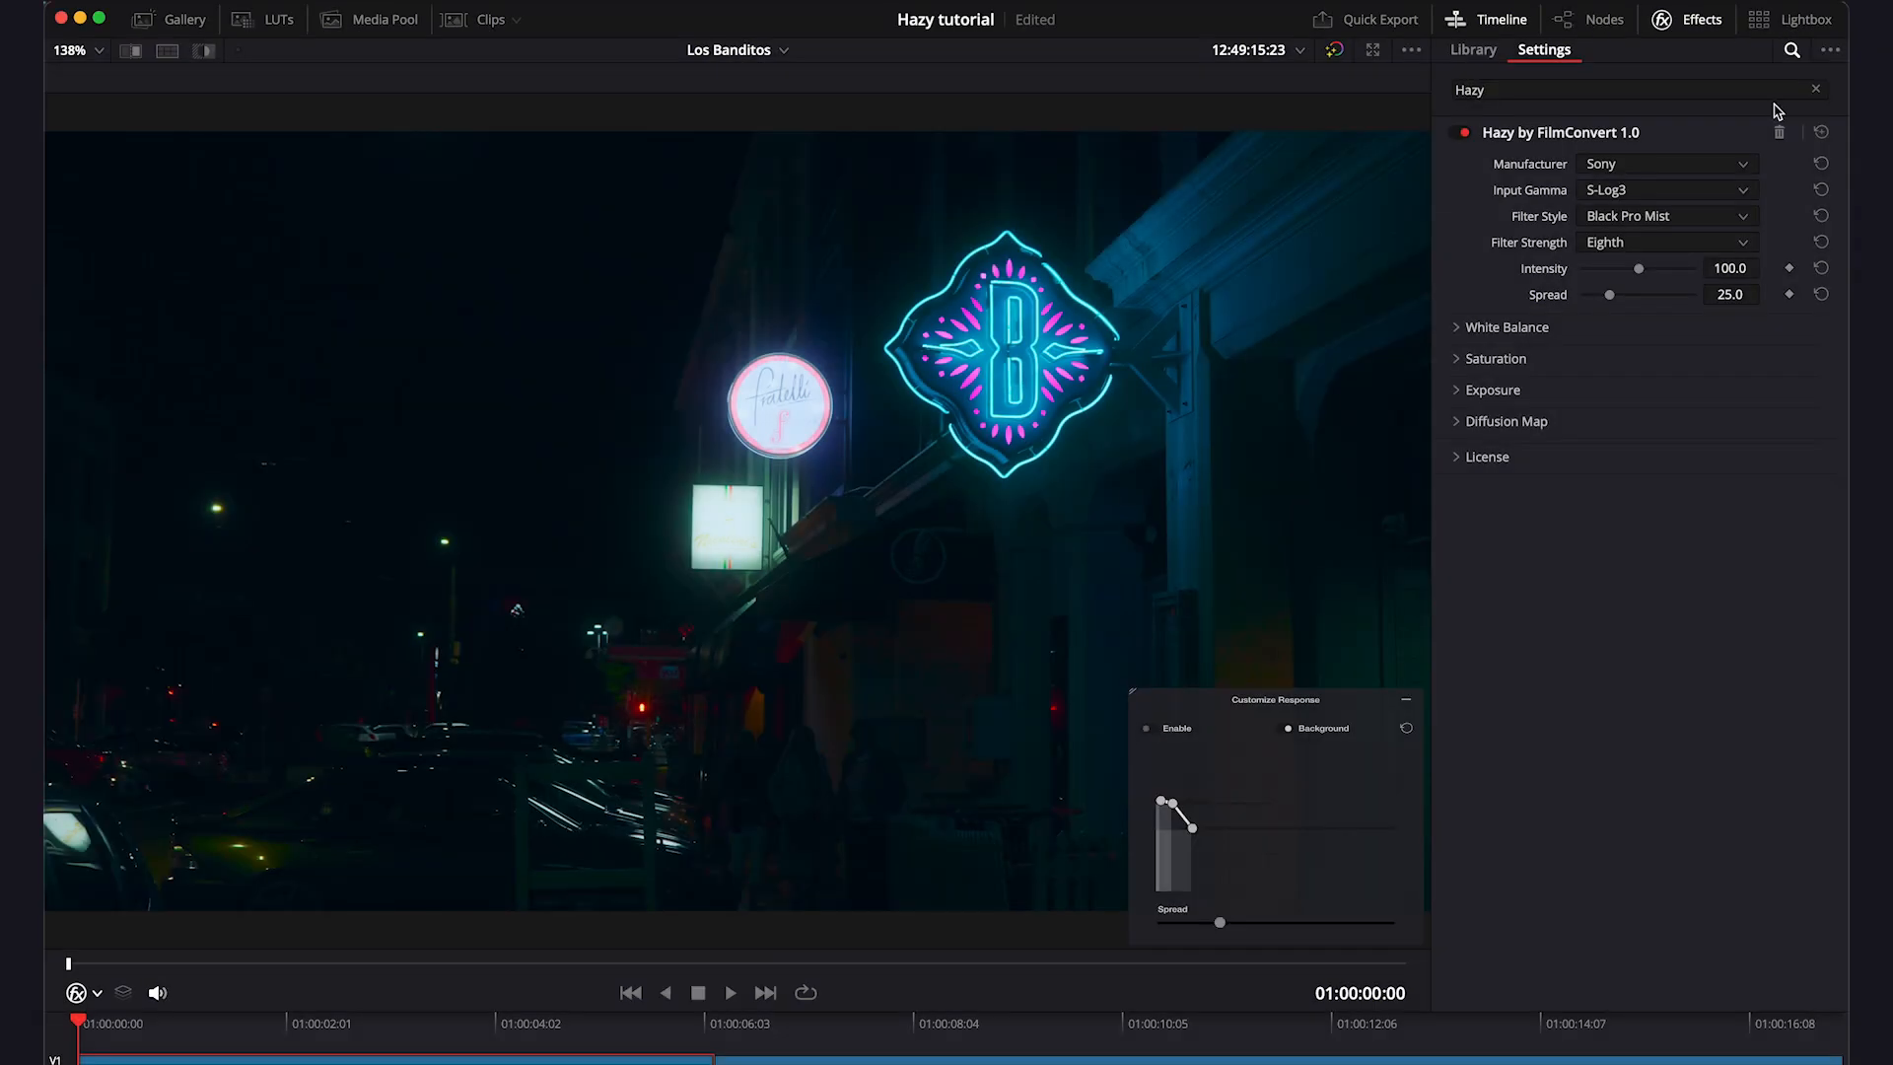
Step: Reselect Sony as manufacturer and S-Log3 as input gamma in the Hazy settings, saving the project as well
left_click(1737, 162)
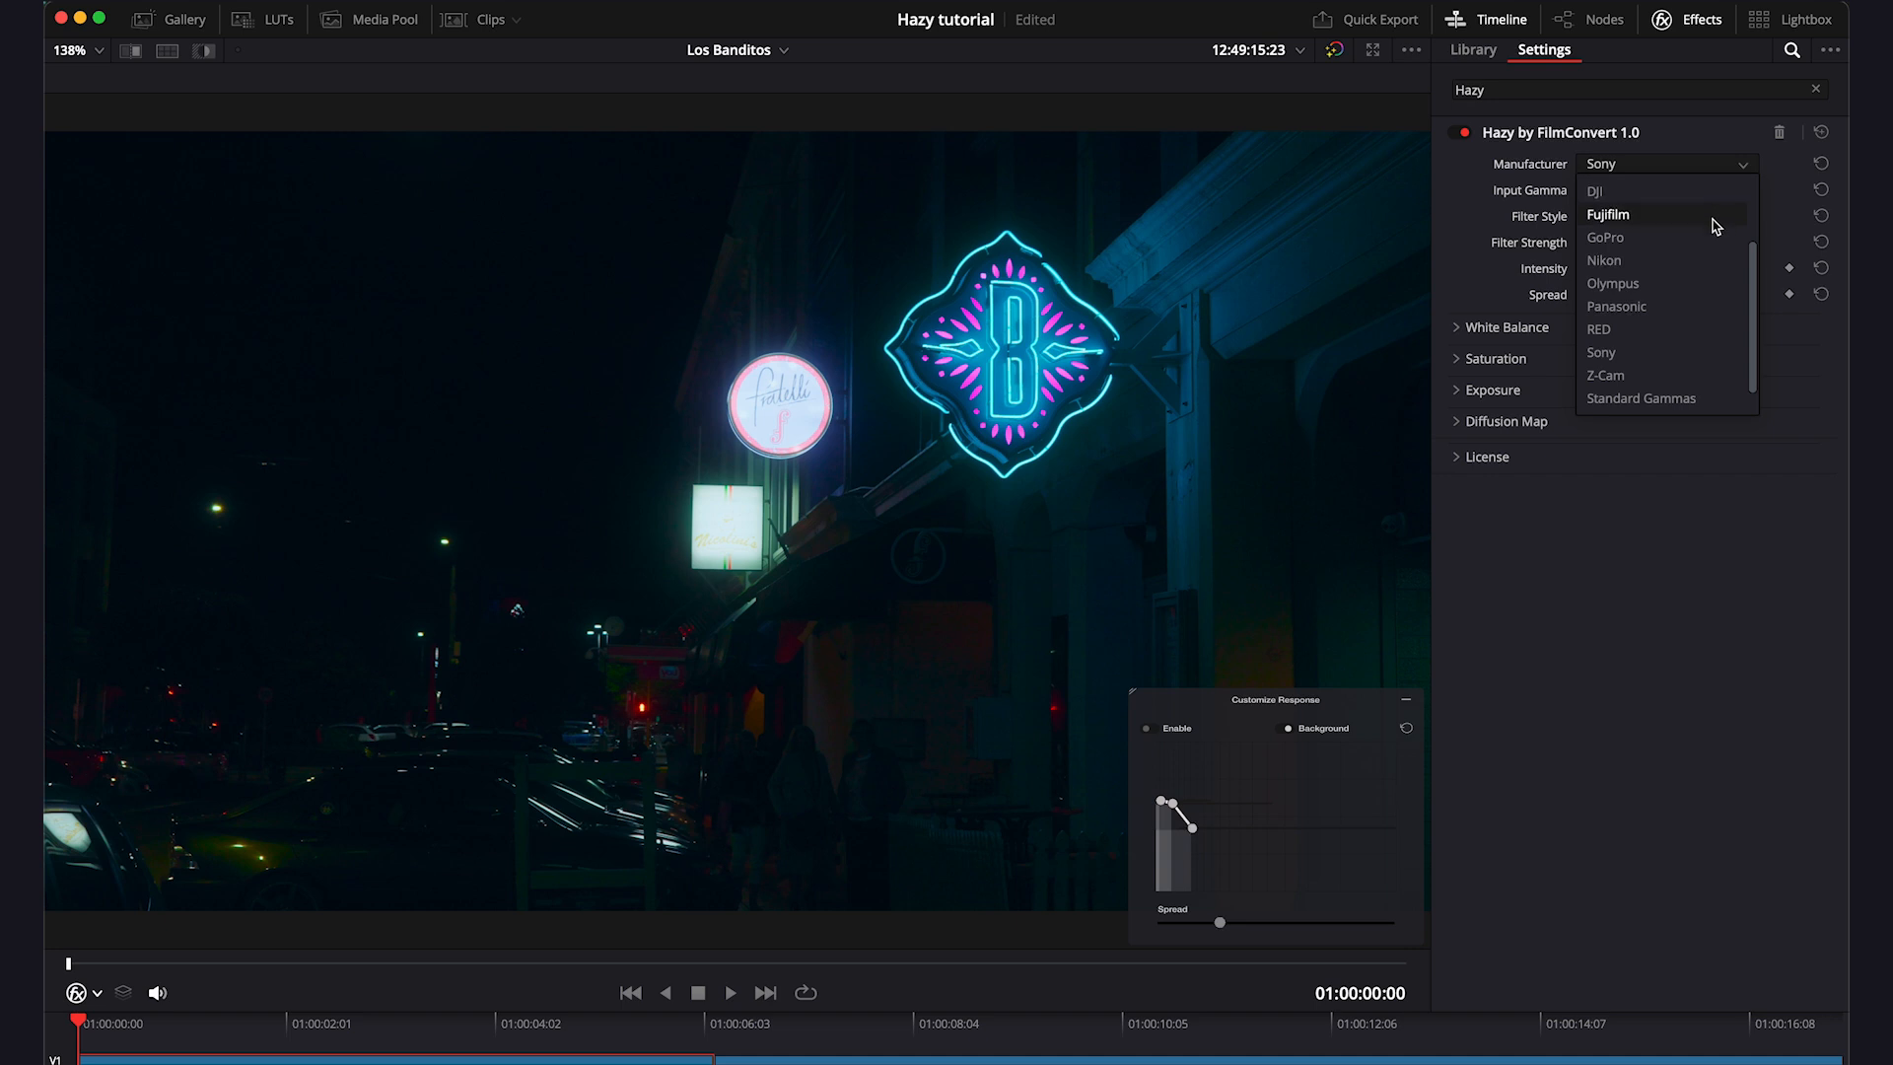
left_click(1680, 353)
key("super+s")
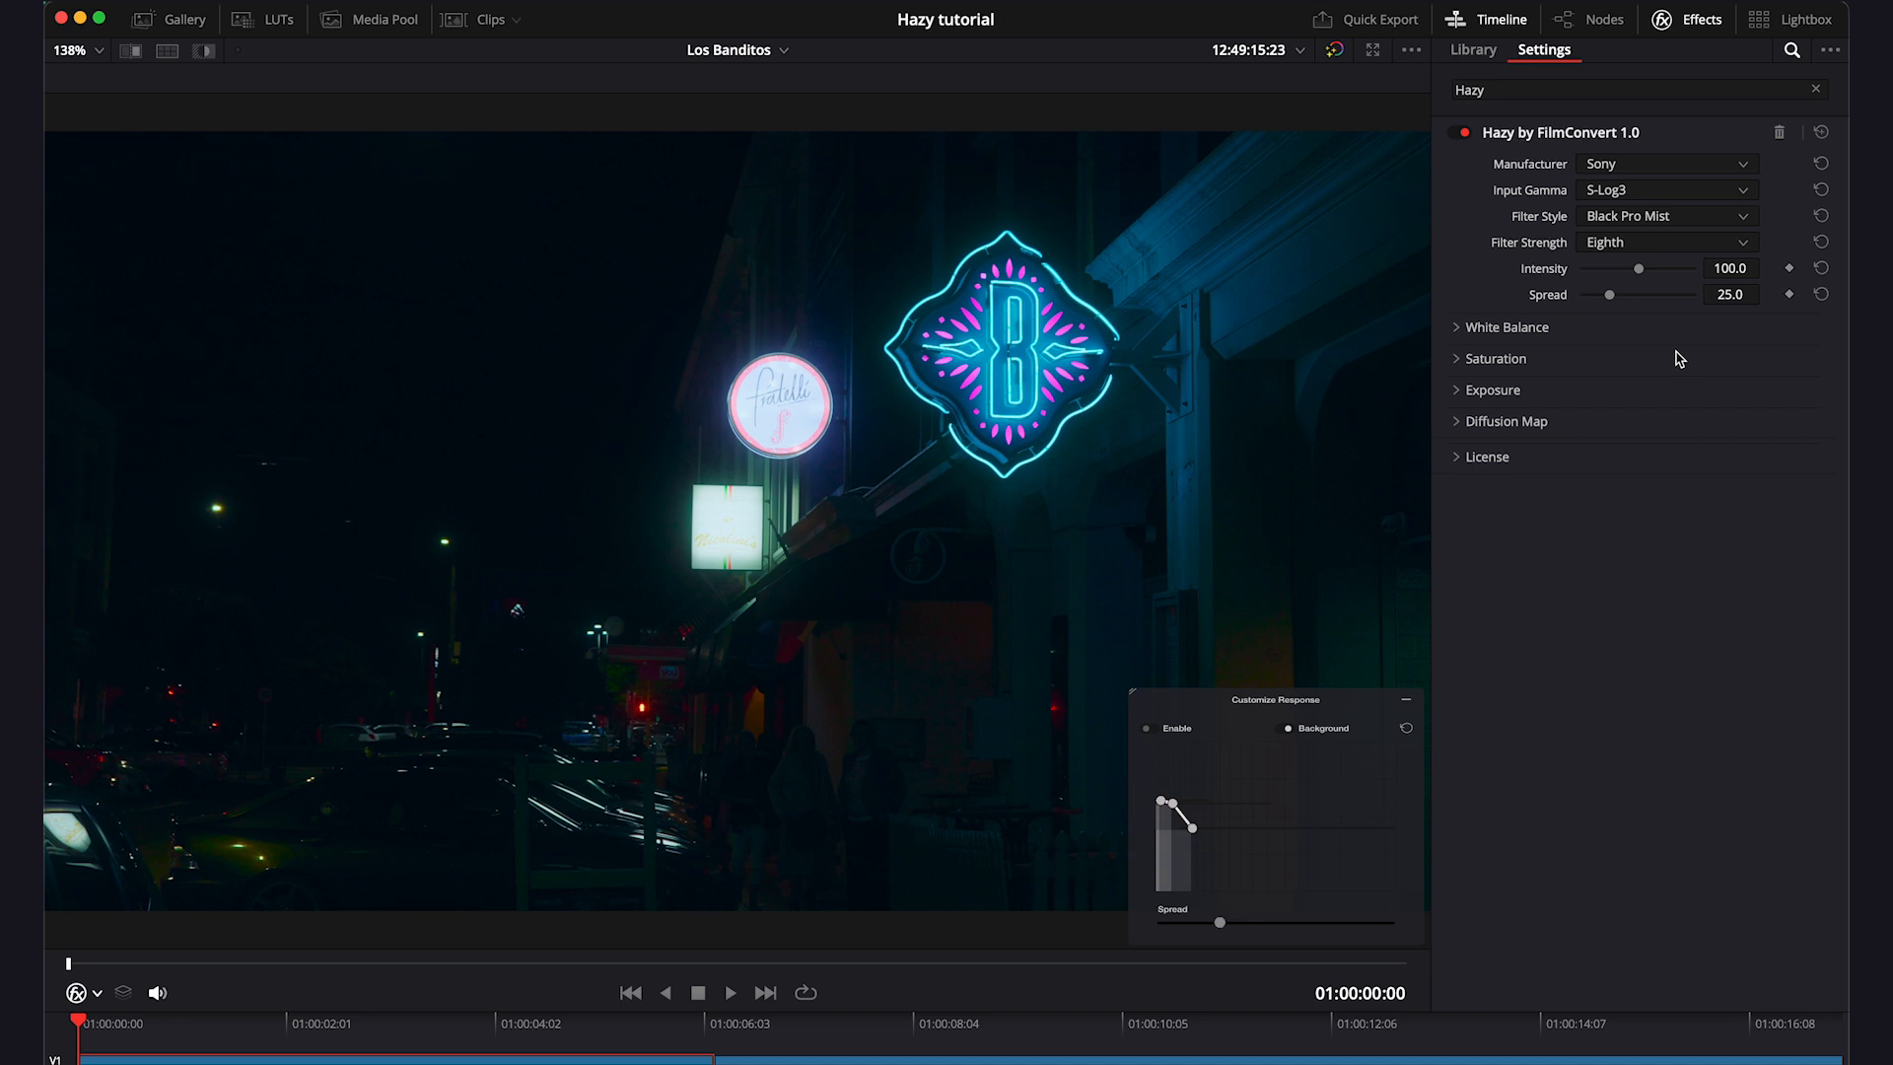
left_click(1650, 192)
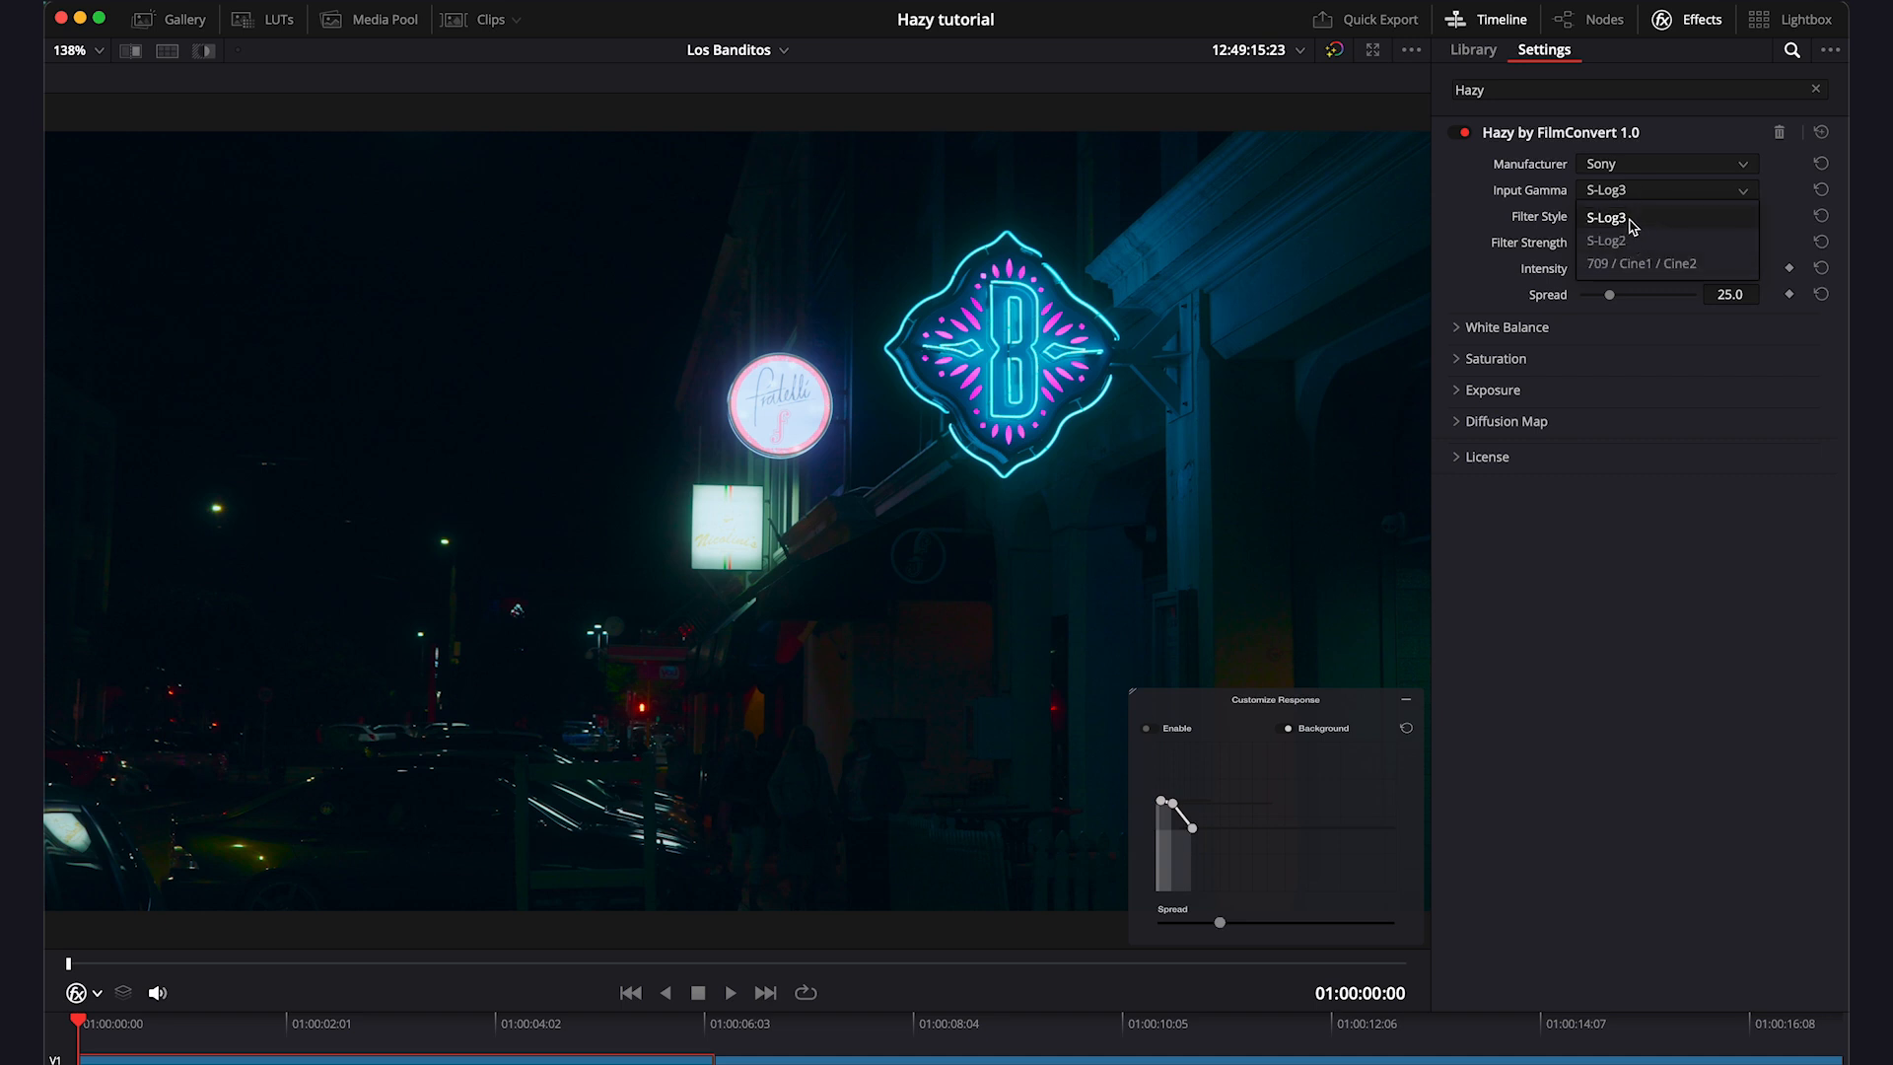
left_click(1631, 218)
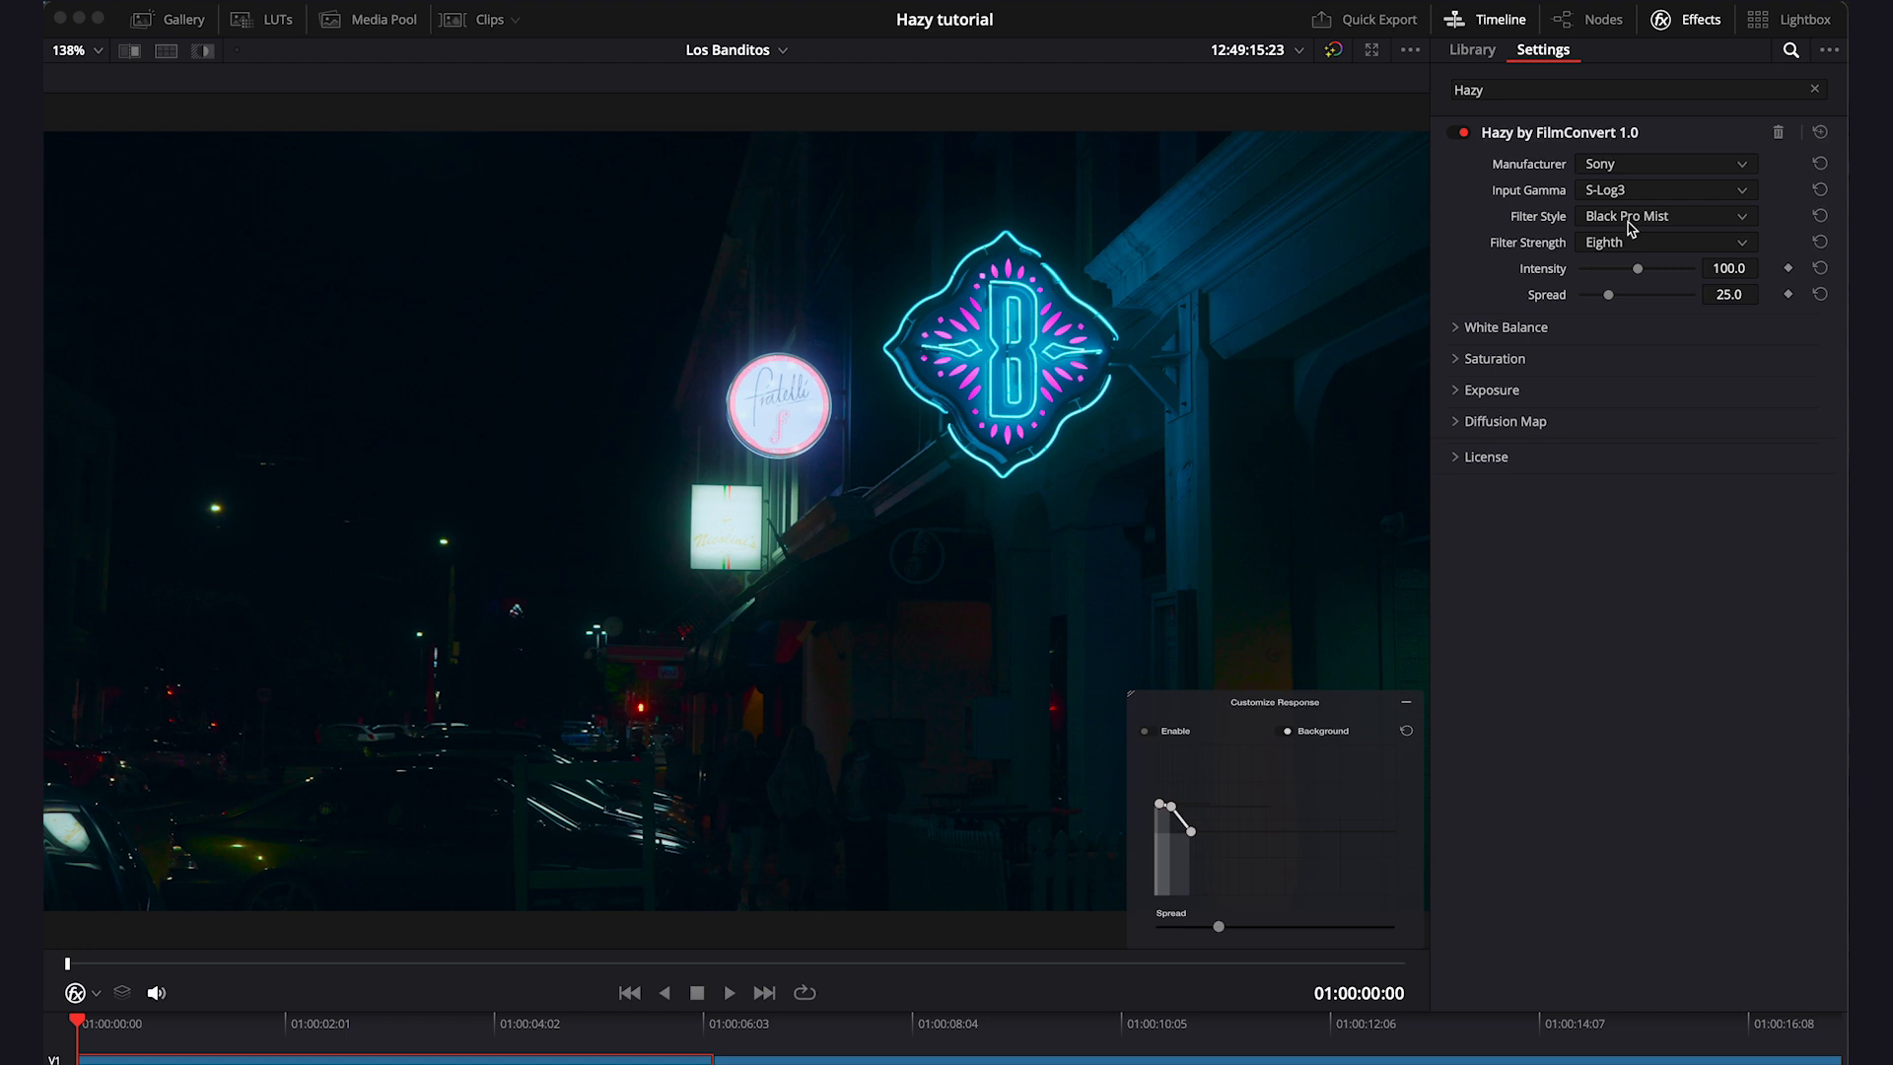
Step: Compare the Bloom, Diffusion, Smoke and Pro Mist filter styles on the light-bar chart clip, returning to Black Pro Mist
left_click(834, 1021)
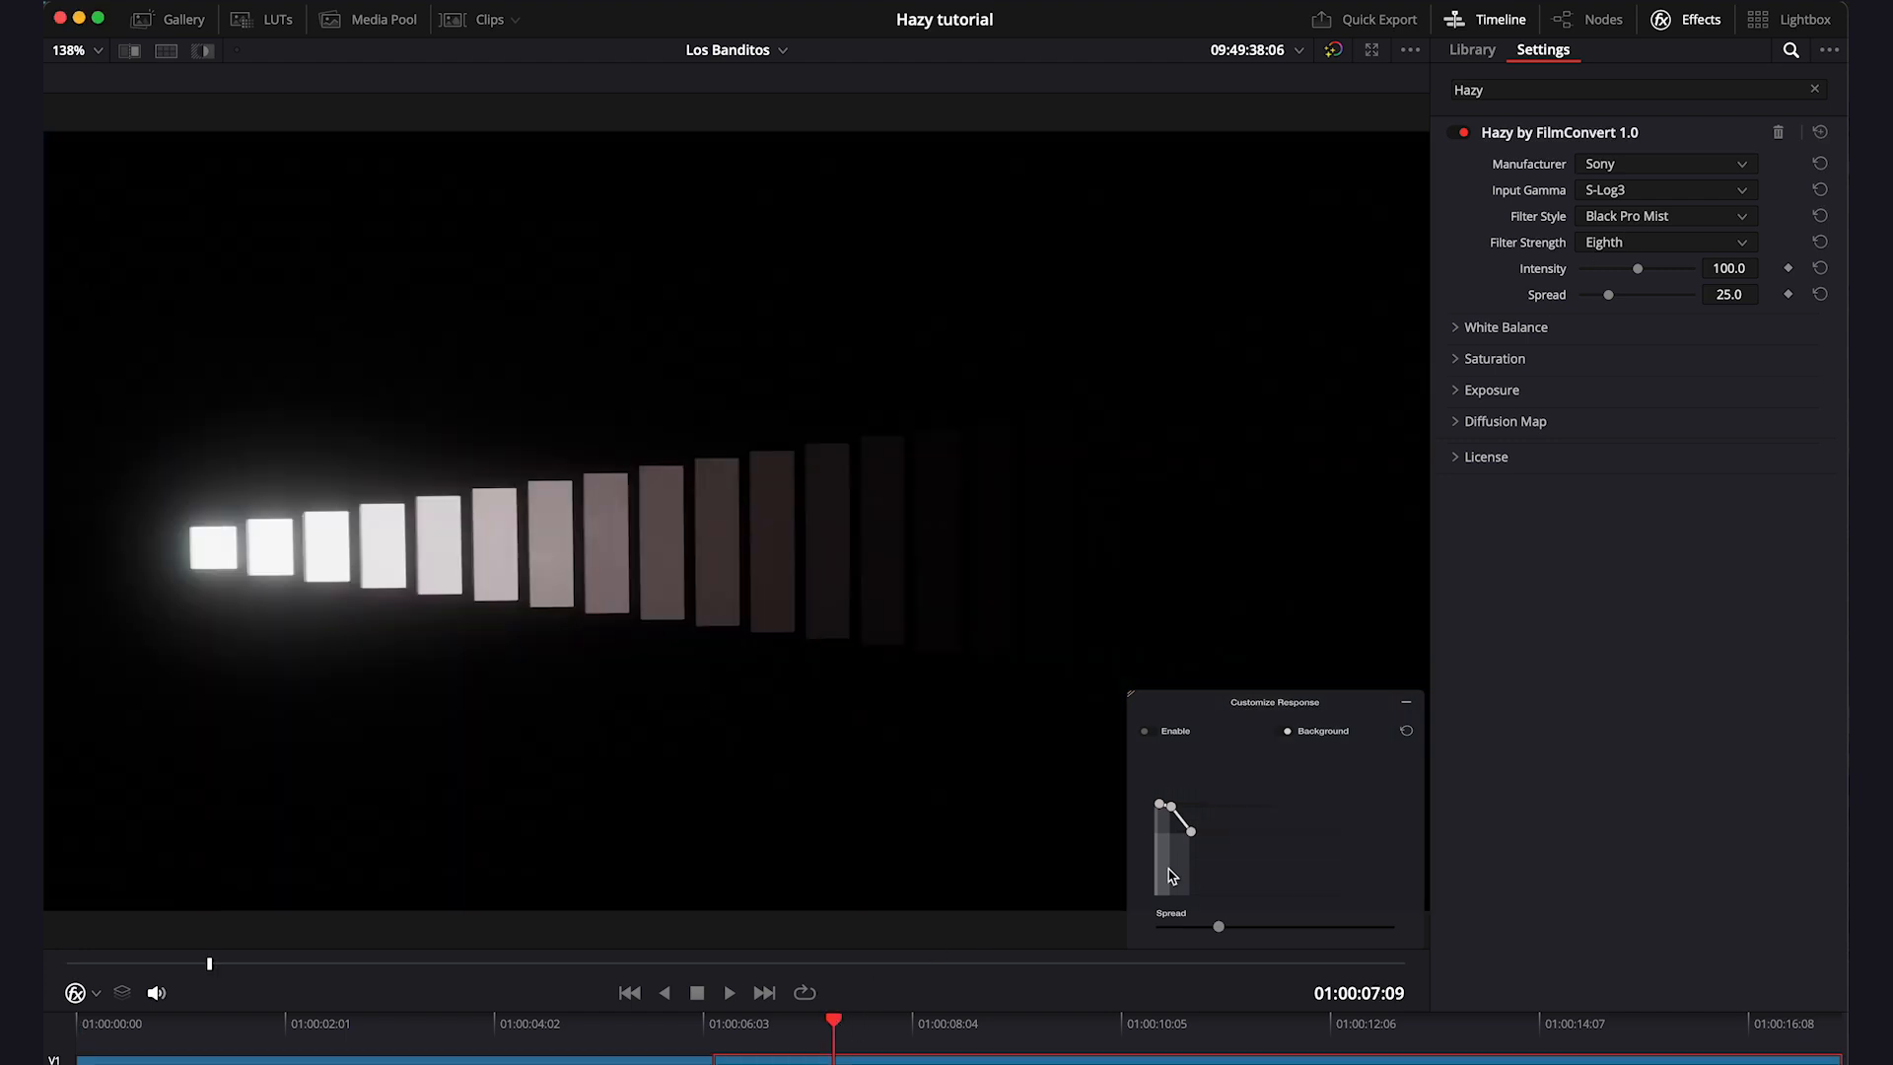
left_click(1658, 221)
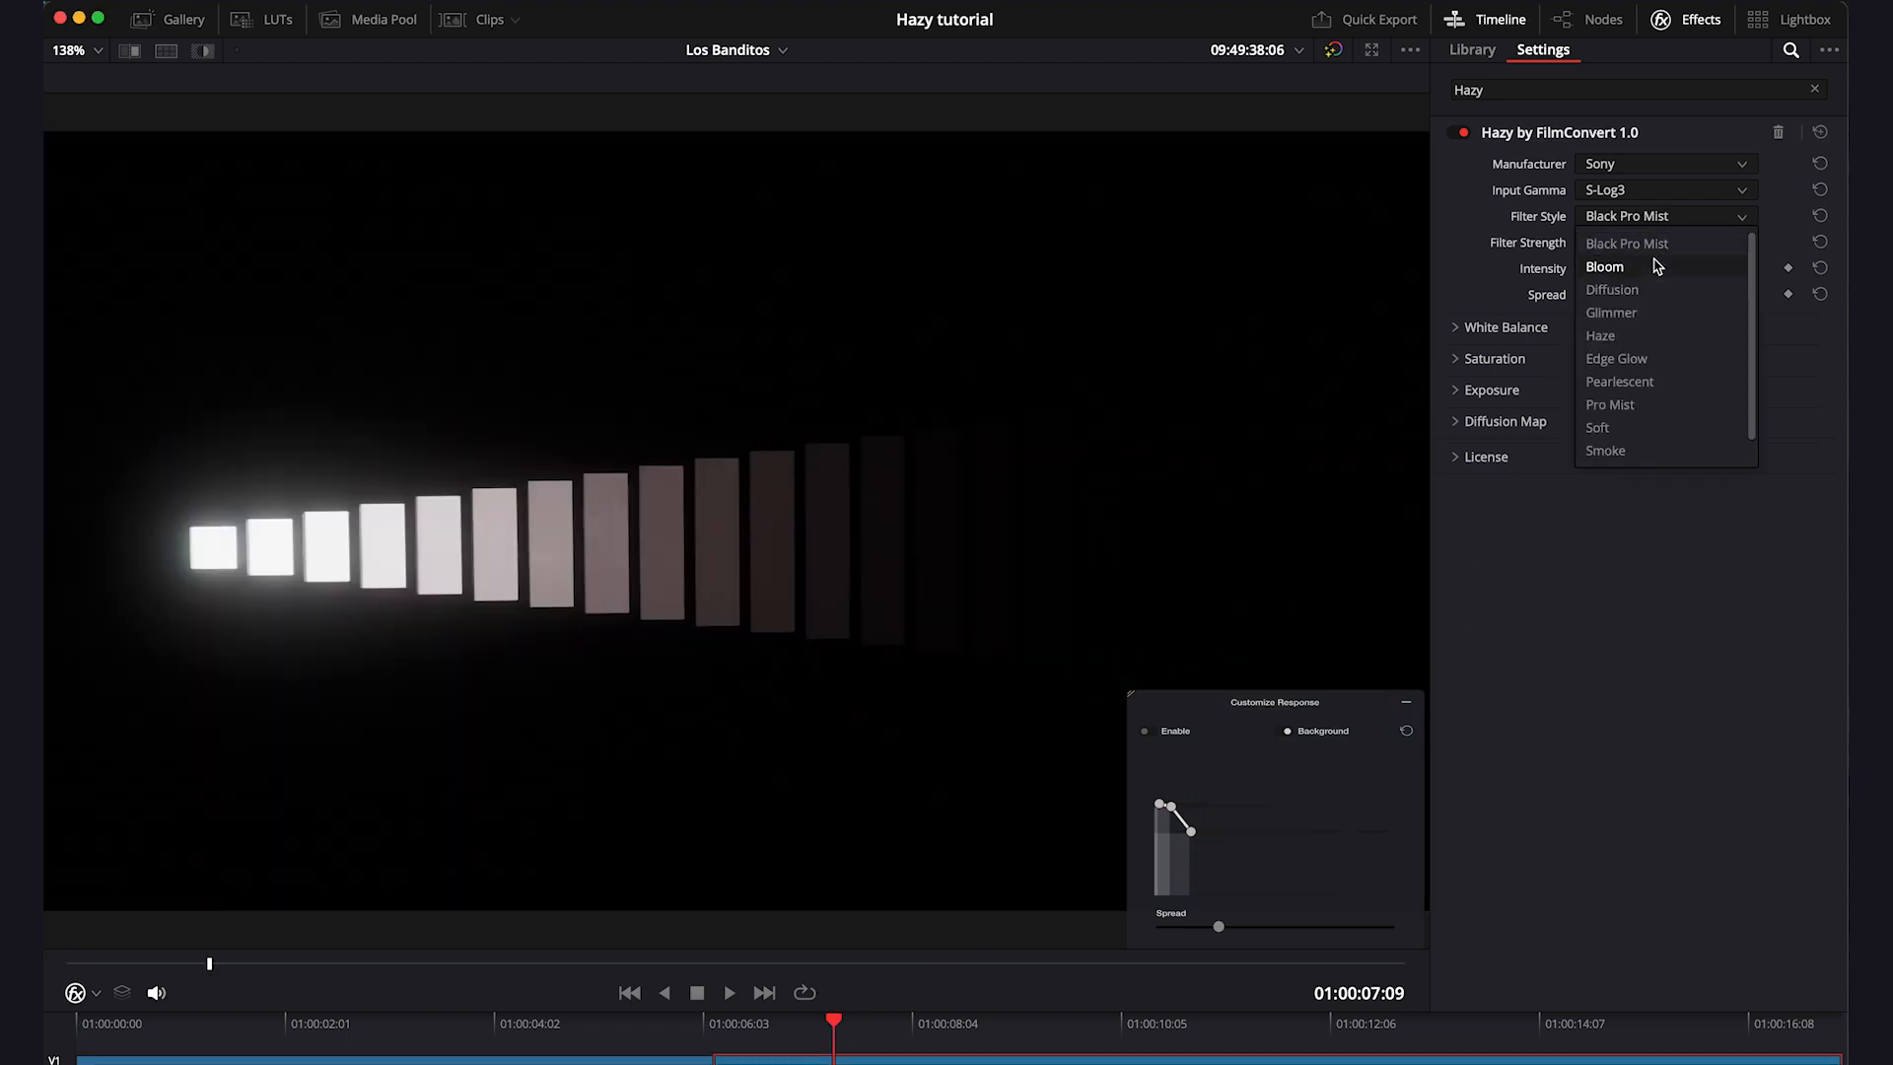
left_click(1656, 268)
left_click(1660, 218)
left_click(1633, 290)
left_click(1634, 218)
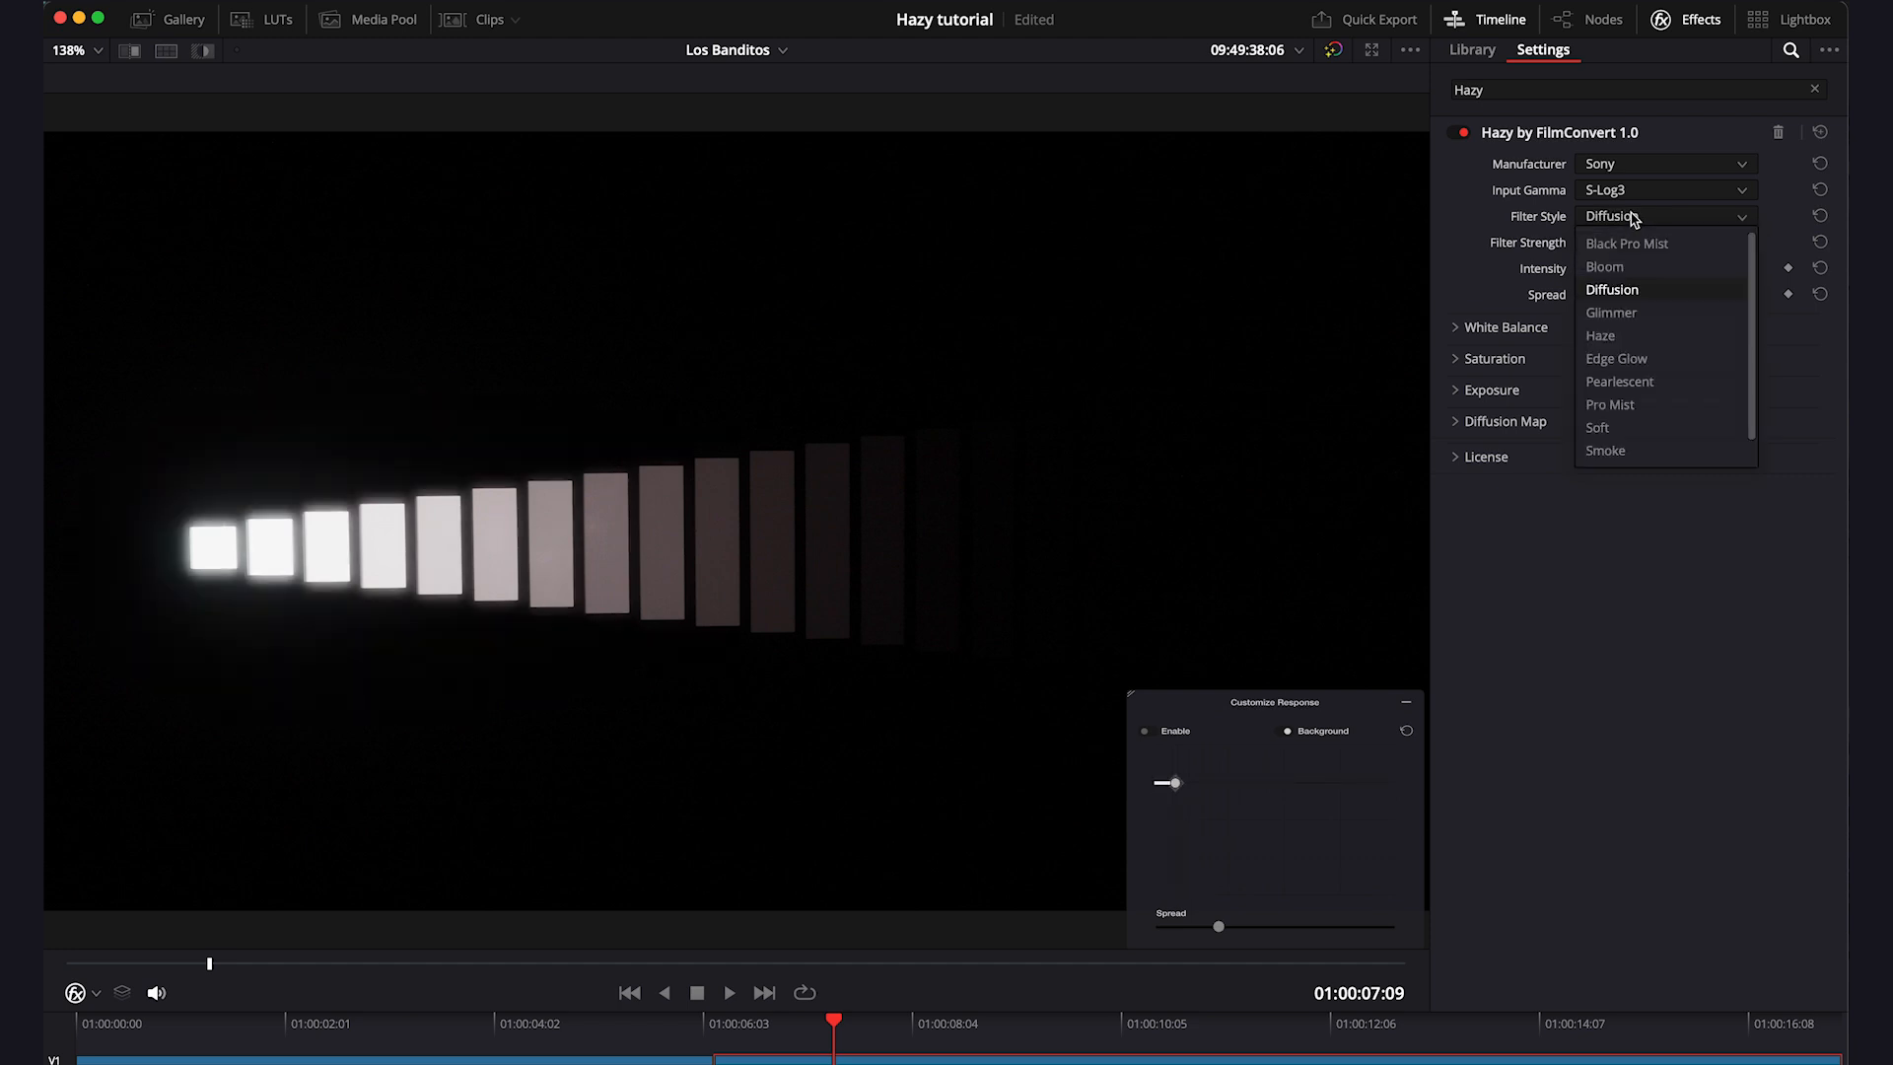
left_click(1617, 451)
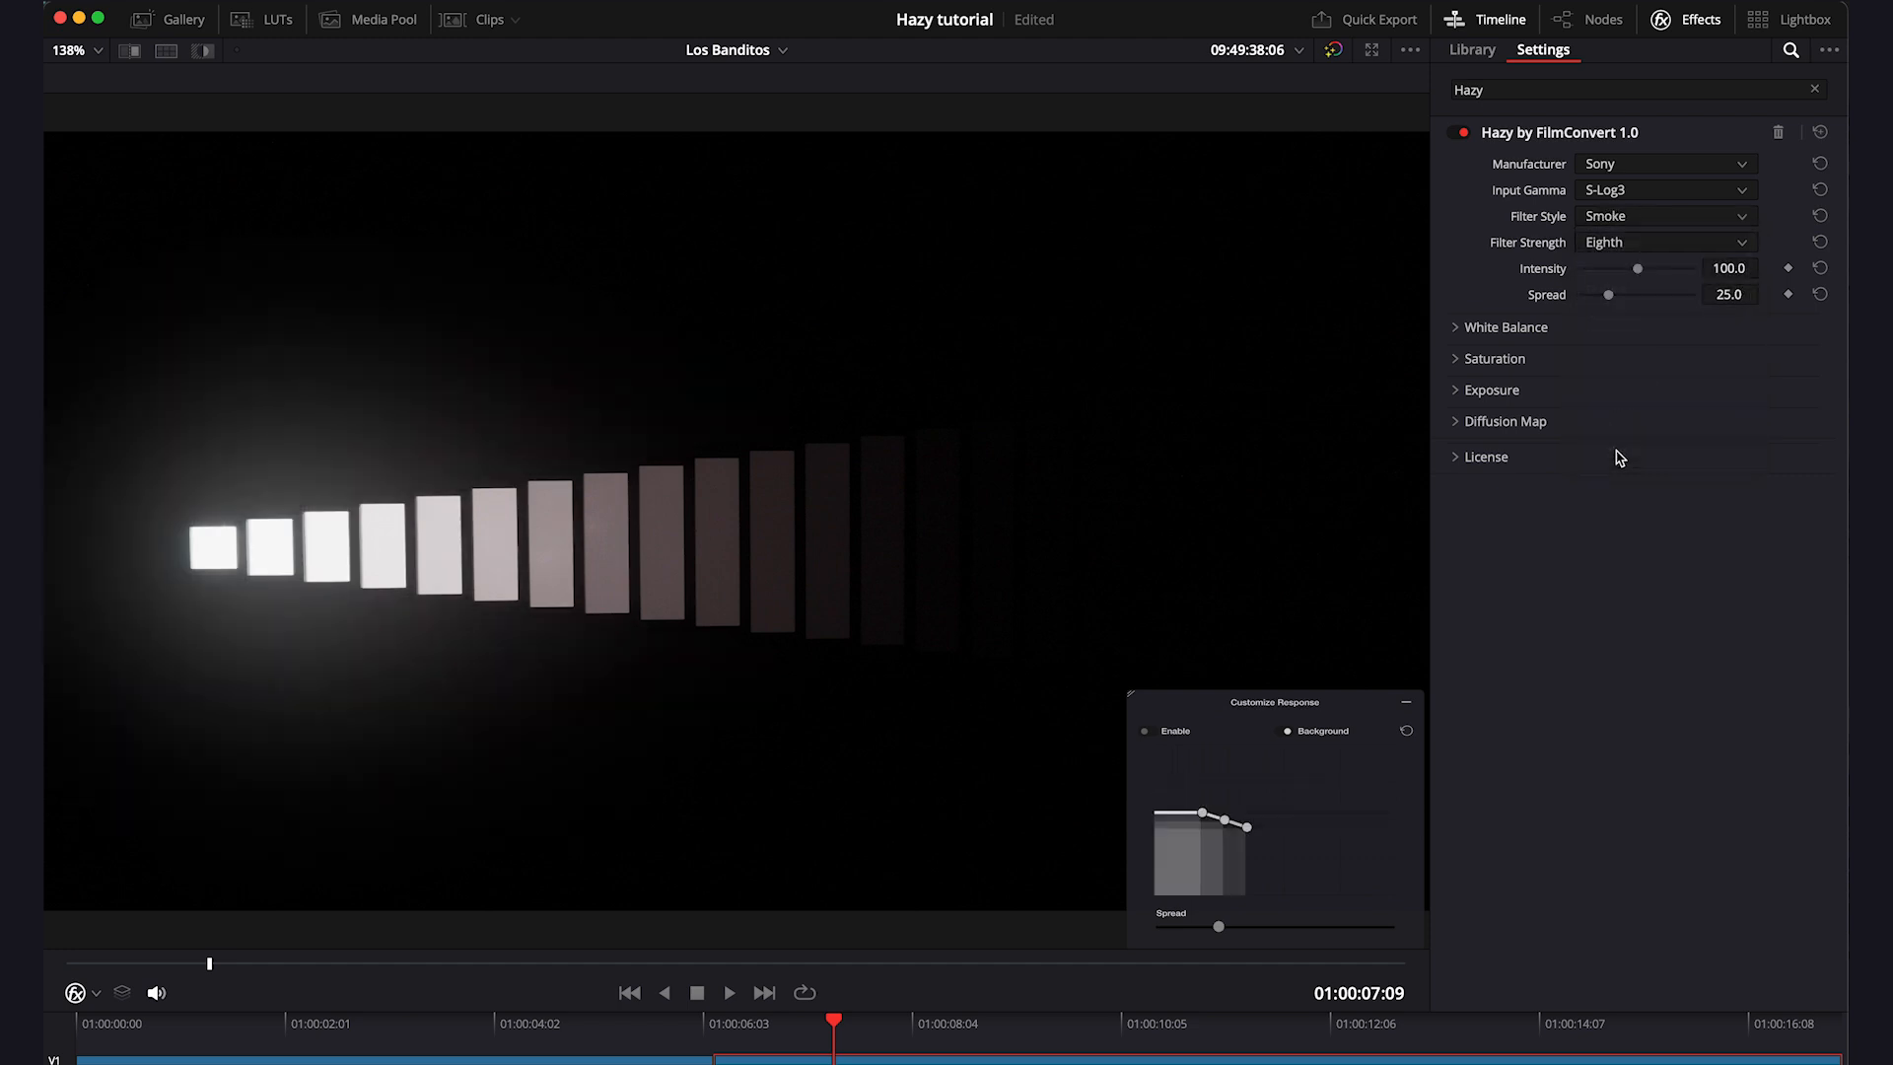
left_click(1635, 217)
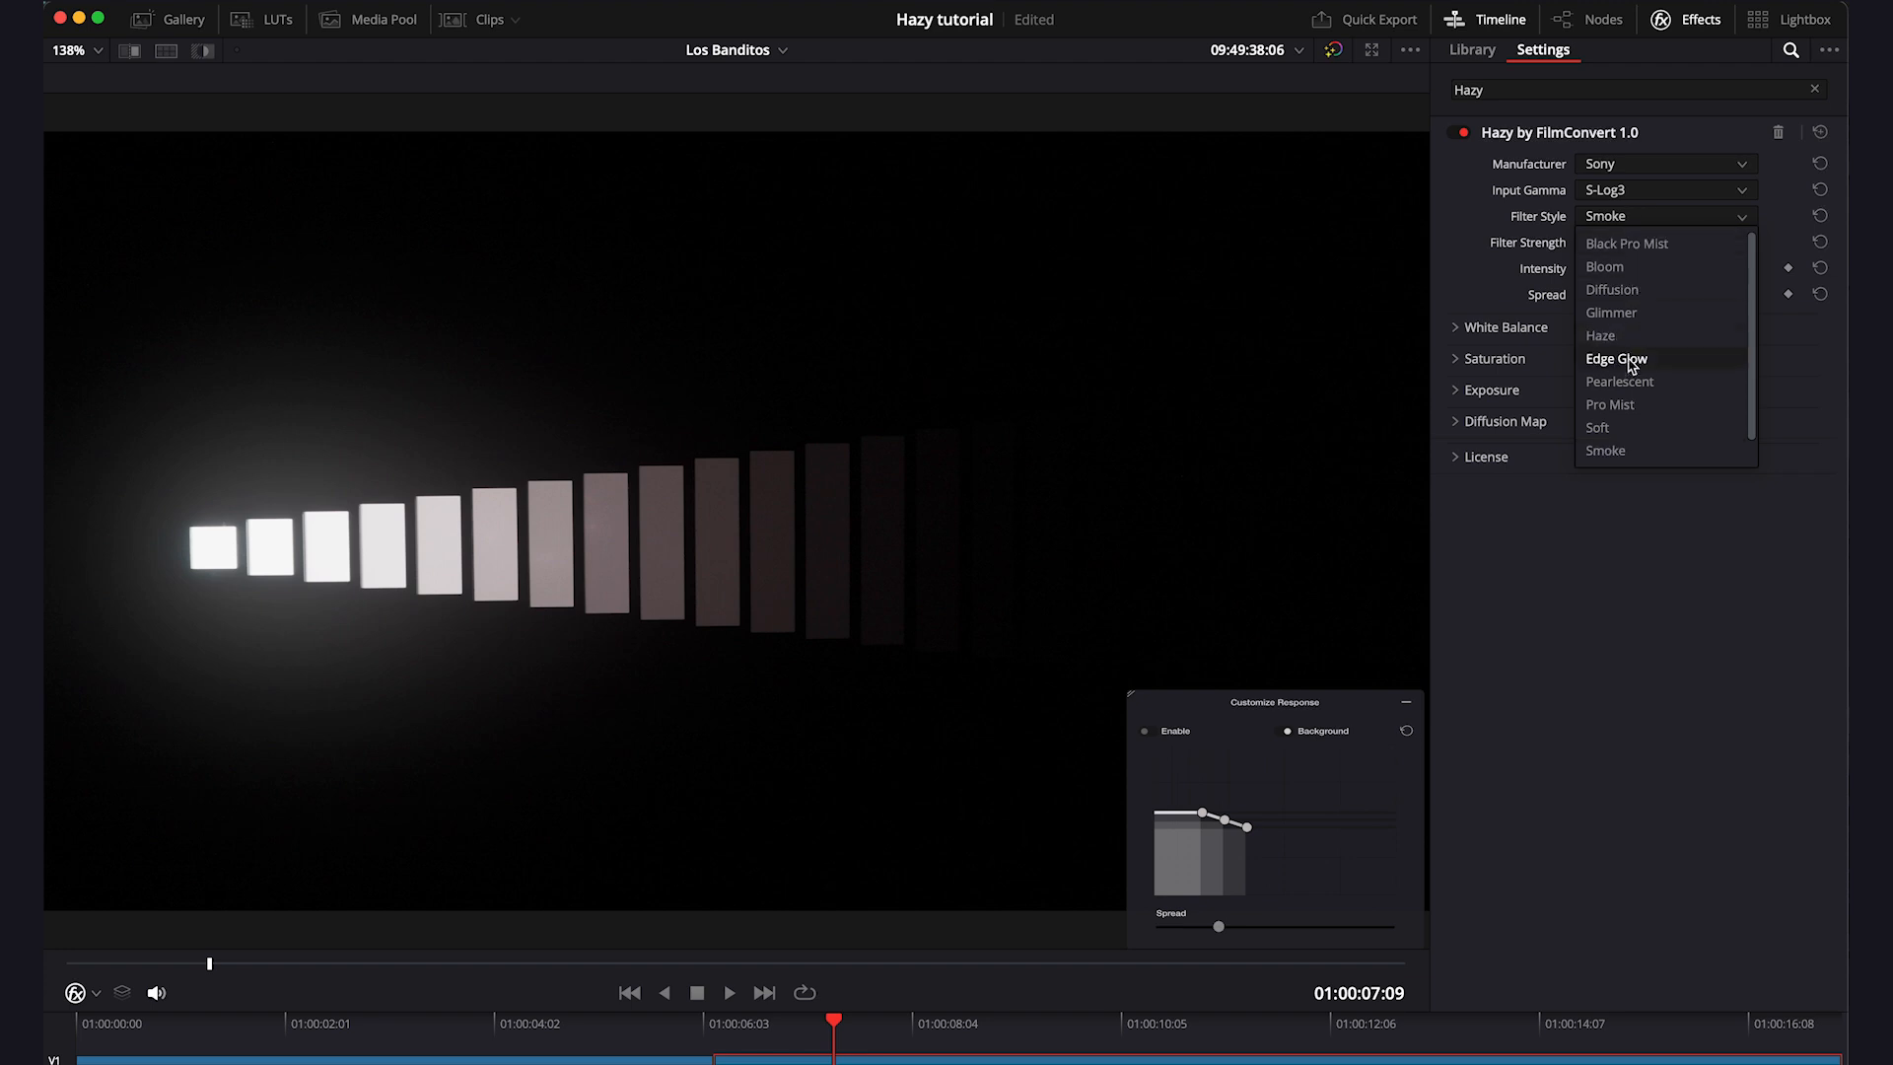
left_click(1621, 405)
left_click(1620, 219)
left_click(1613, 246)
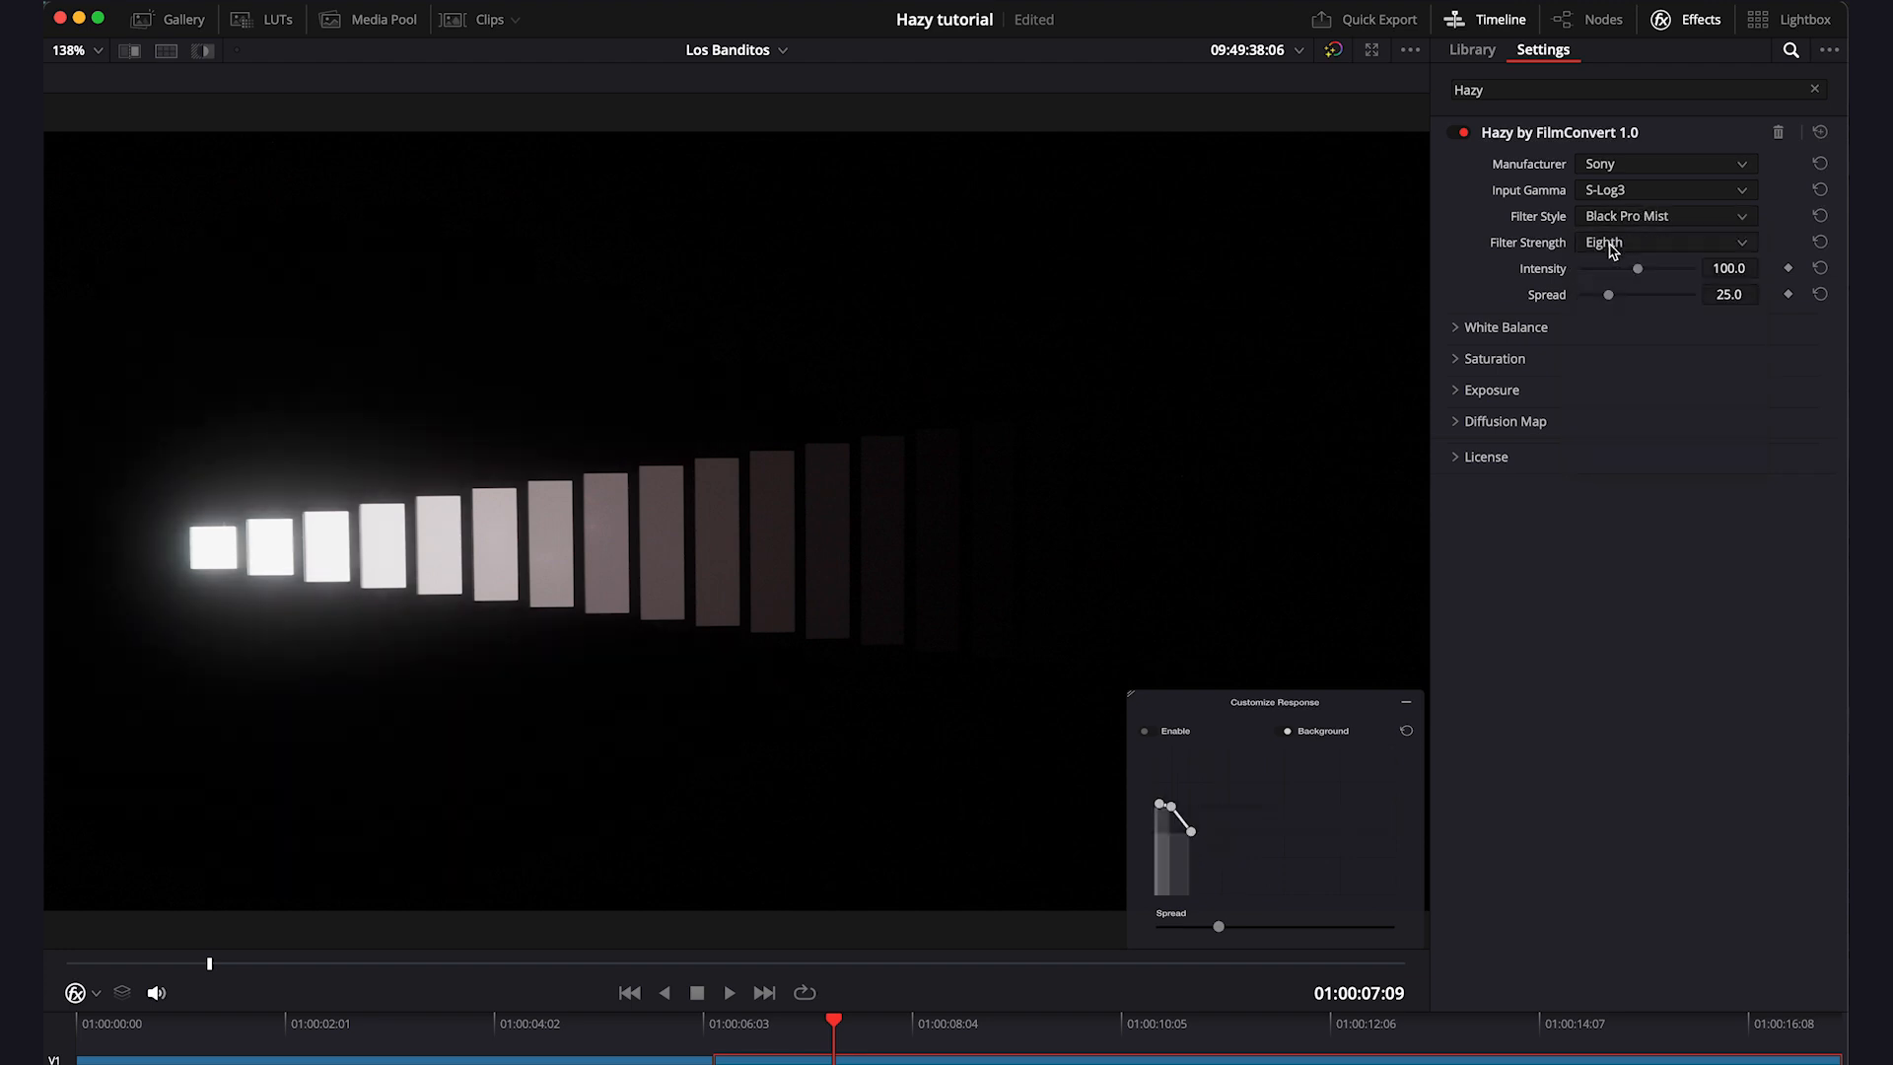
Step: Try the Quarter, Half and One filter strengths of Black Pro Mist on the chart clip
left_click(1612, 246)
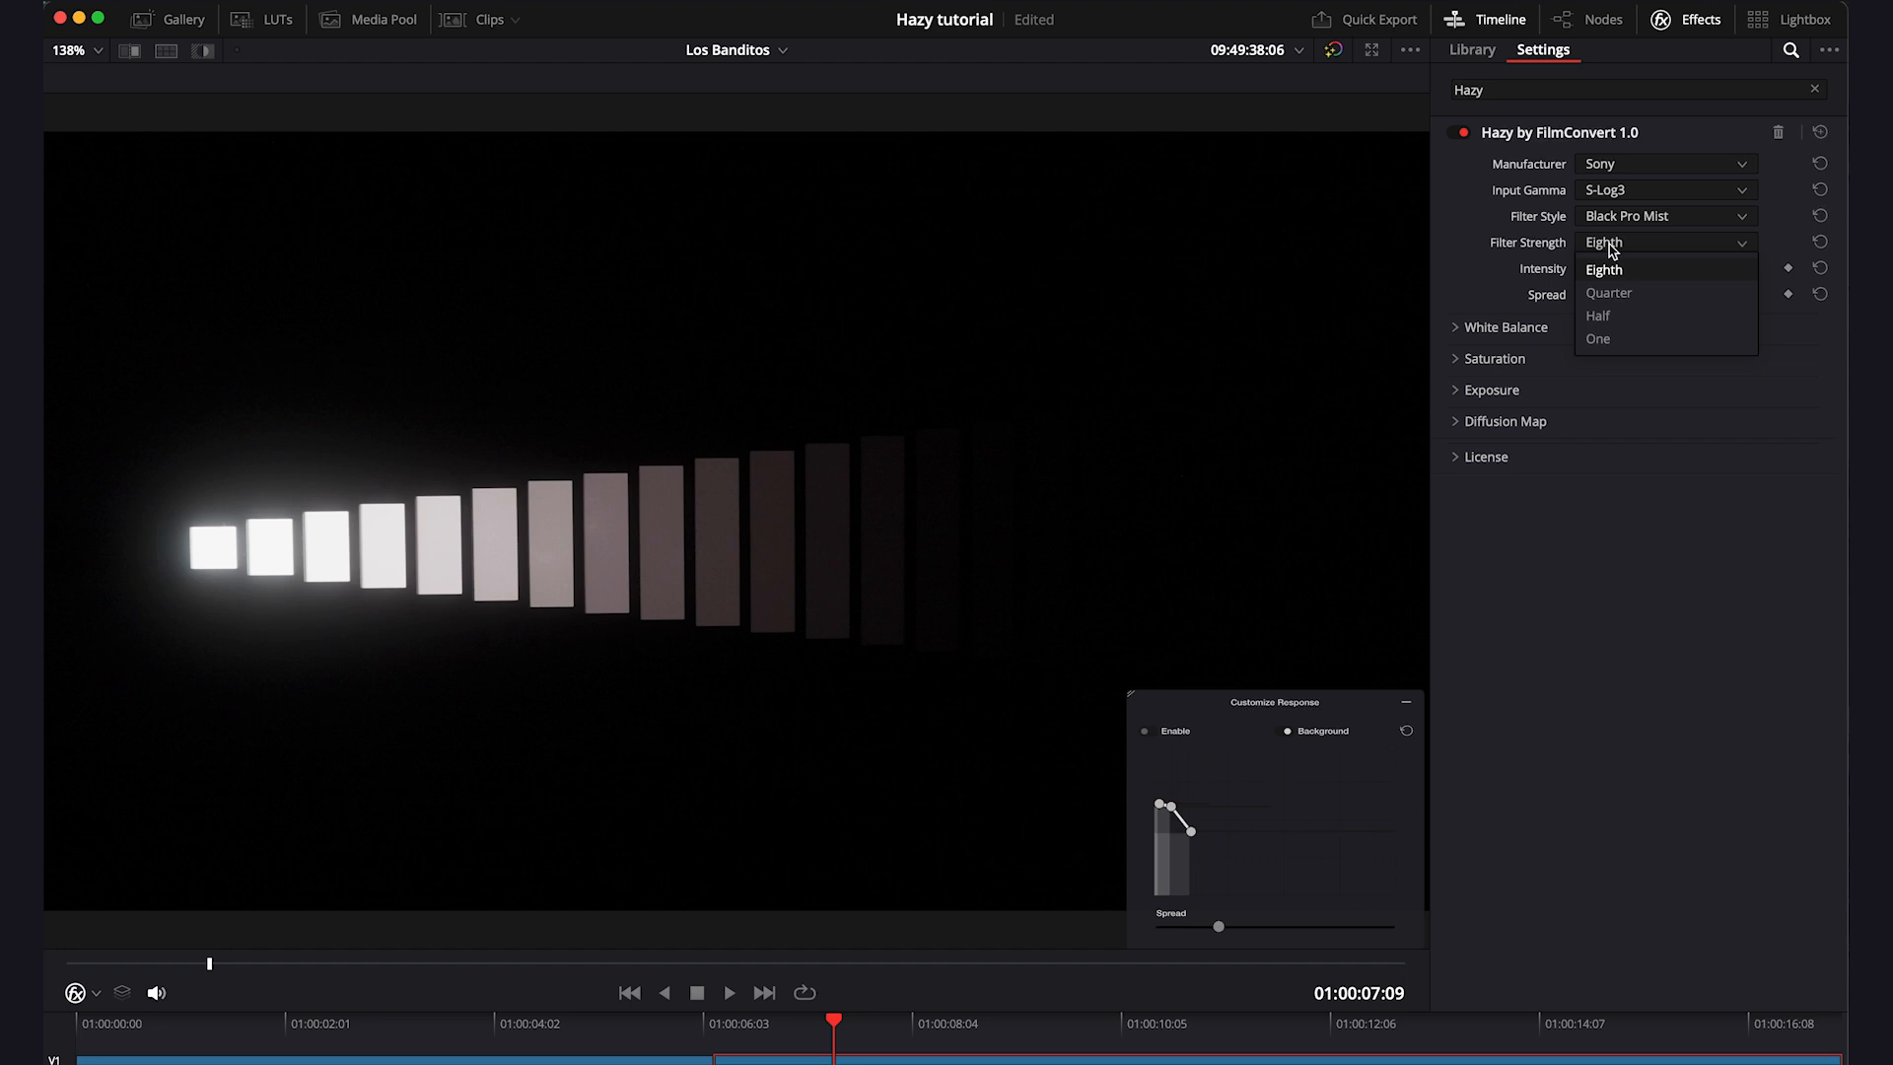
left_click(1608, 294)
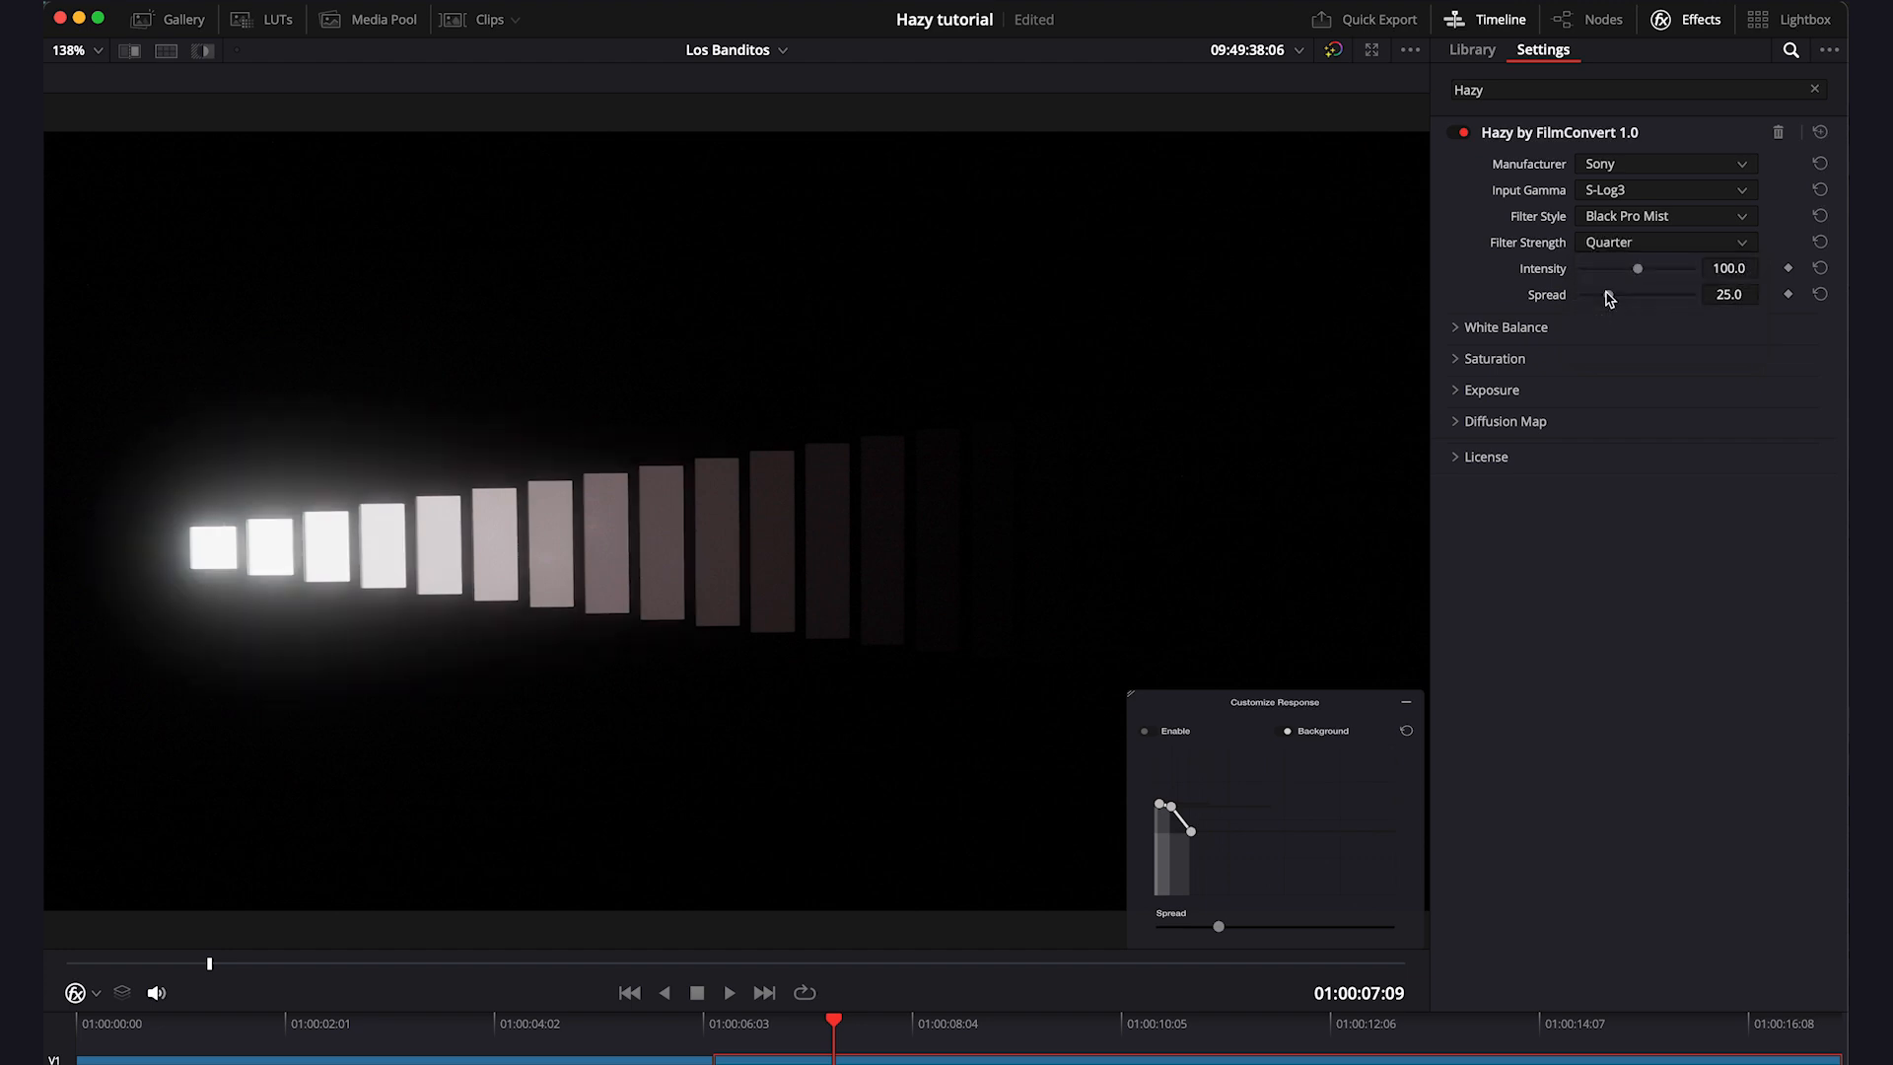
left_click(1614, 251)
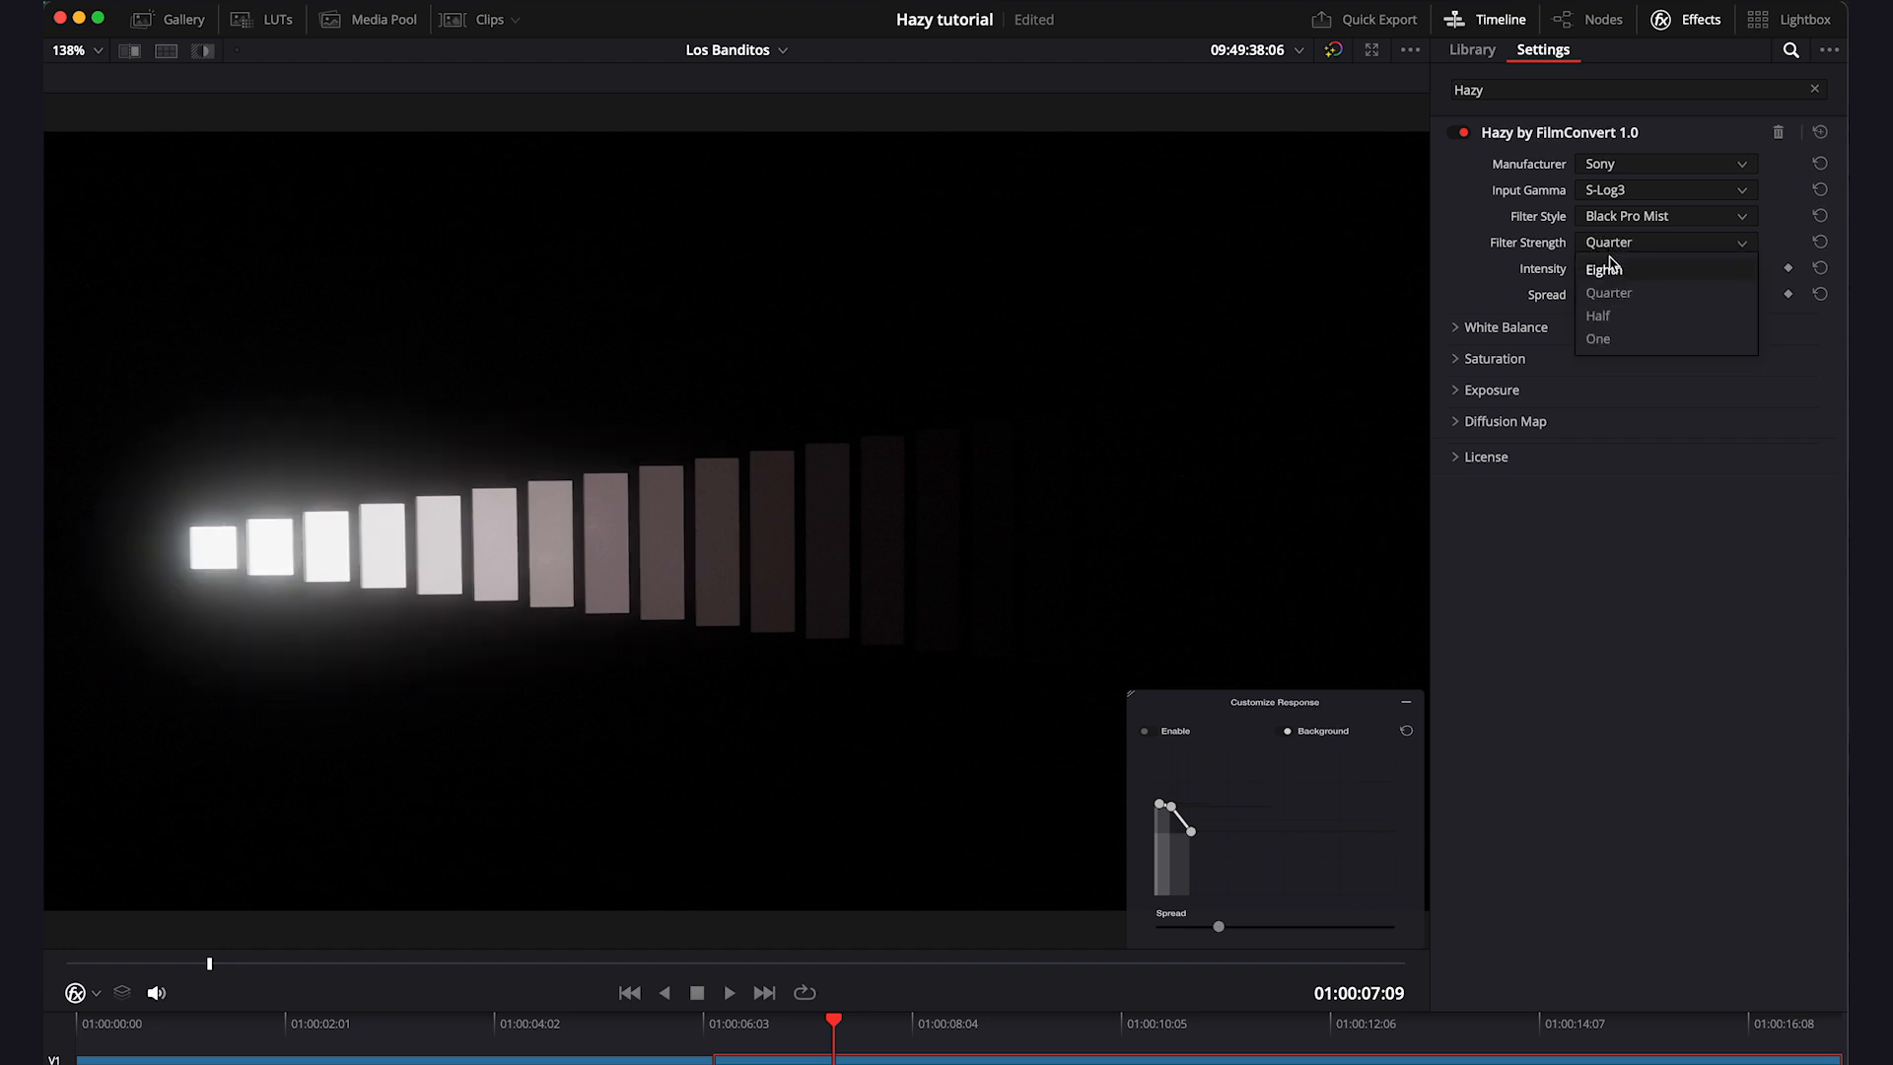
left_click(1601, 317)
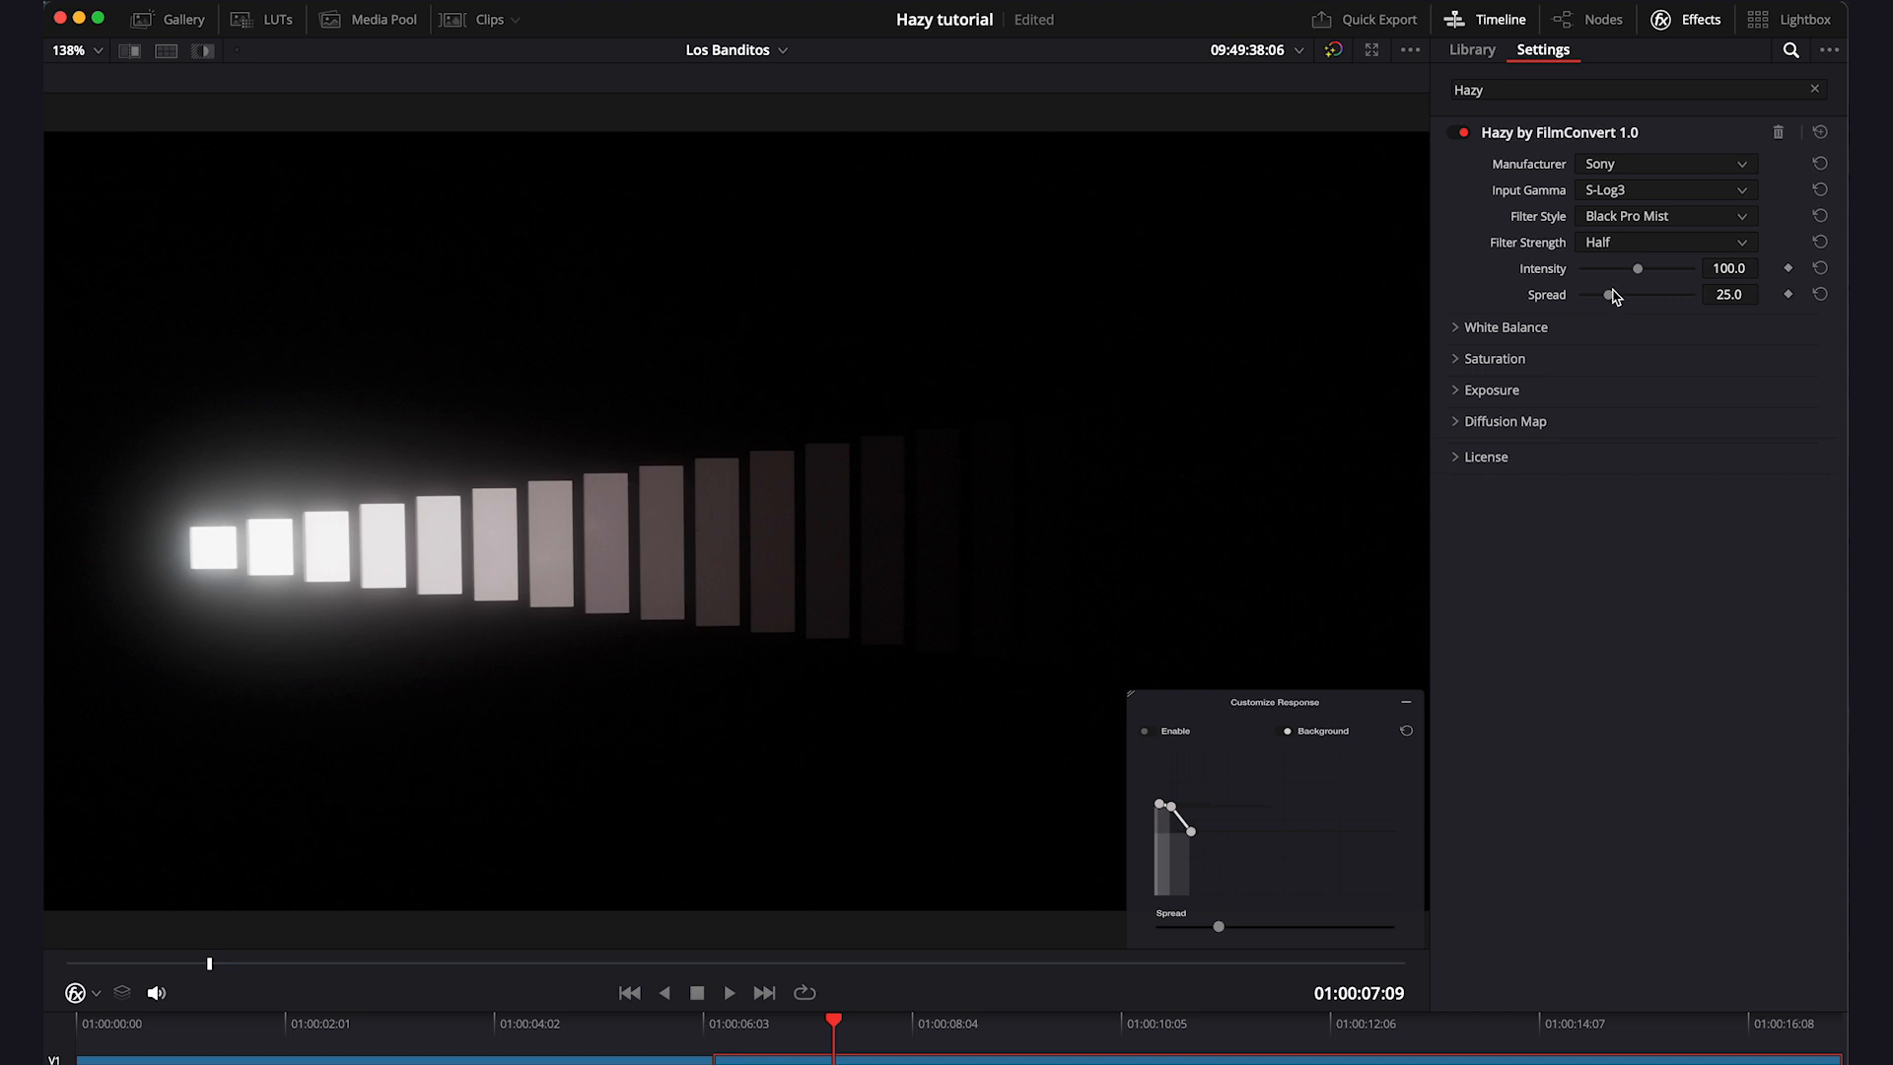
left_click(1622, 247)
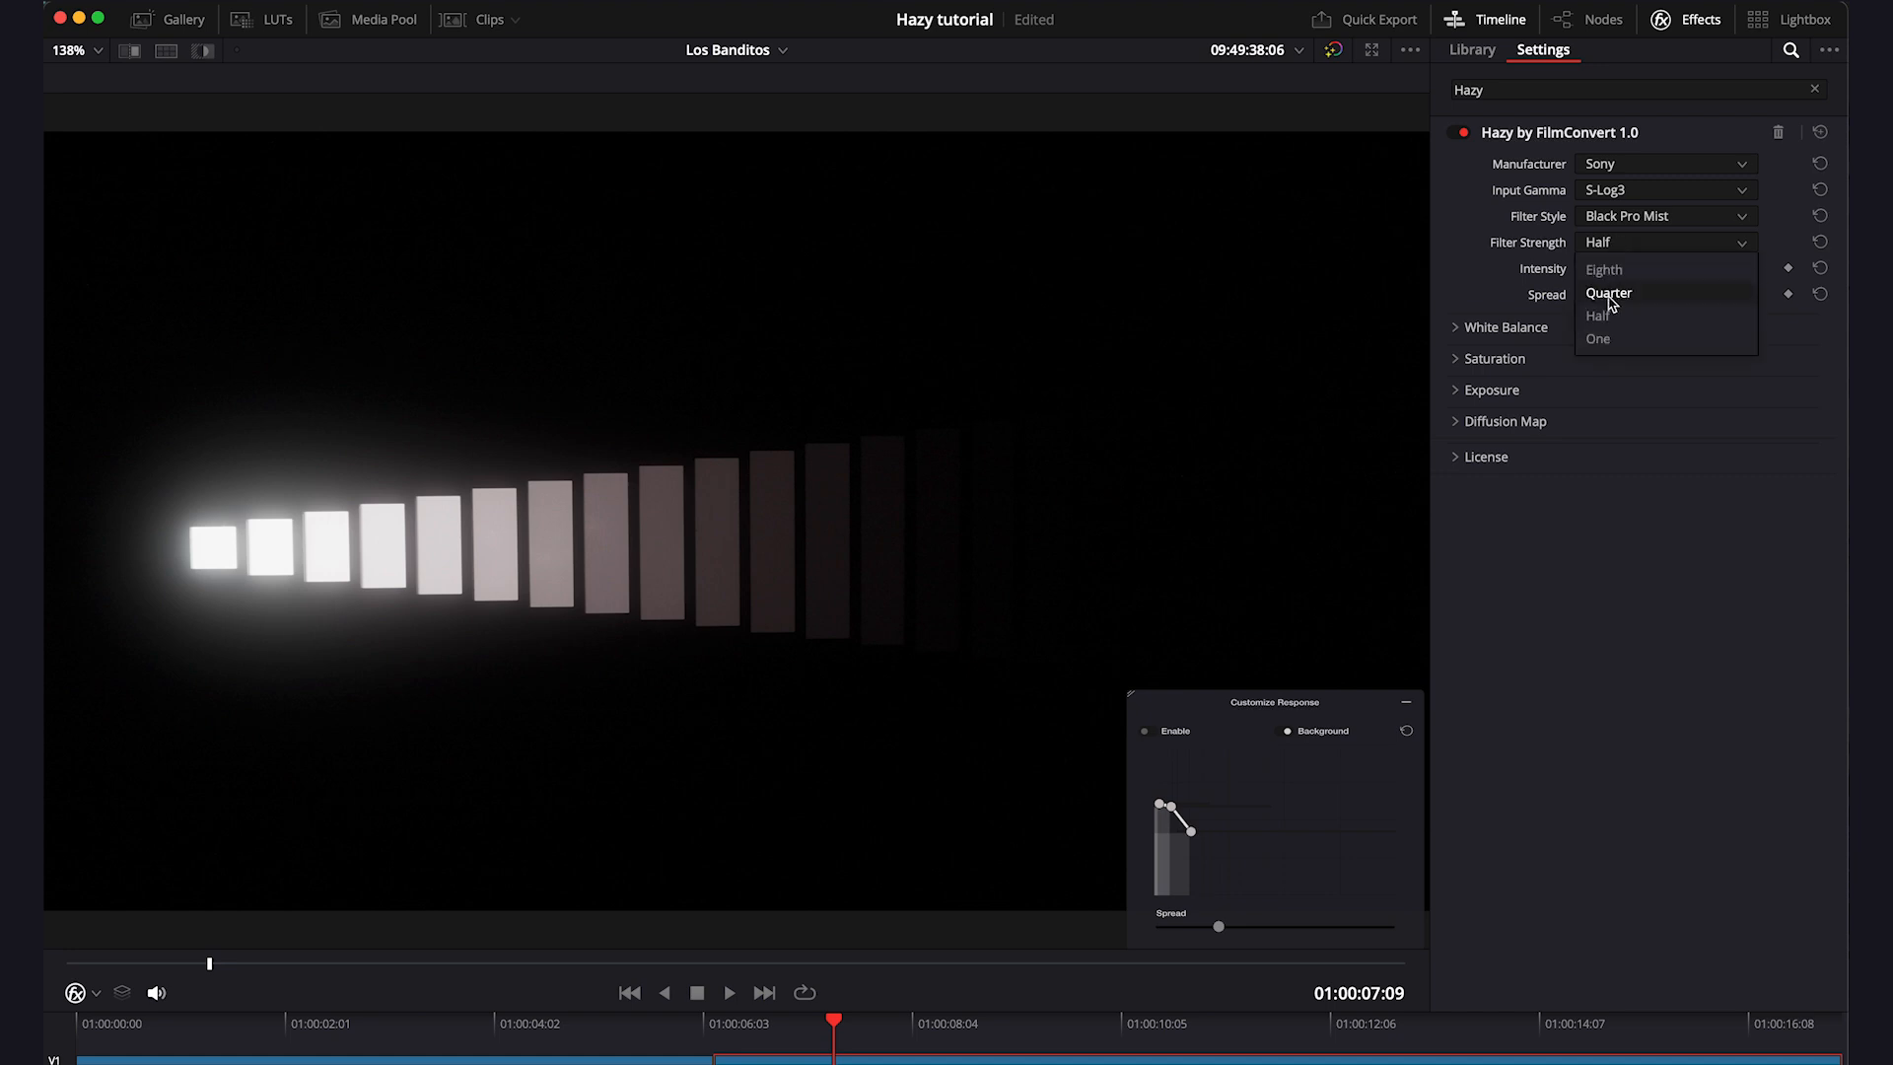
left_click(1602, 339)
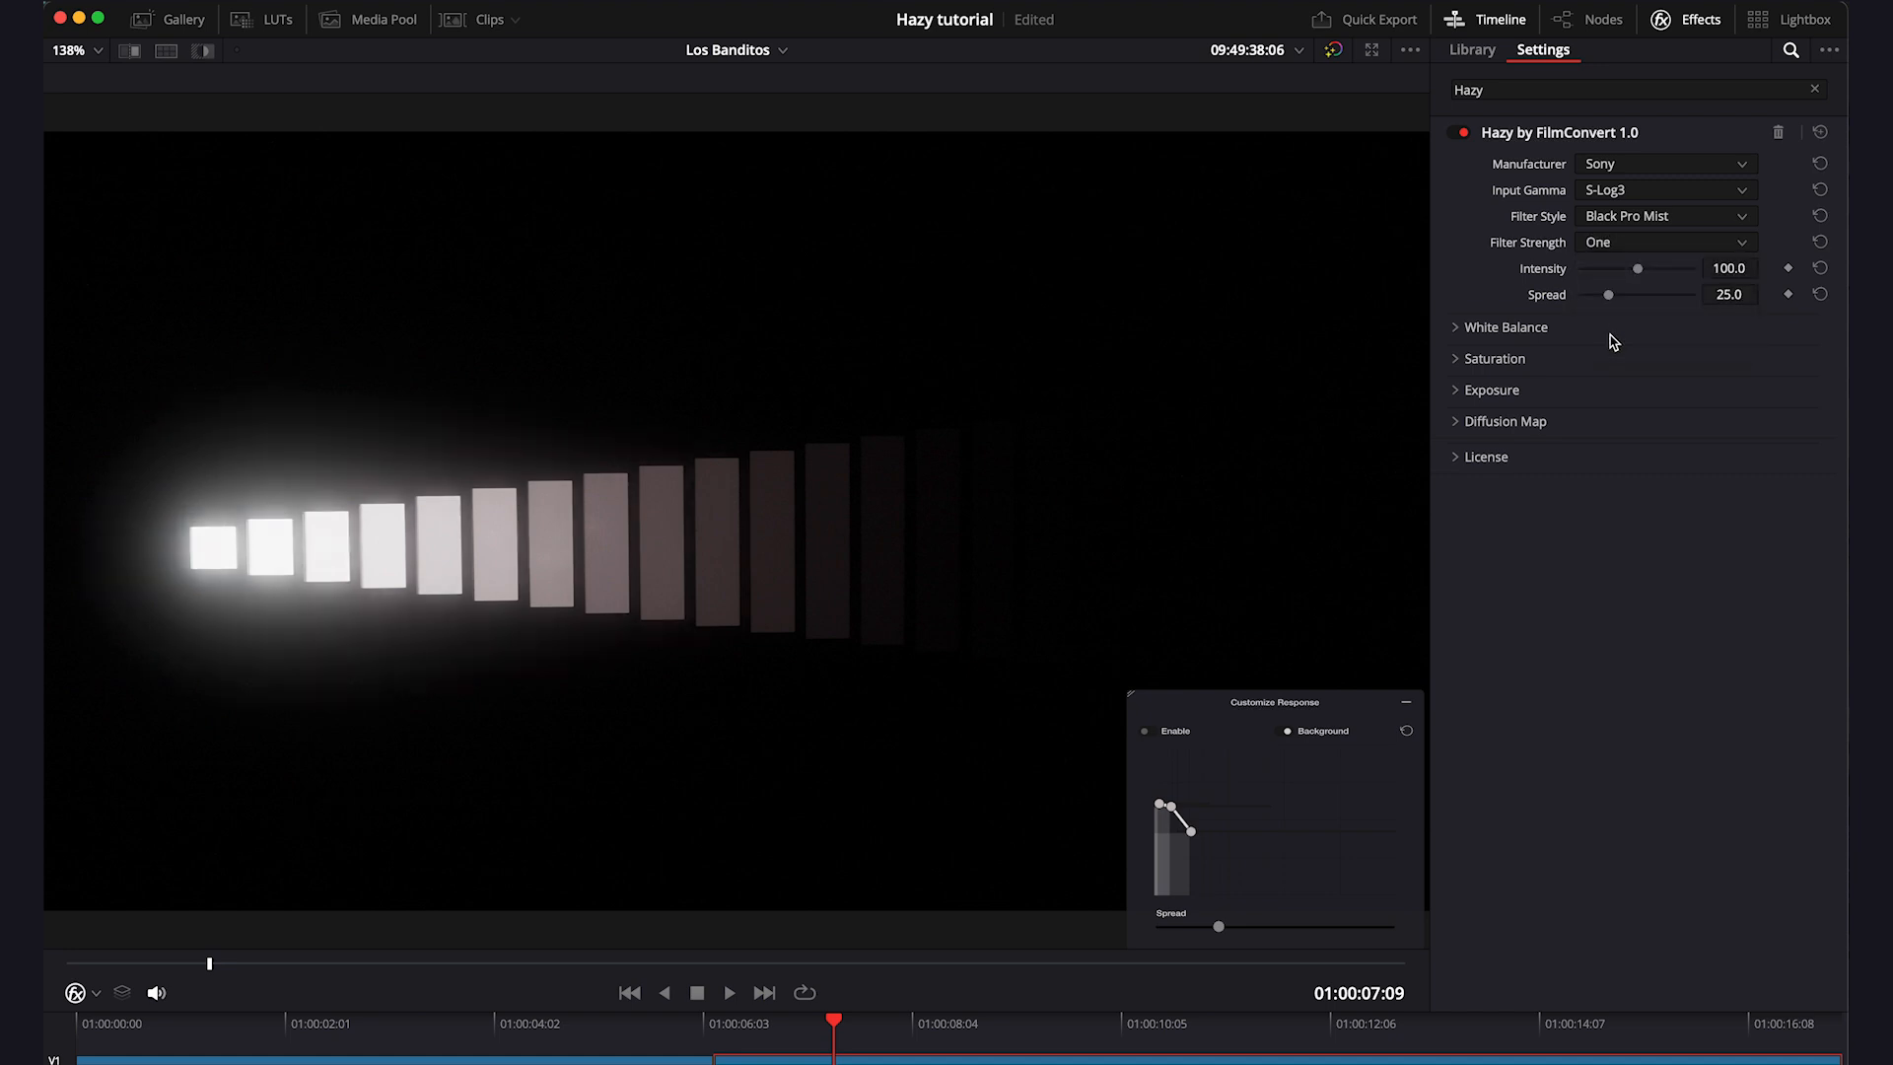
Step: Set the chart clip's filter strength to Quarter, intensity to 104.6 and spread to 50.5
left_click(1625, 250)
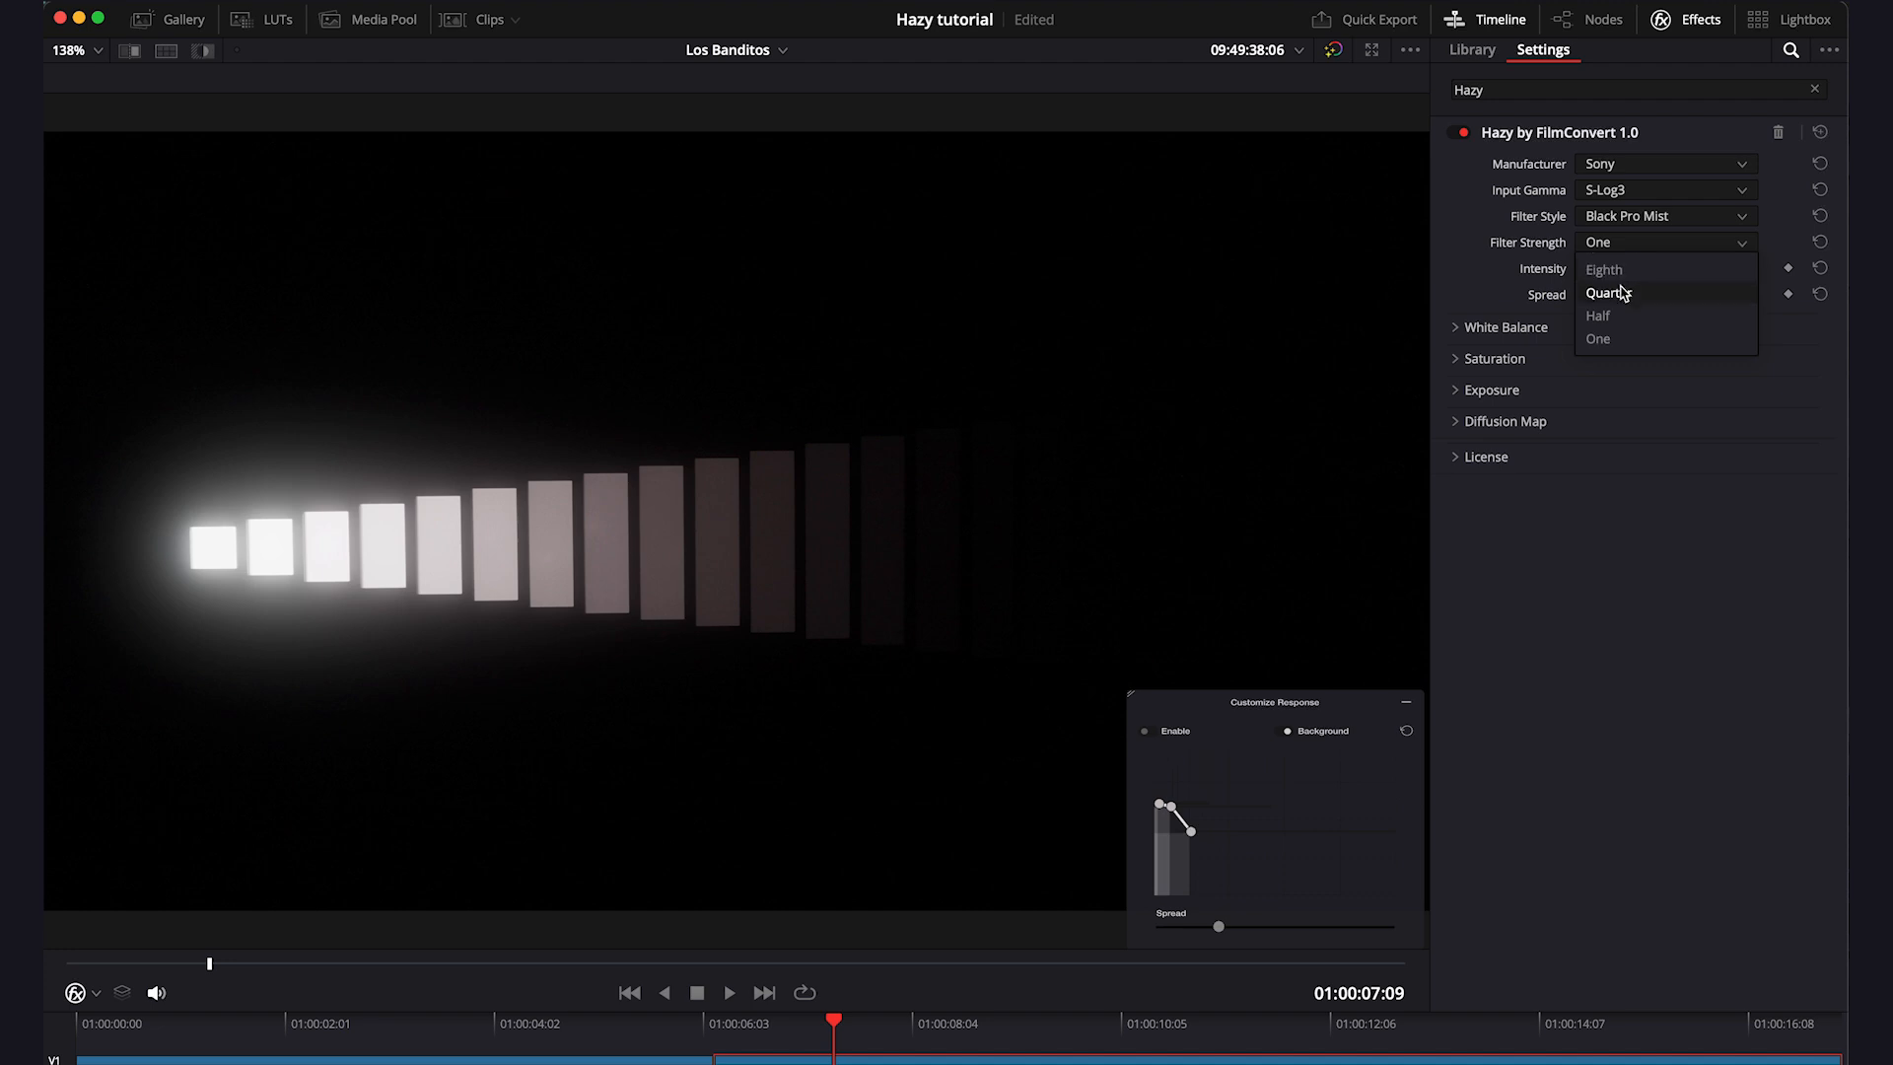
left_click(1622, 294)
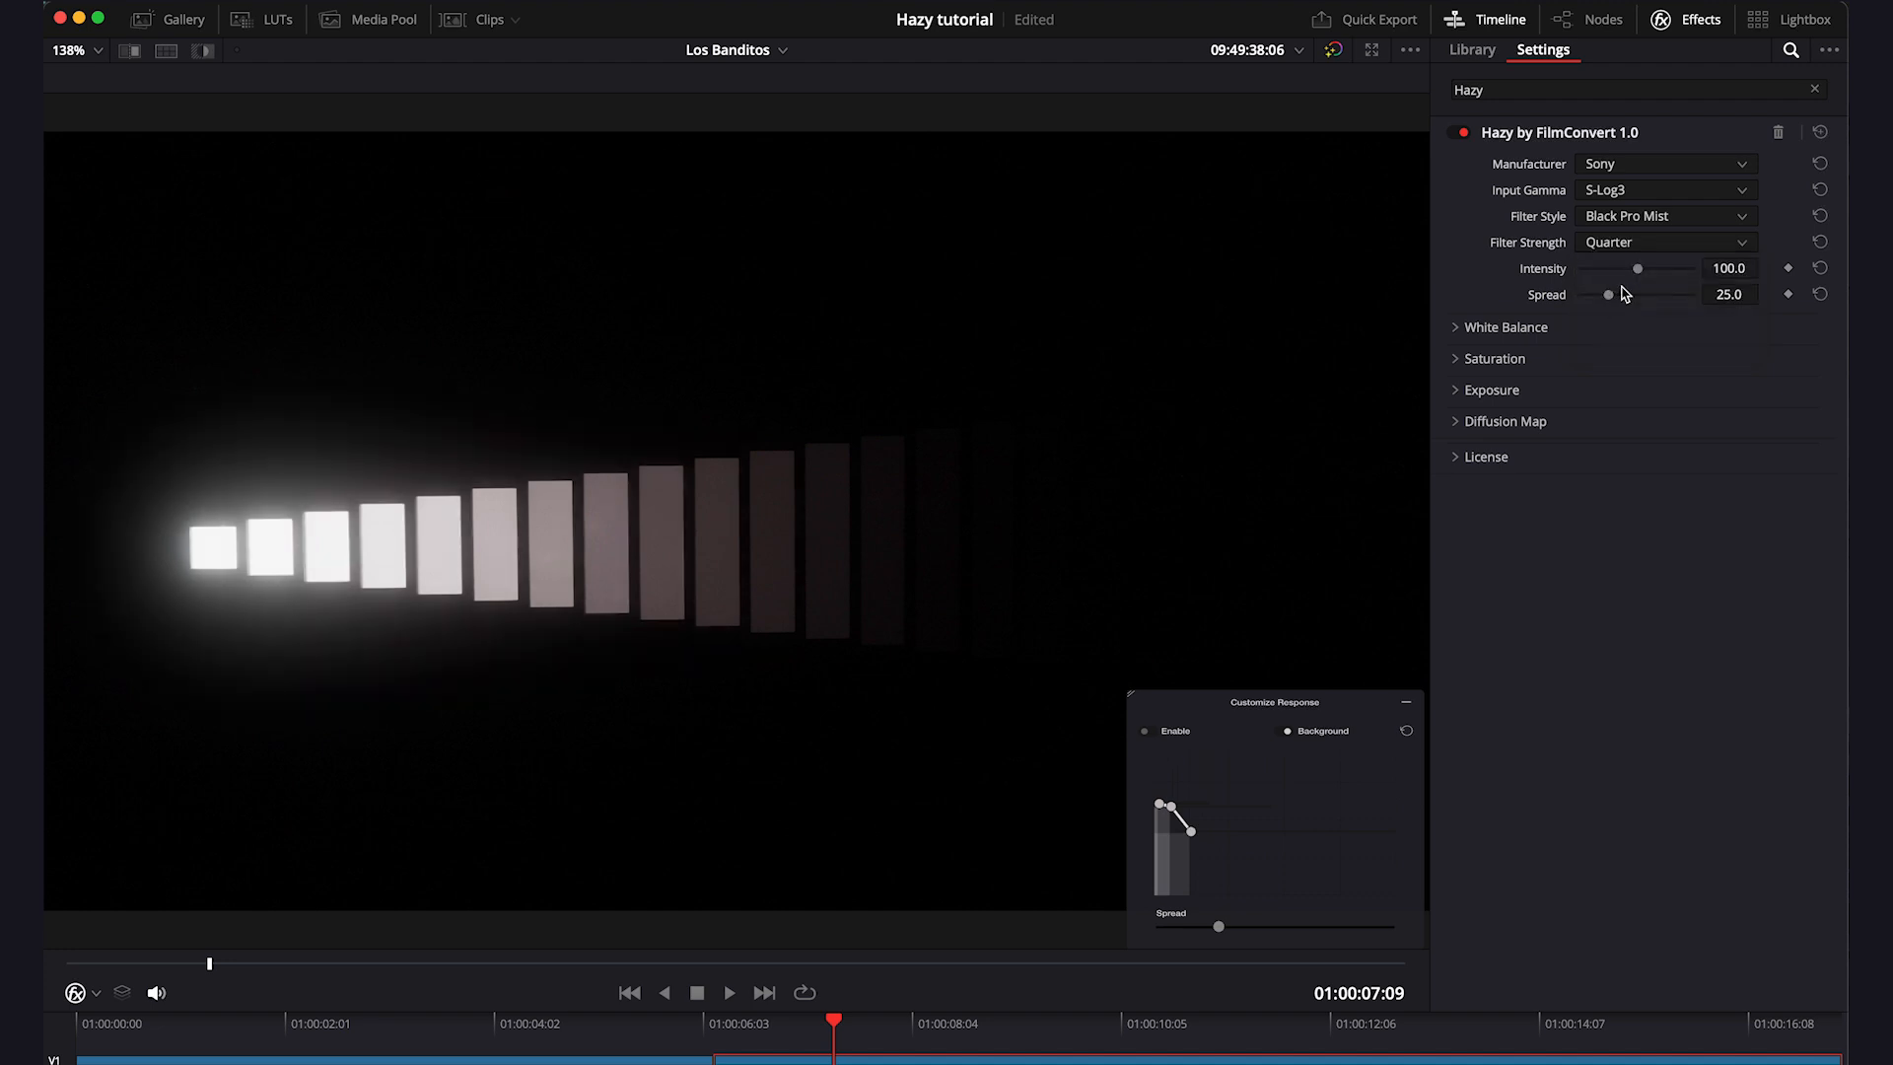
mouse_move(1637, 269)
left_mouse_down()
mouse_move(1727, 275)
mouse_move(1543, 275)
mouse_move(1682, 272)
mouse_move(1639, 272)
mouse_move(1635, 292)
mouse_move(1711, 353)
mouse_move(1604, 285)
mouse_move(1540, 293)
mouse_move(1706, 305)
mouse_move(1641, 303)
left_mouse_up()
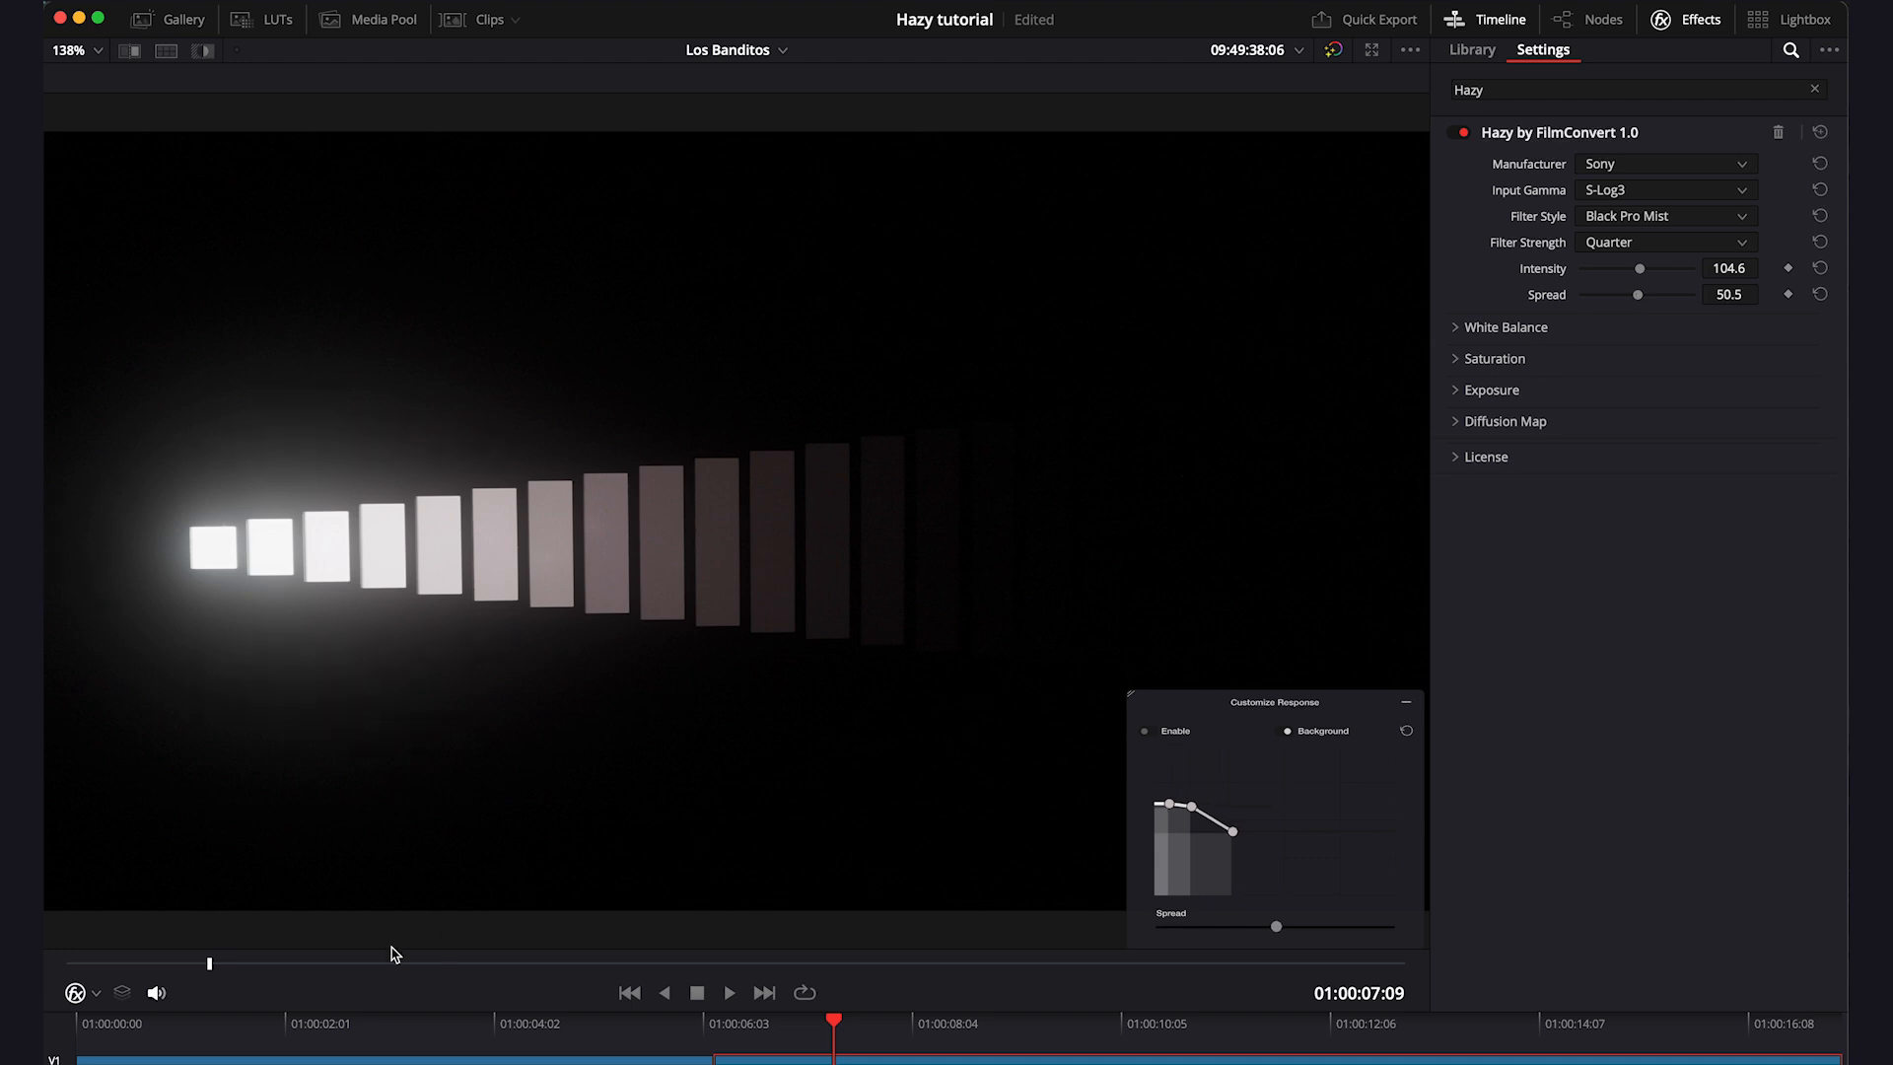
Step: Return to the neon sign clip and set its filter strength to Quarter and intensity to 102.8
left_click_drag(90, 1043, 60, 1045)
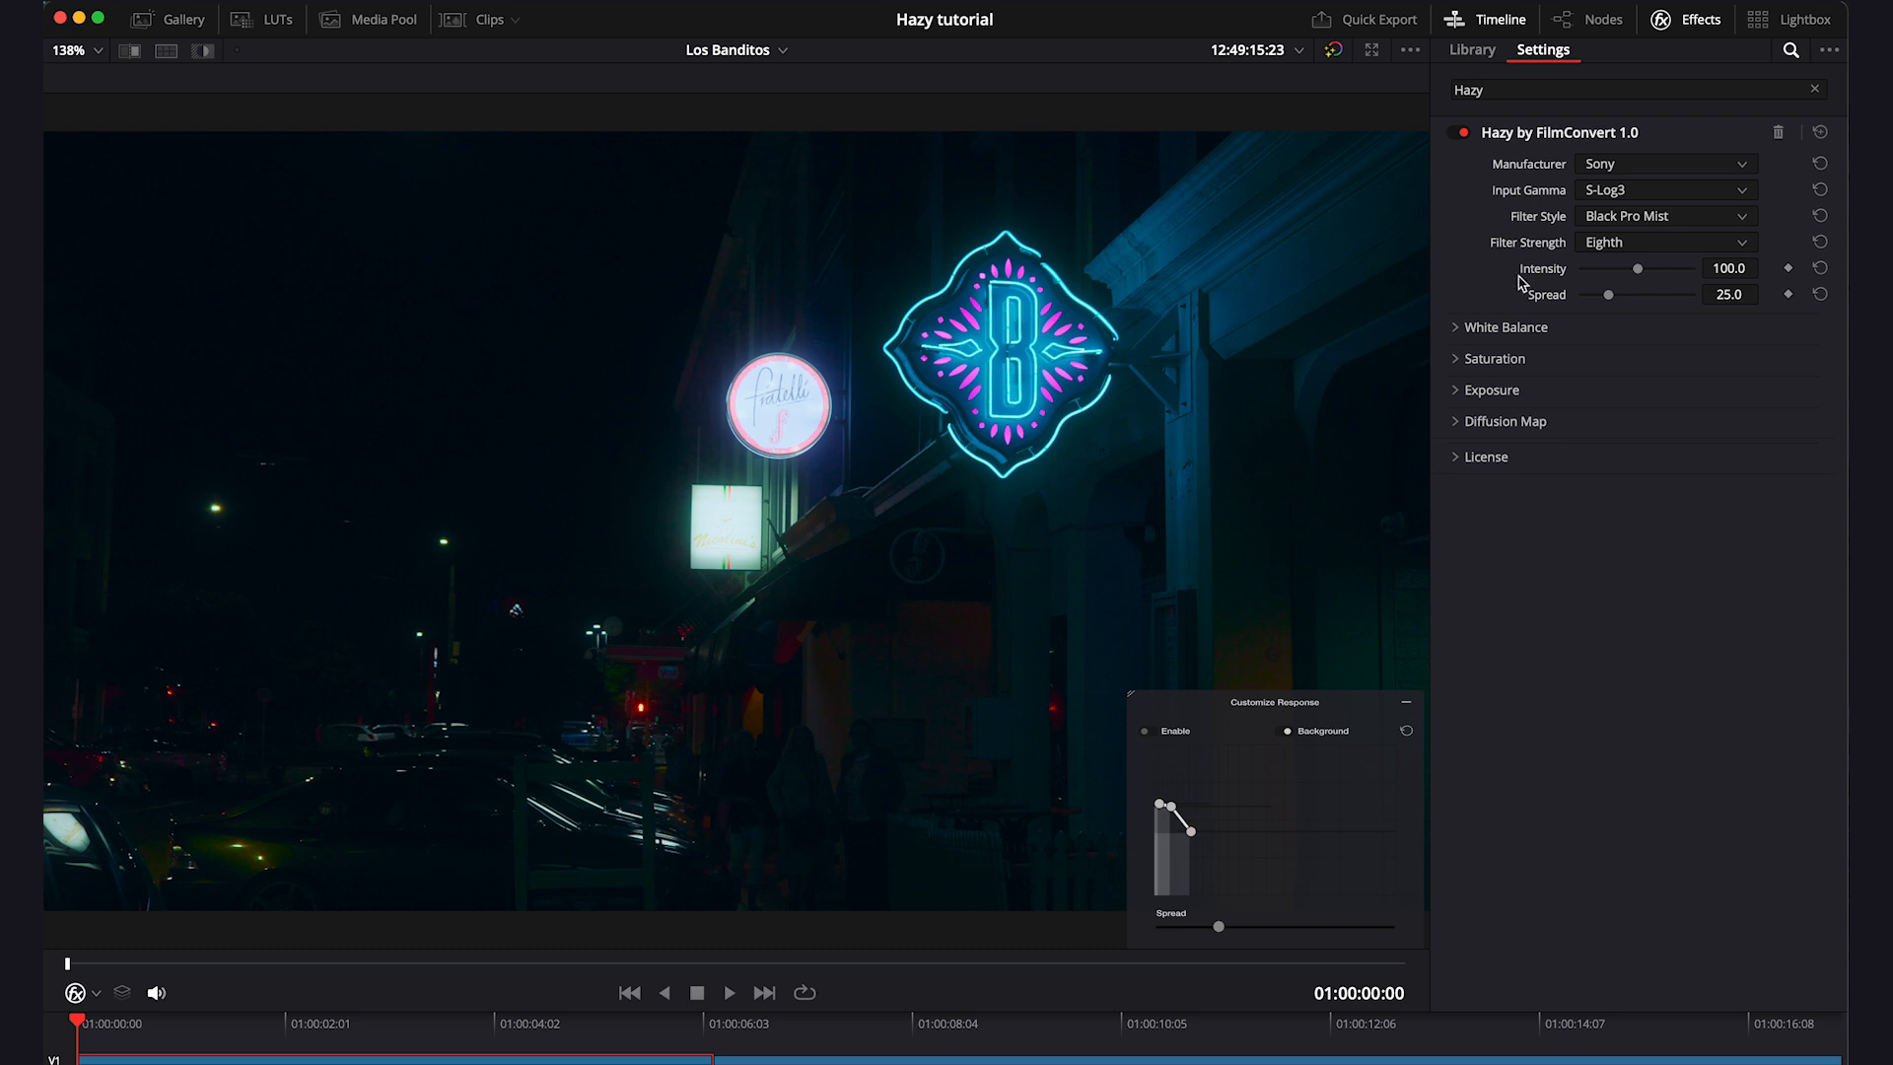
left_click(1604, 223)
left_click(1604, 243)
left_click_drag(1636, 268, 1591, 297)
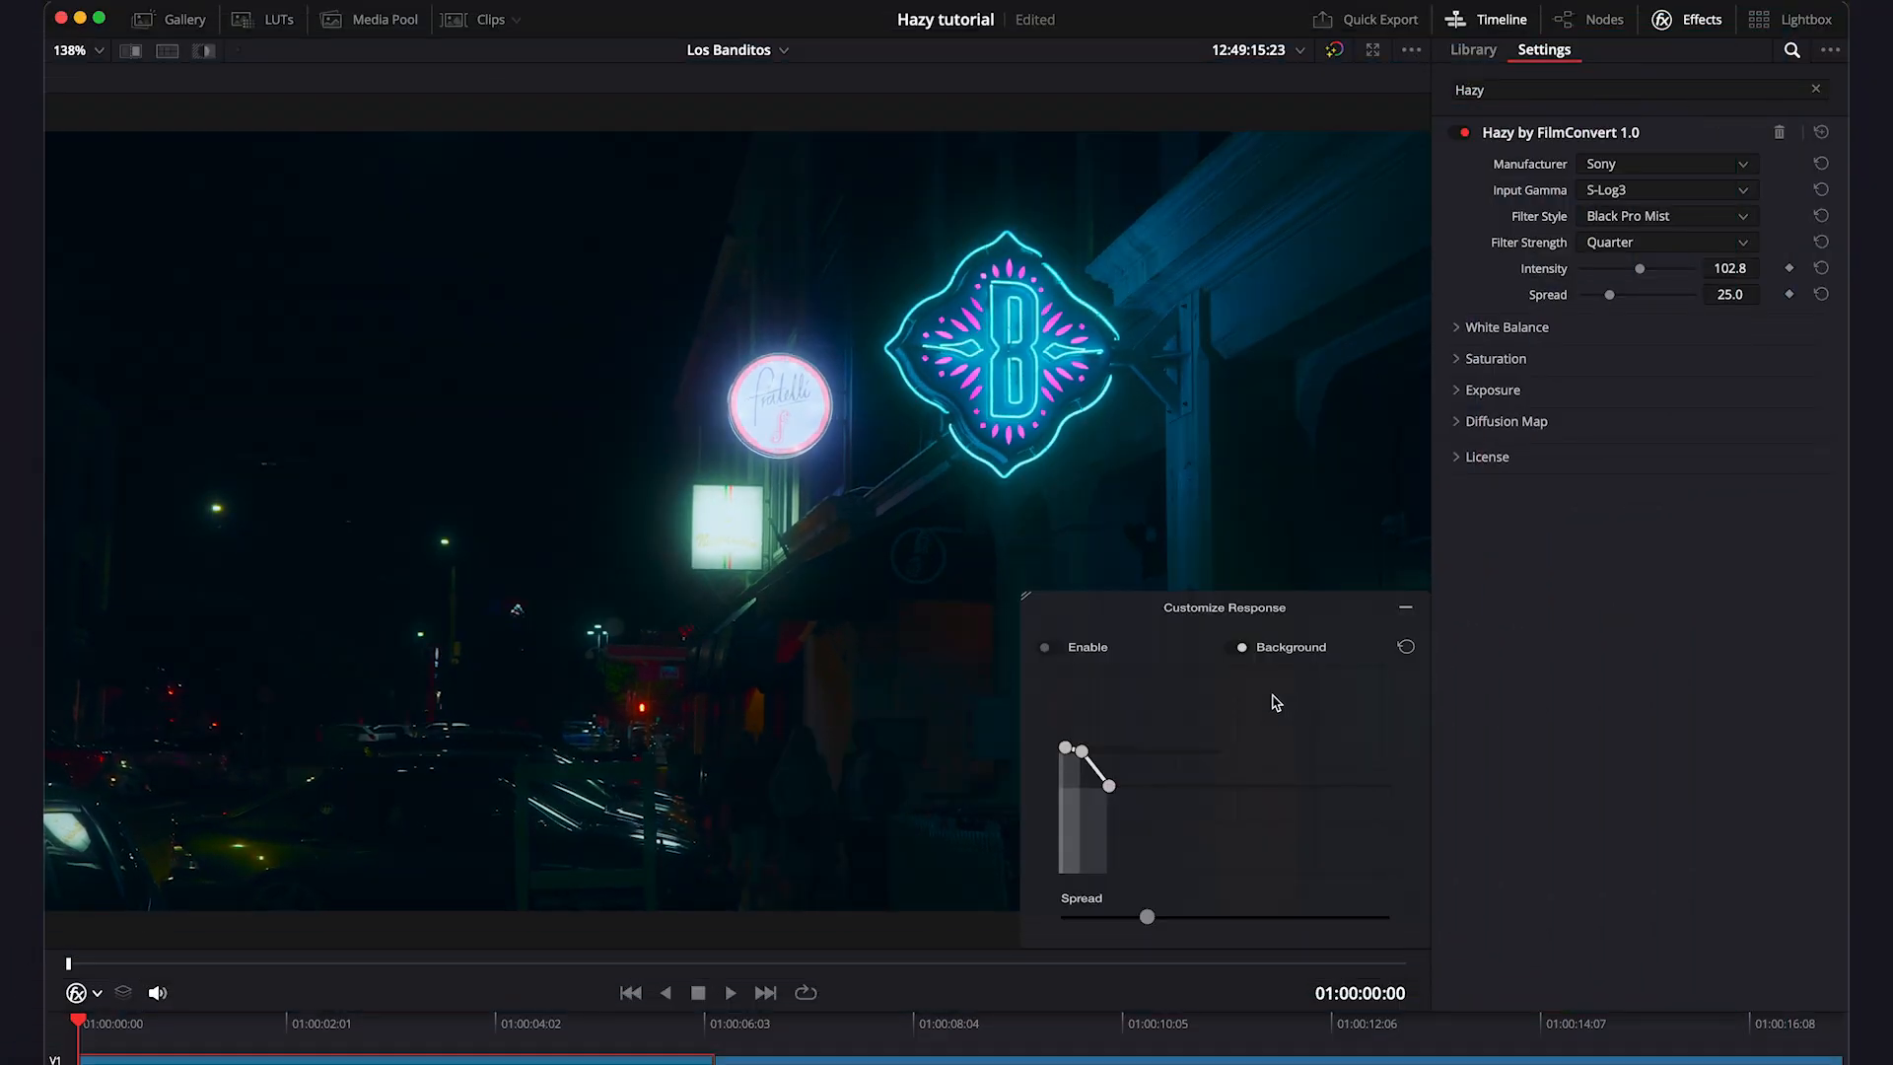
Step: Enable the Customize Response curve and choose the Open FX Overlay for the viewer
left_click(1057, 648)
left_click(95, 994)
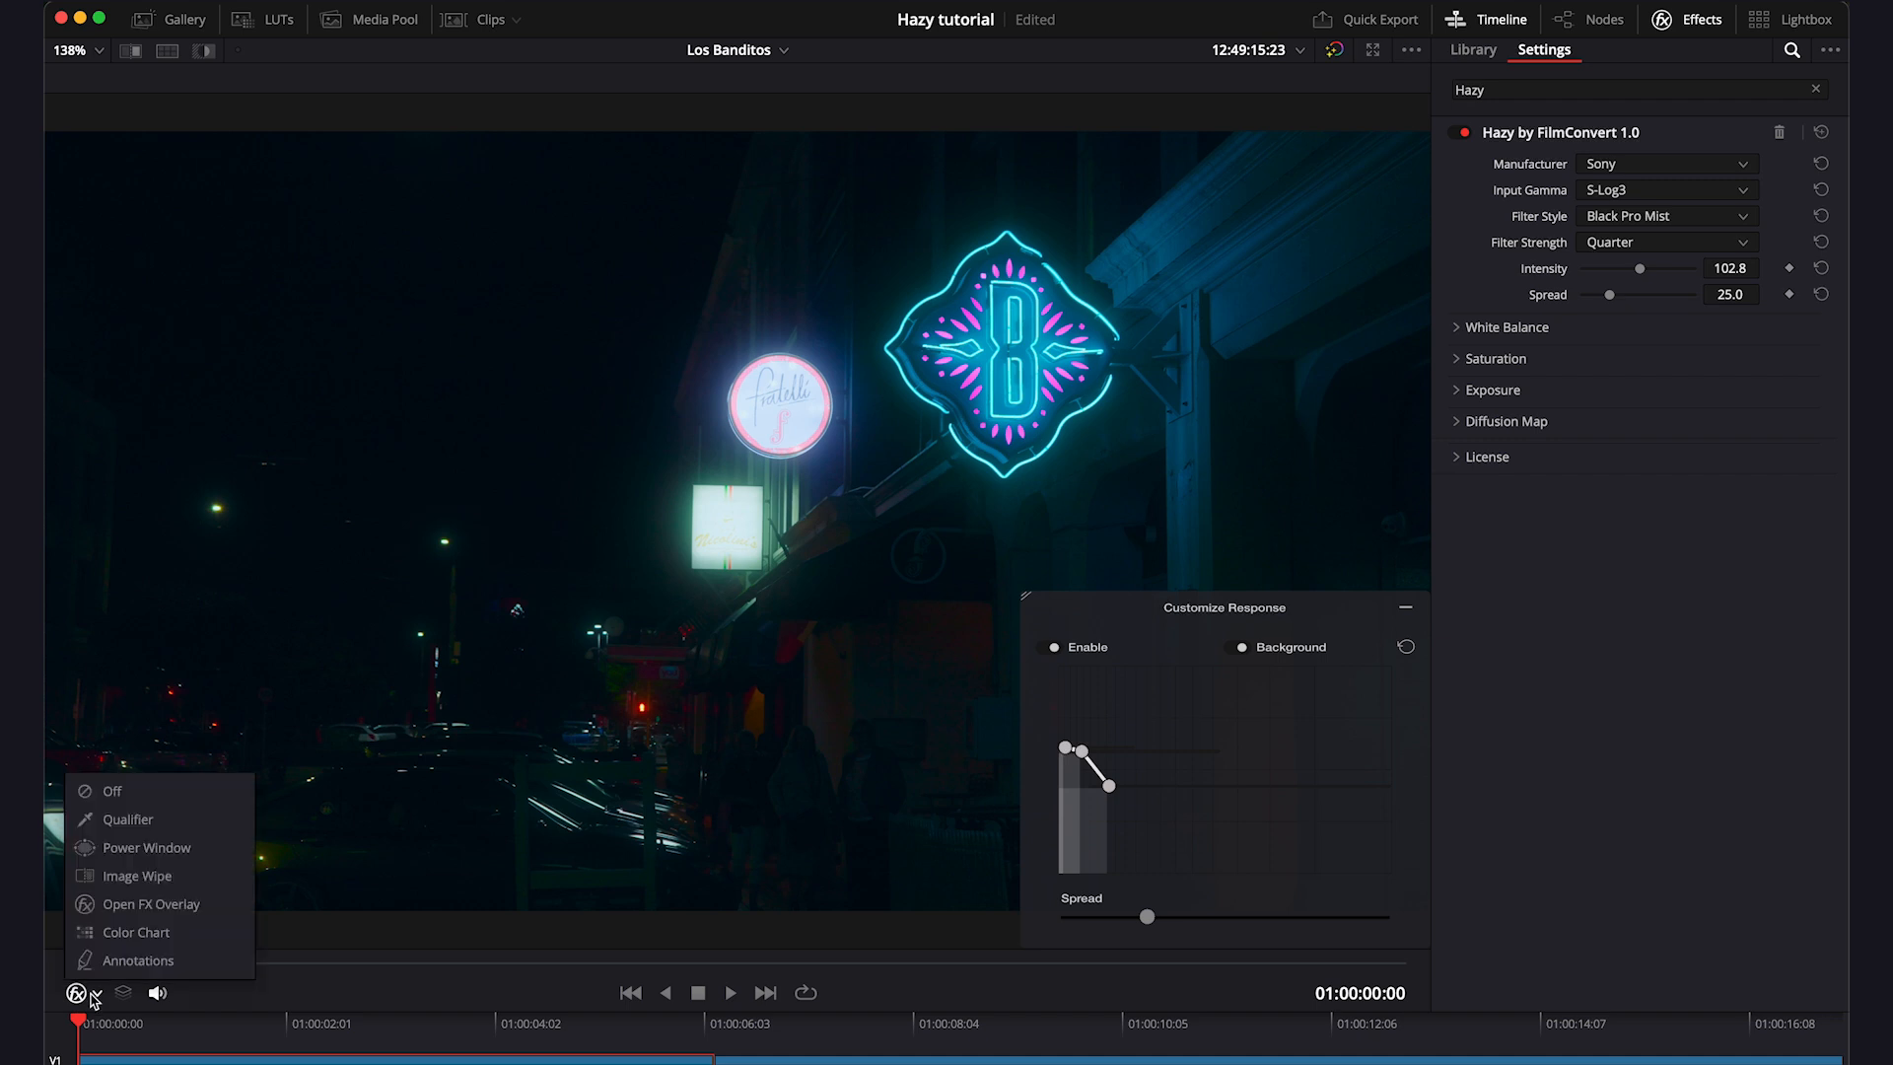
left_click(113, 905)
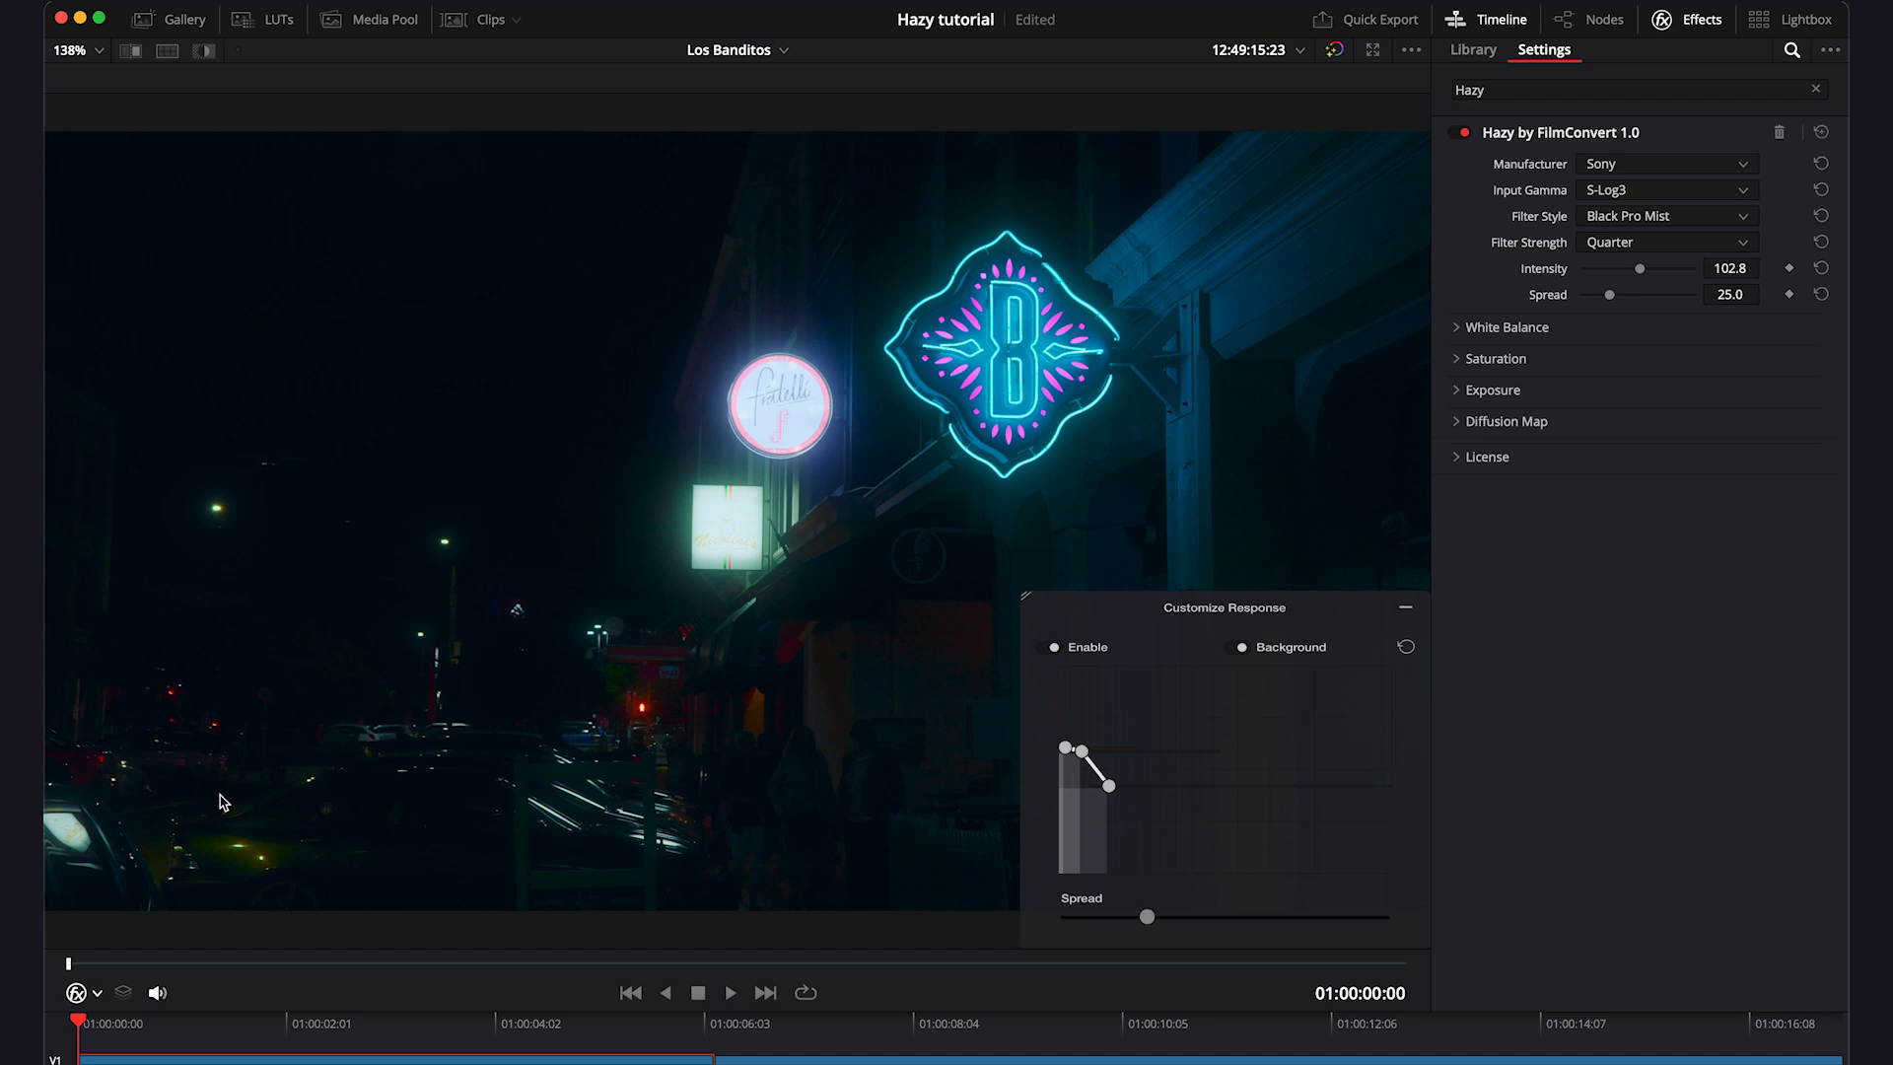
Step: Compare the Bloom, Haze, Edge Glow and Soft filter styles on the neon sign clip and return to Black Pro Mist
left_click(1691, 213)
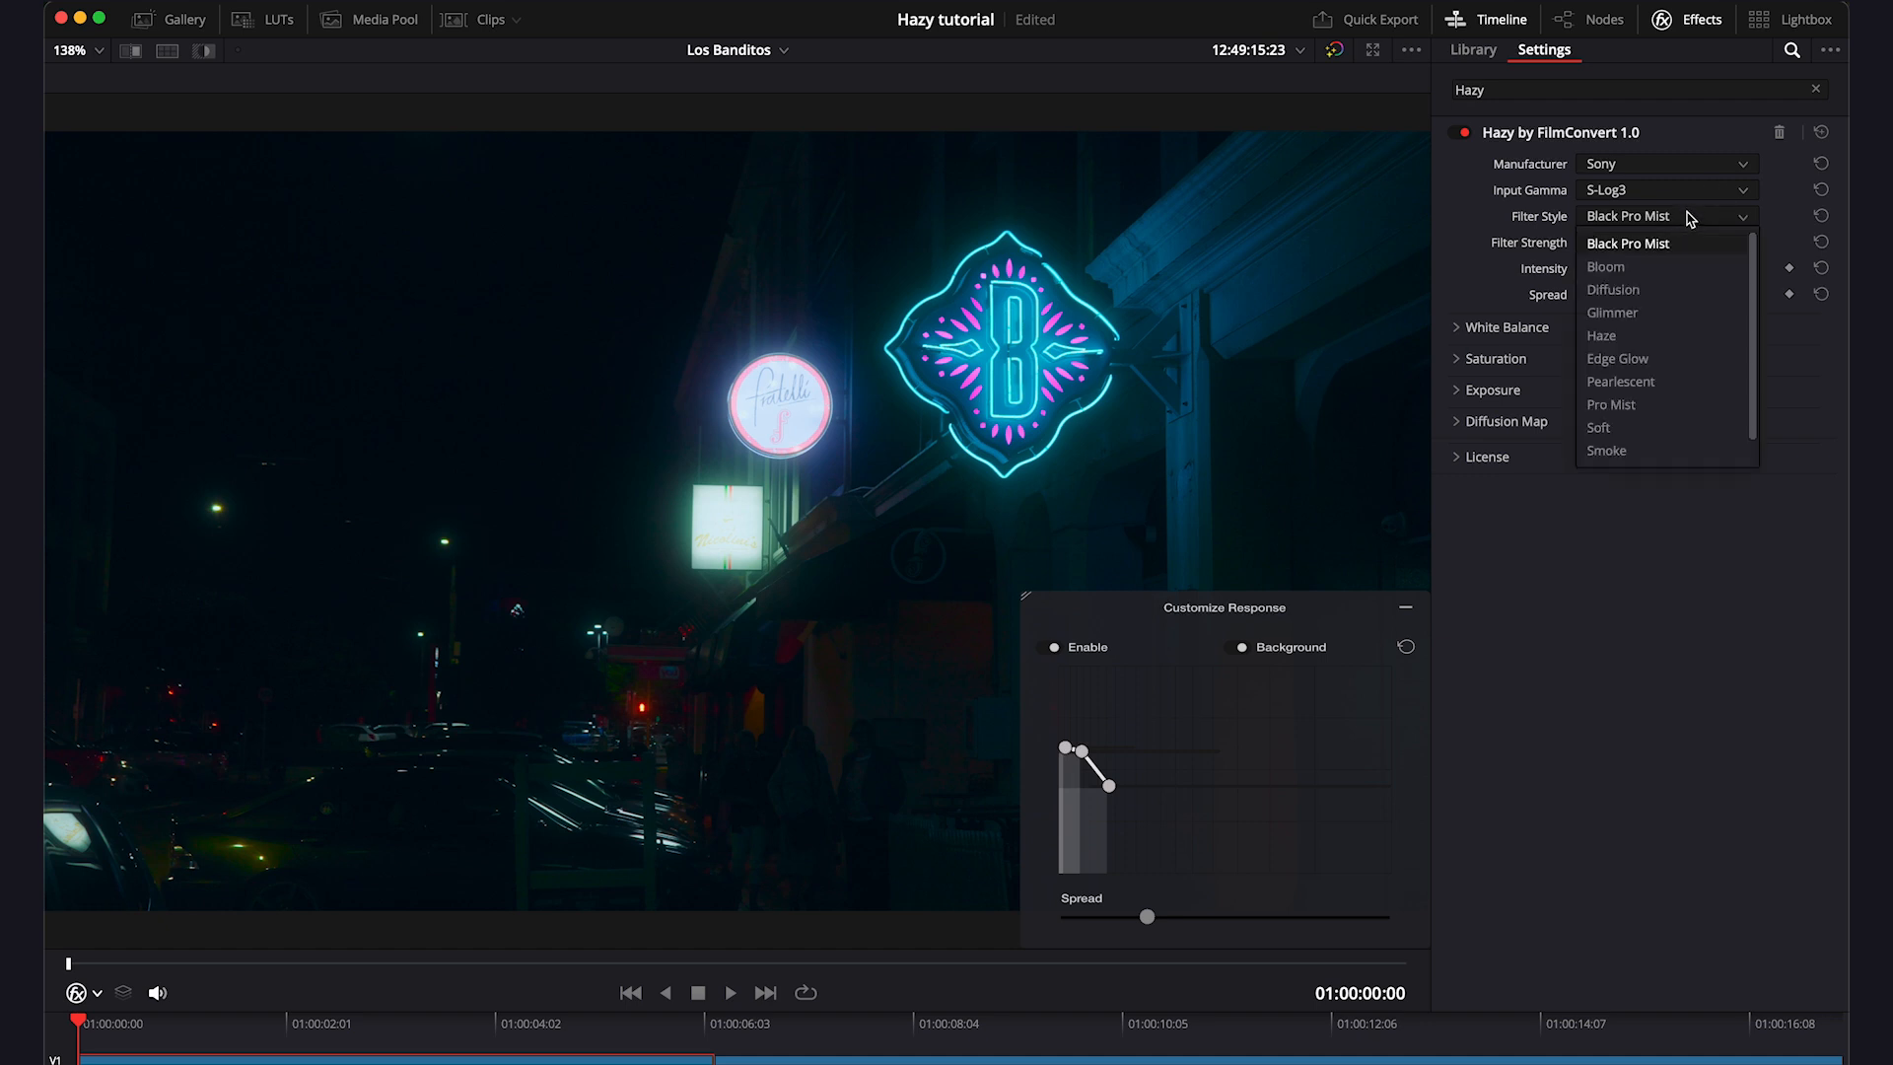
left_click(1665, 268)
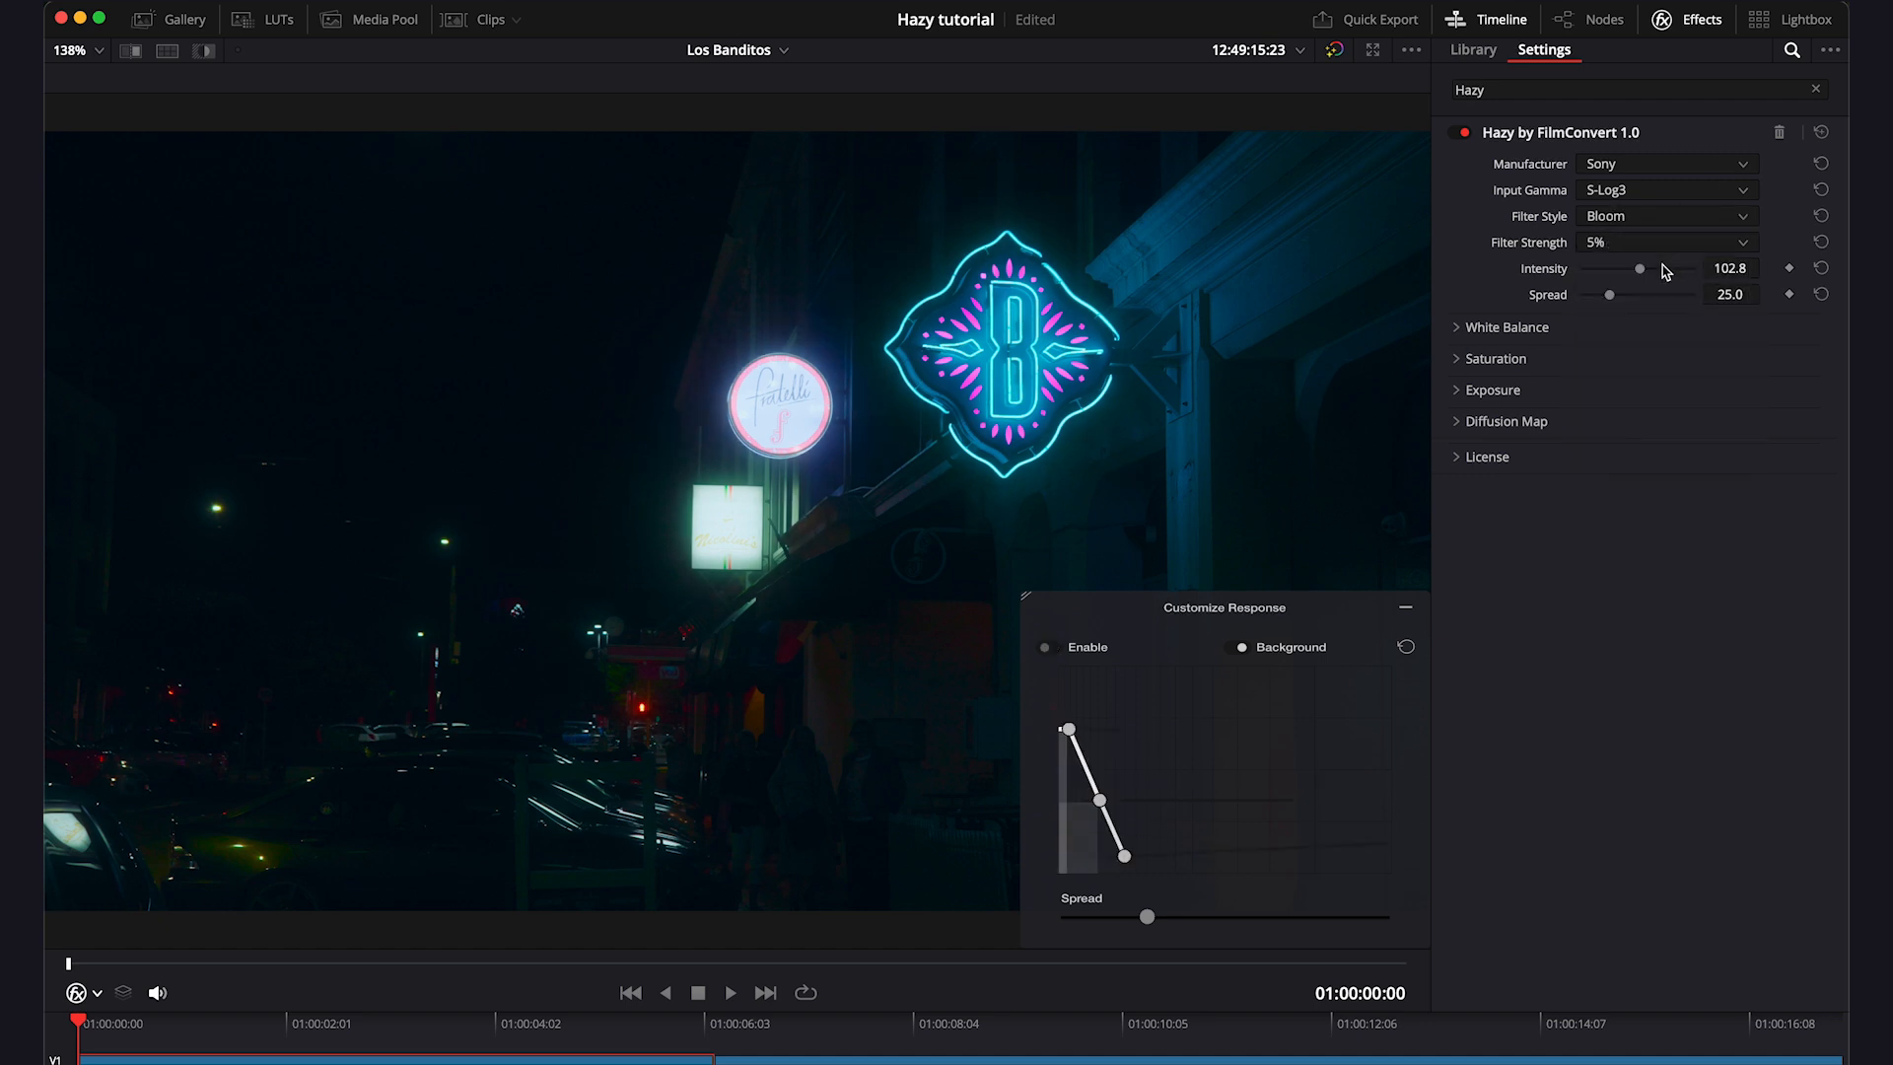
left_click(1670, 219)
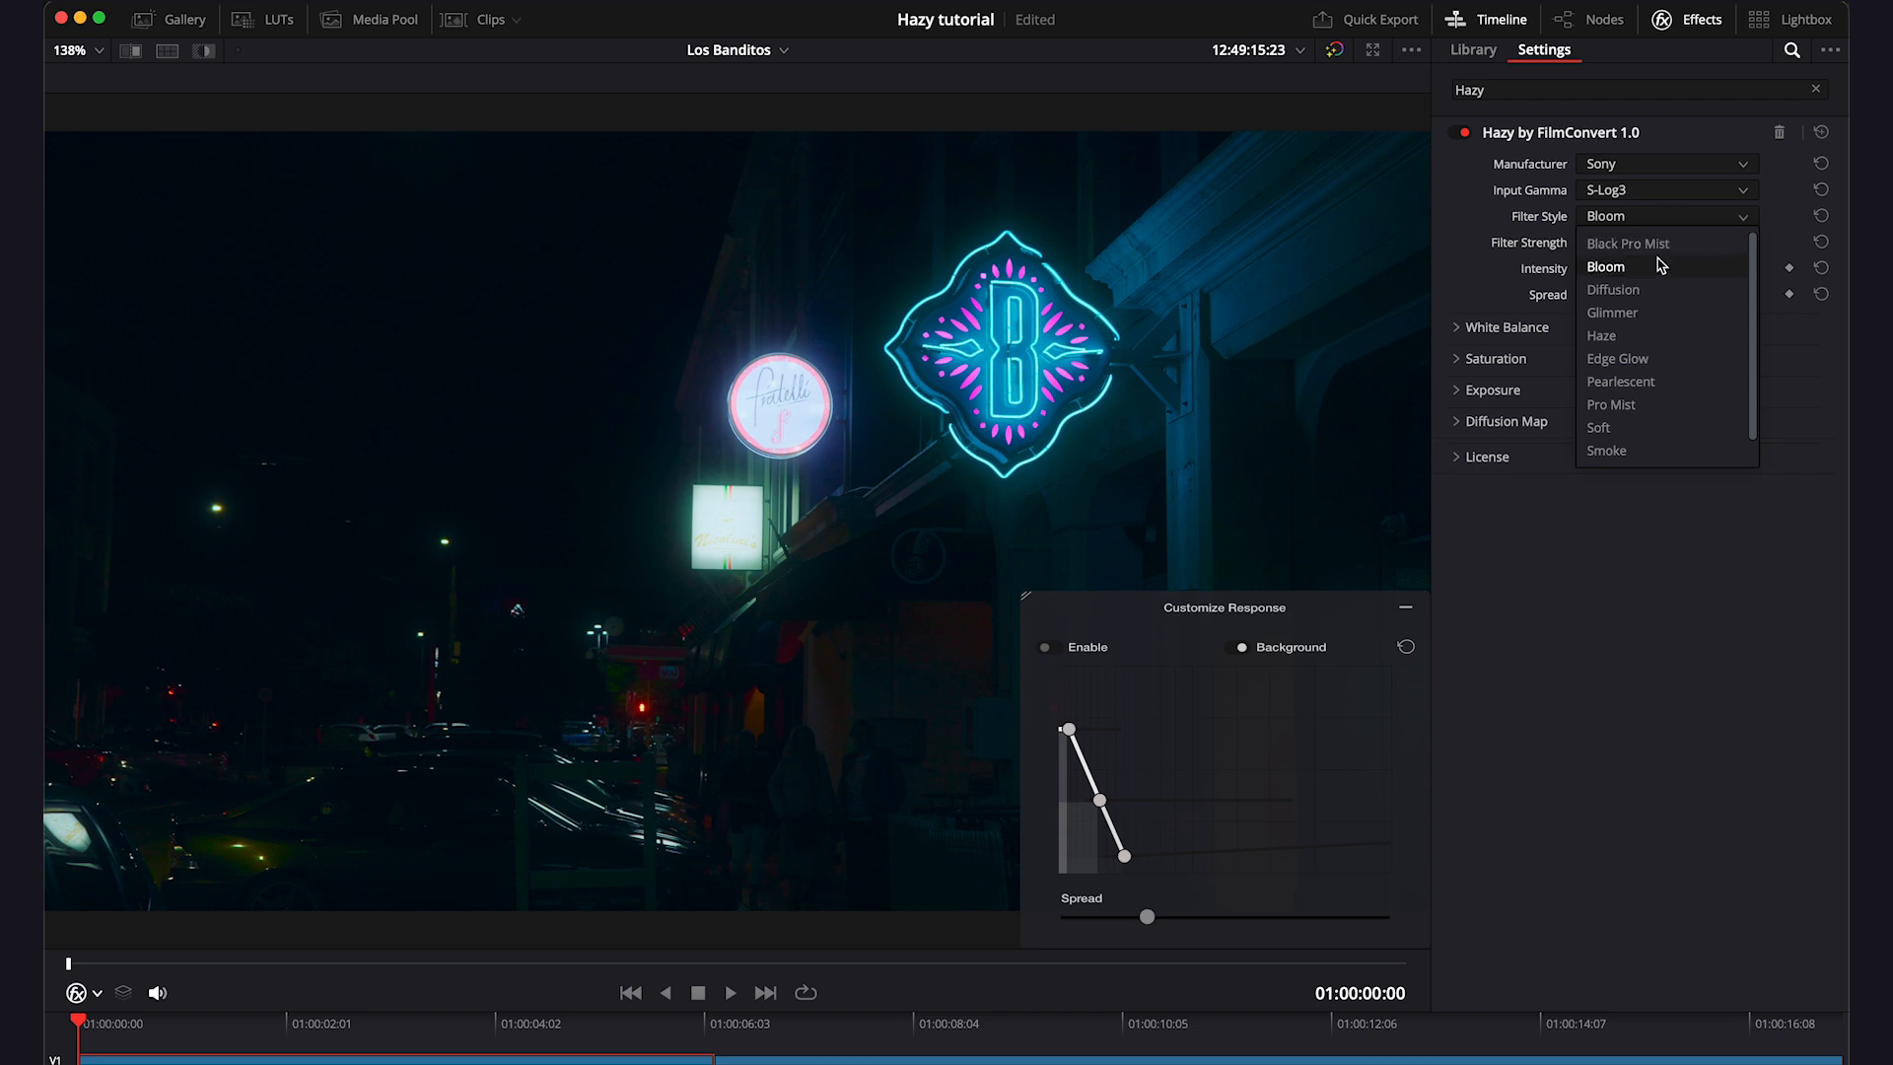
left_click(1644, 339)
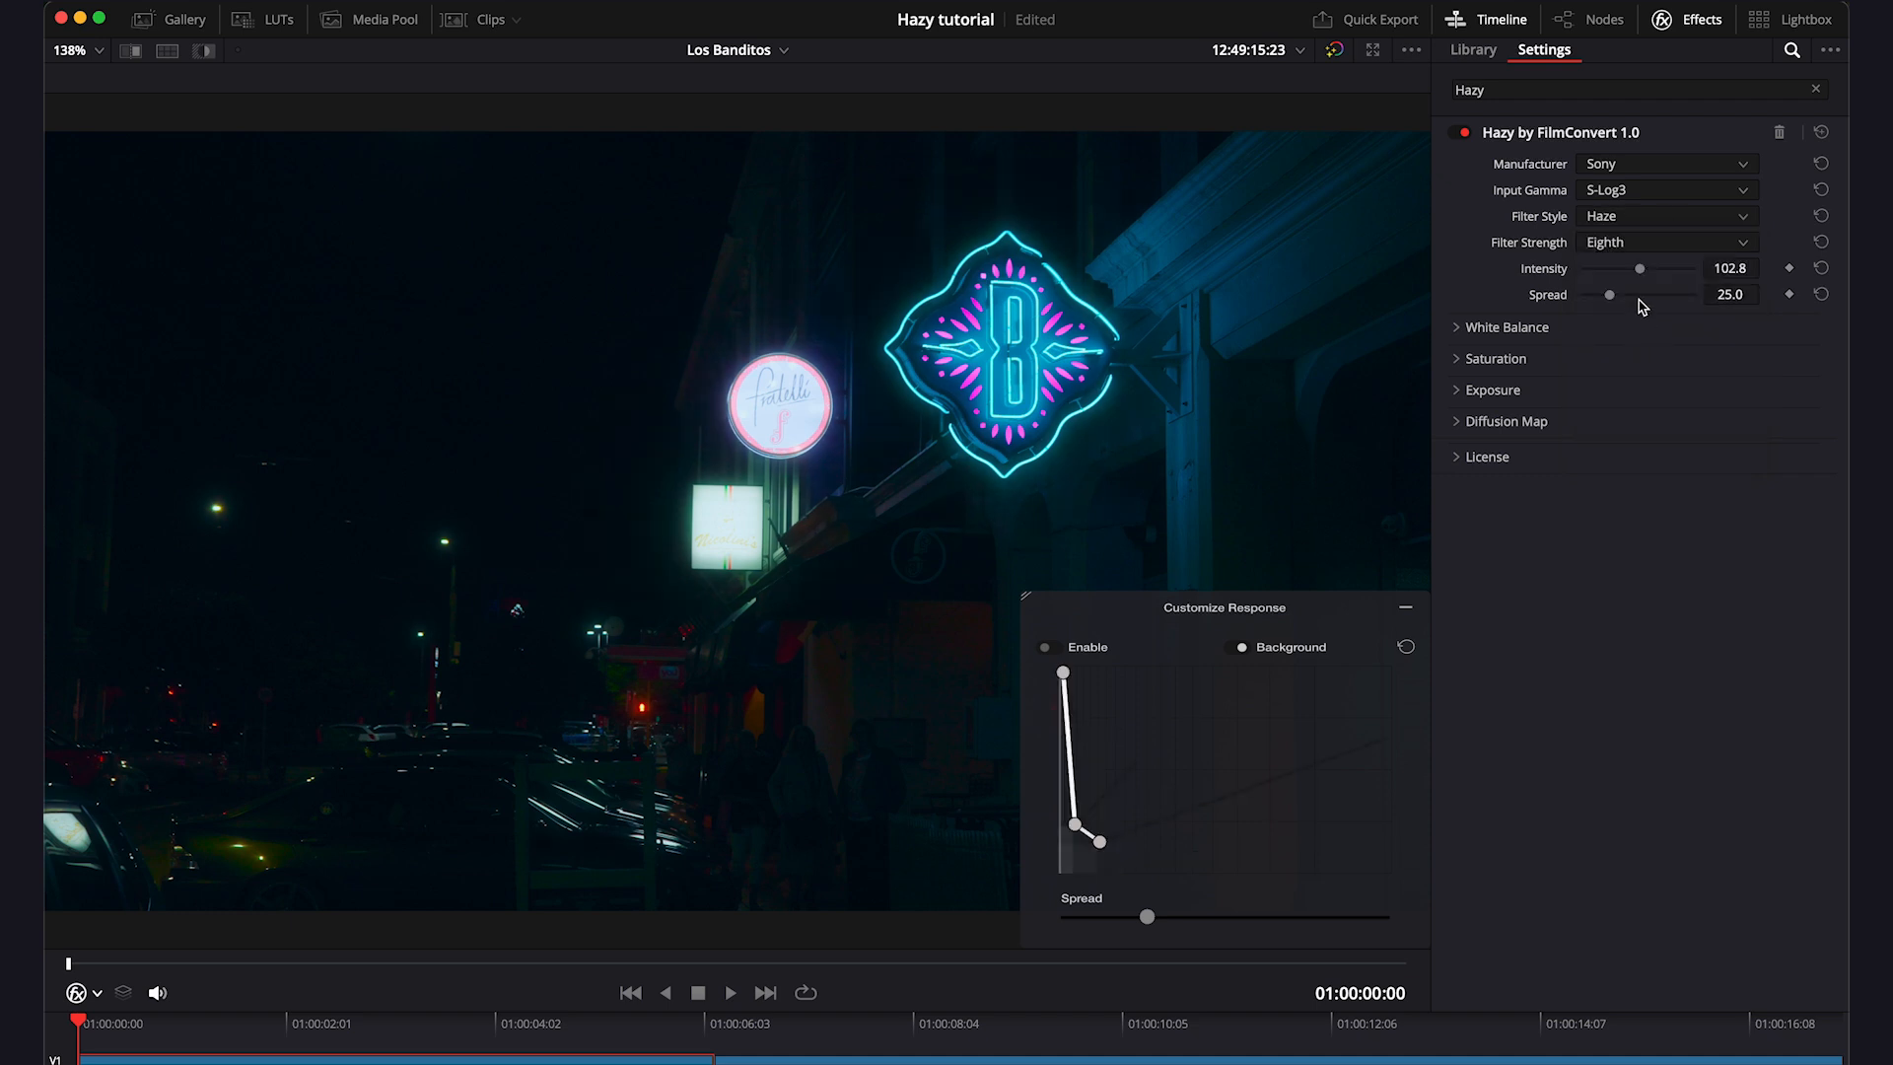
left_click(1644, 219)
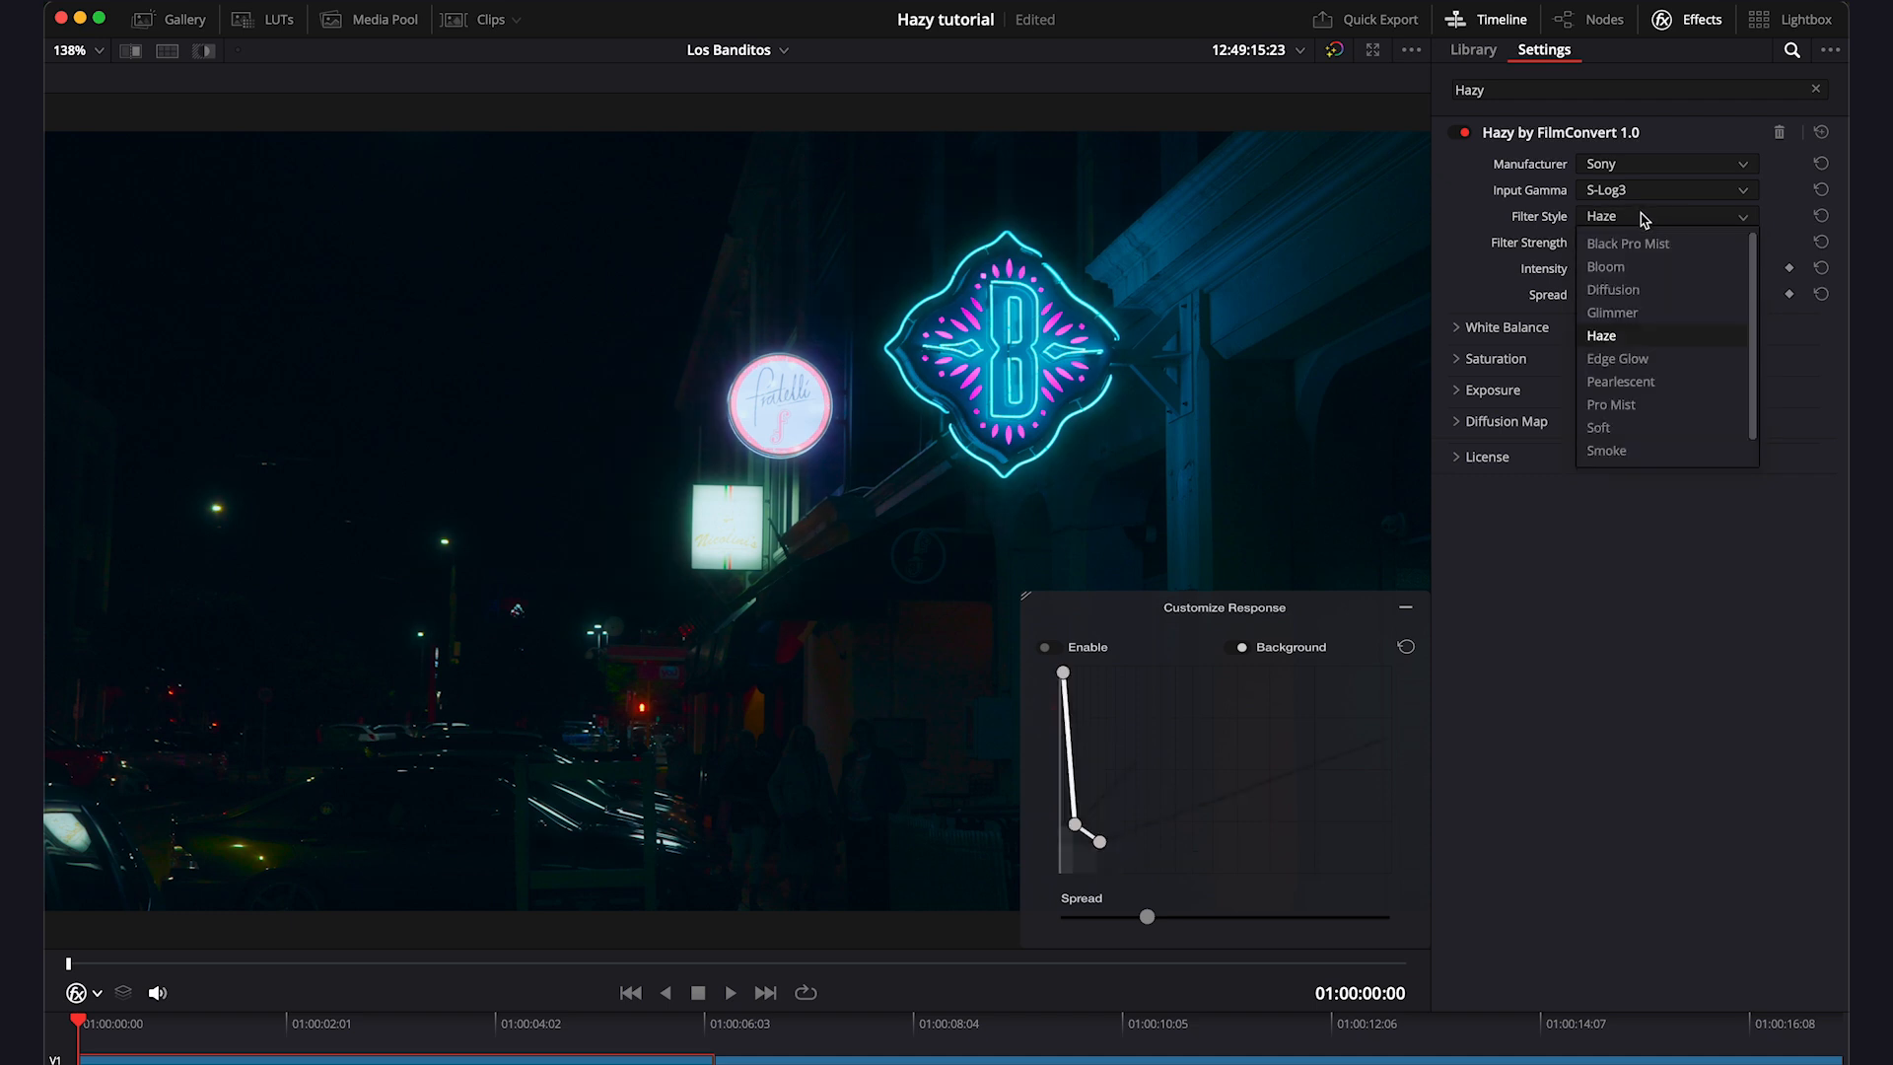
left_click(1629, 361)
left_click(1638, 219)
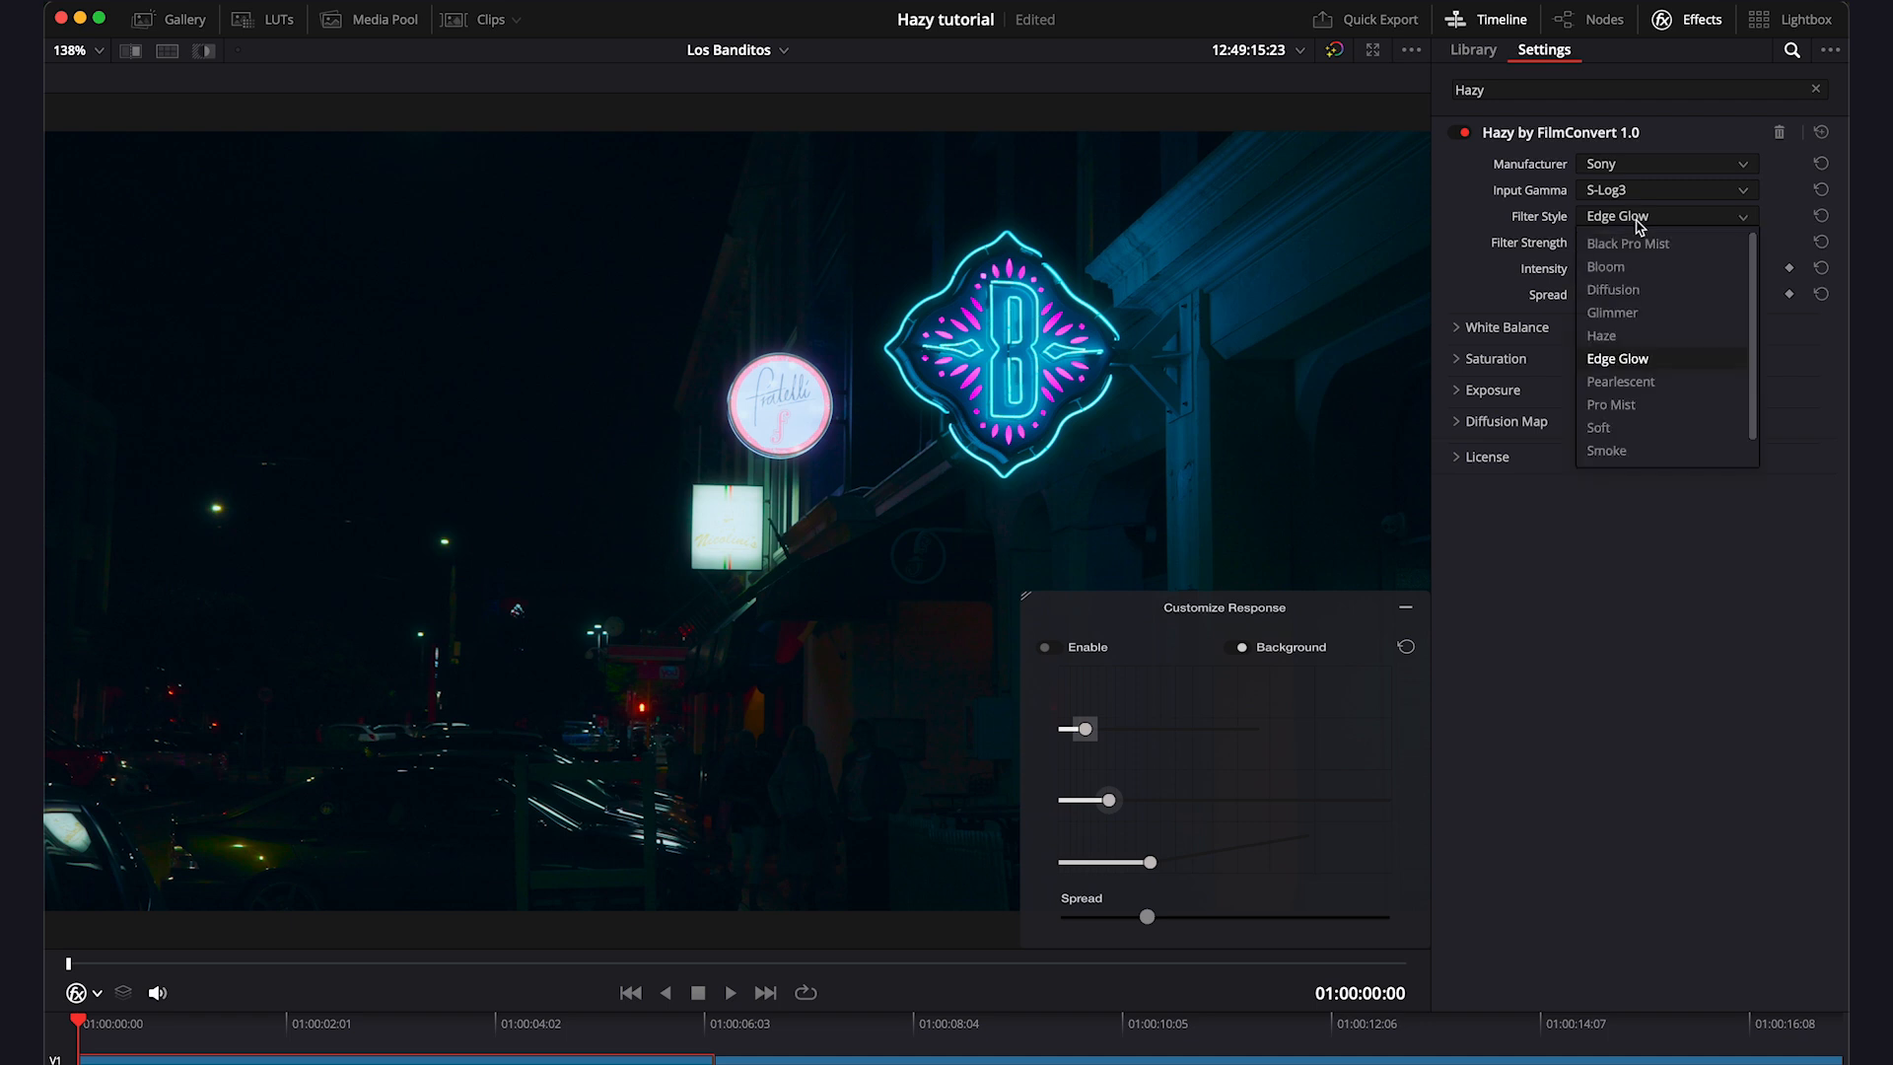
left_click(1610, 427)
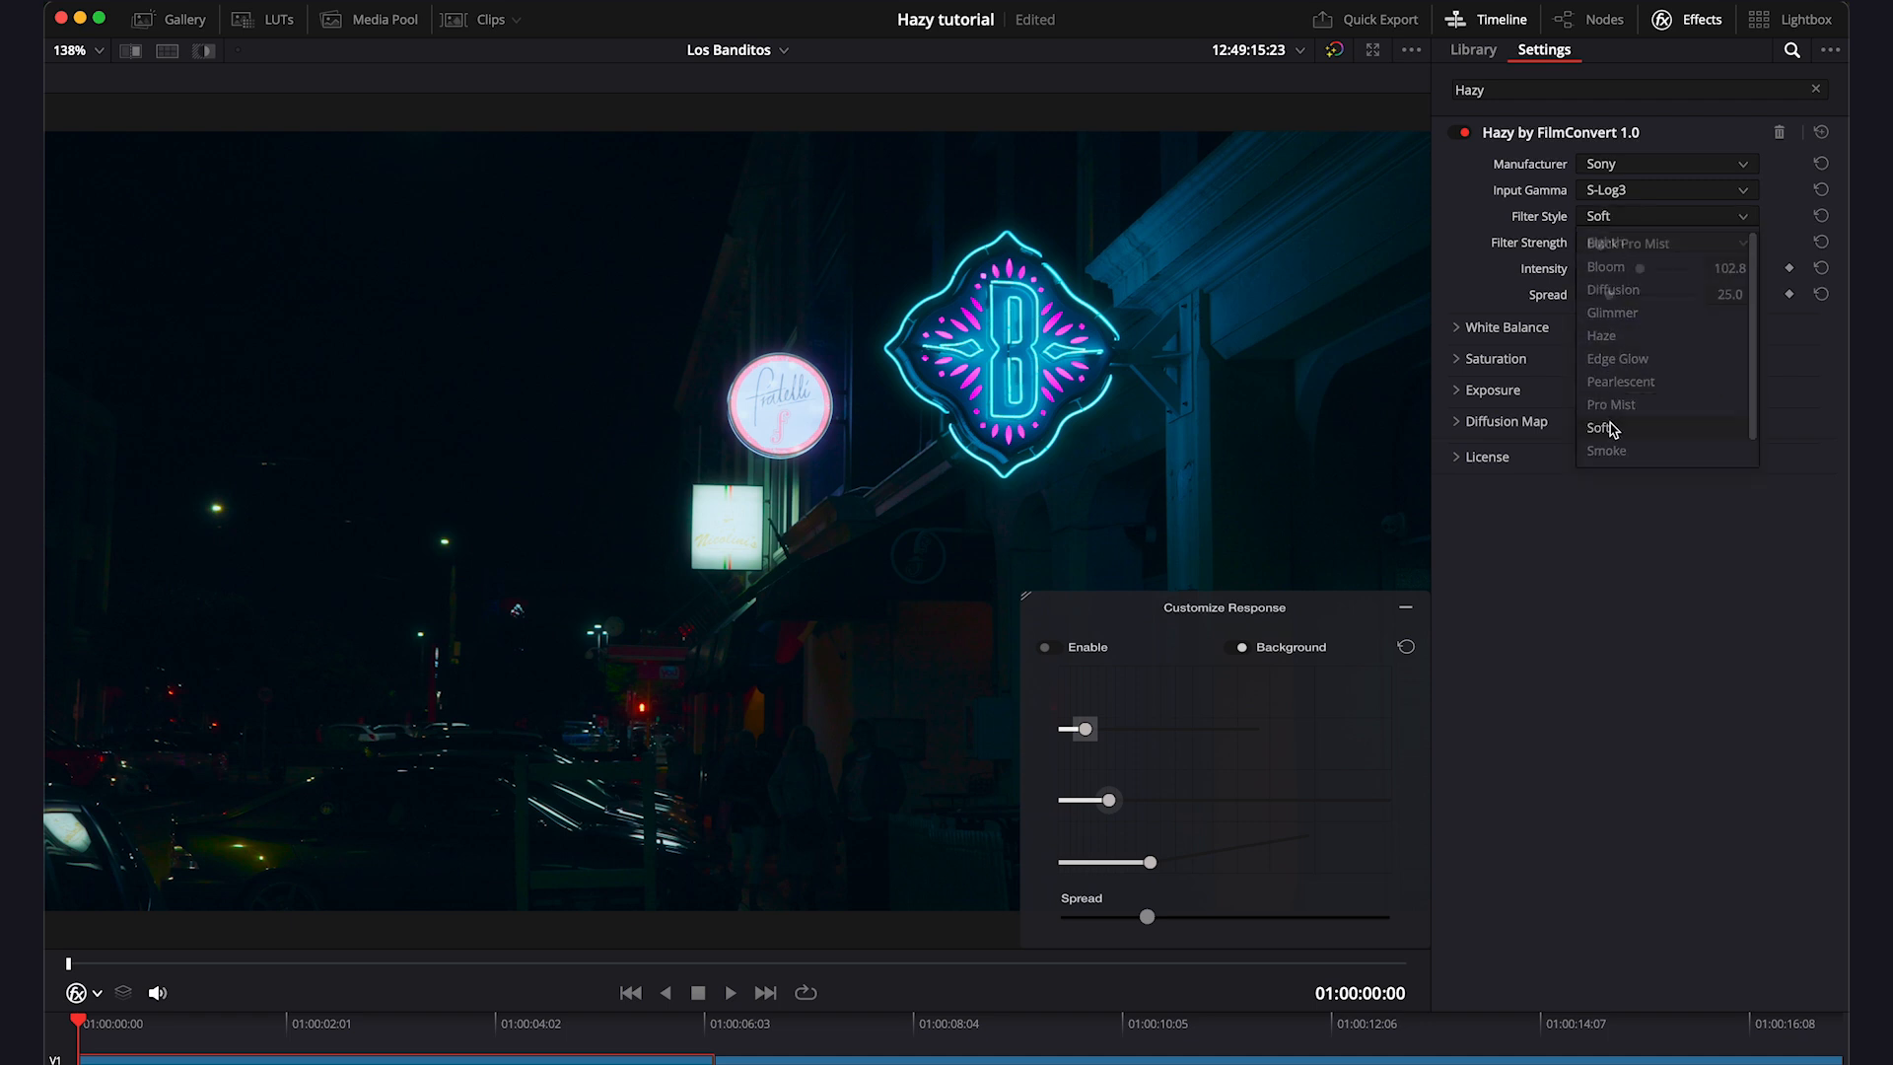
left_click(1625, 221)
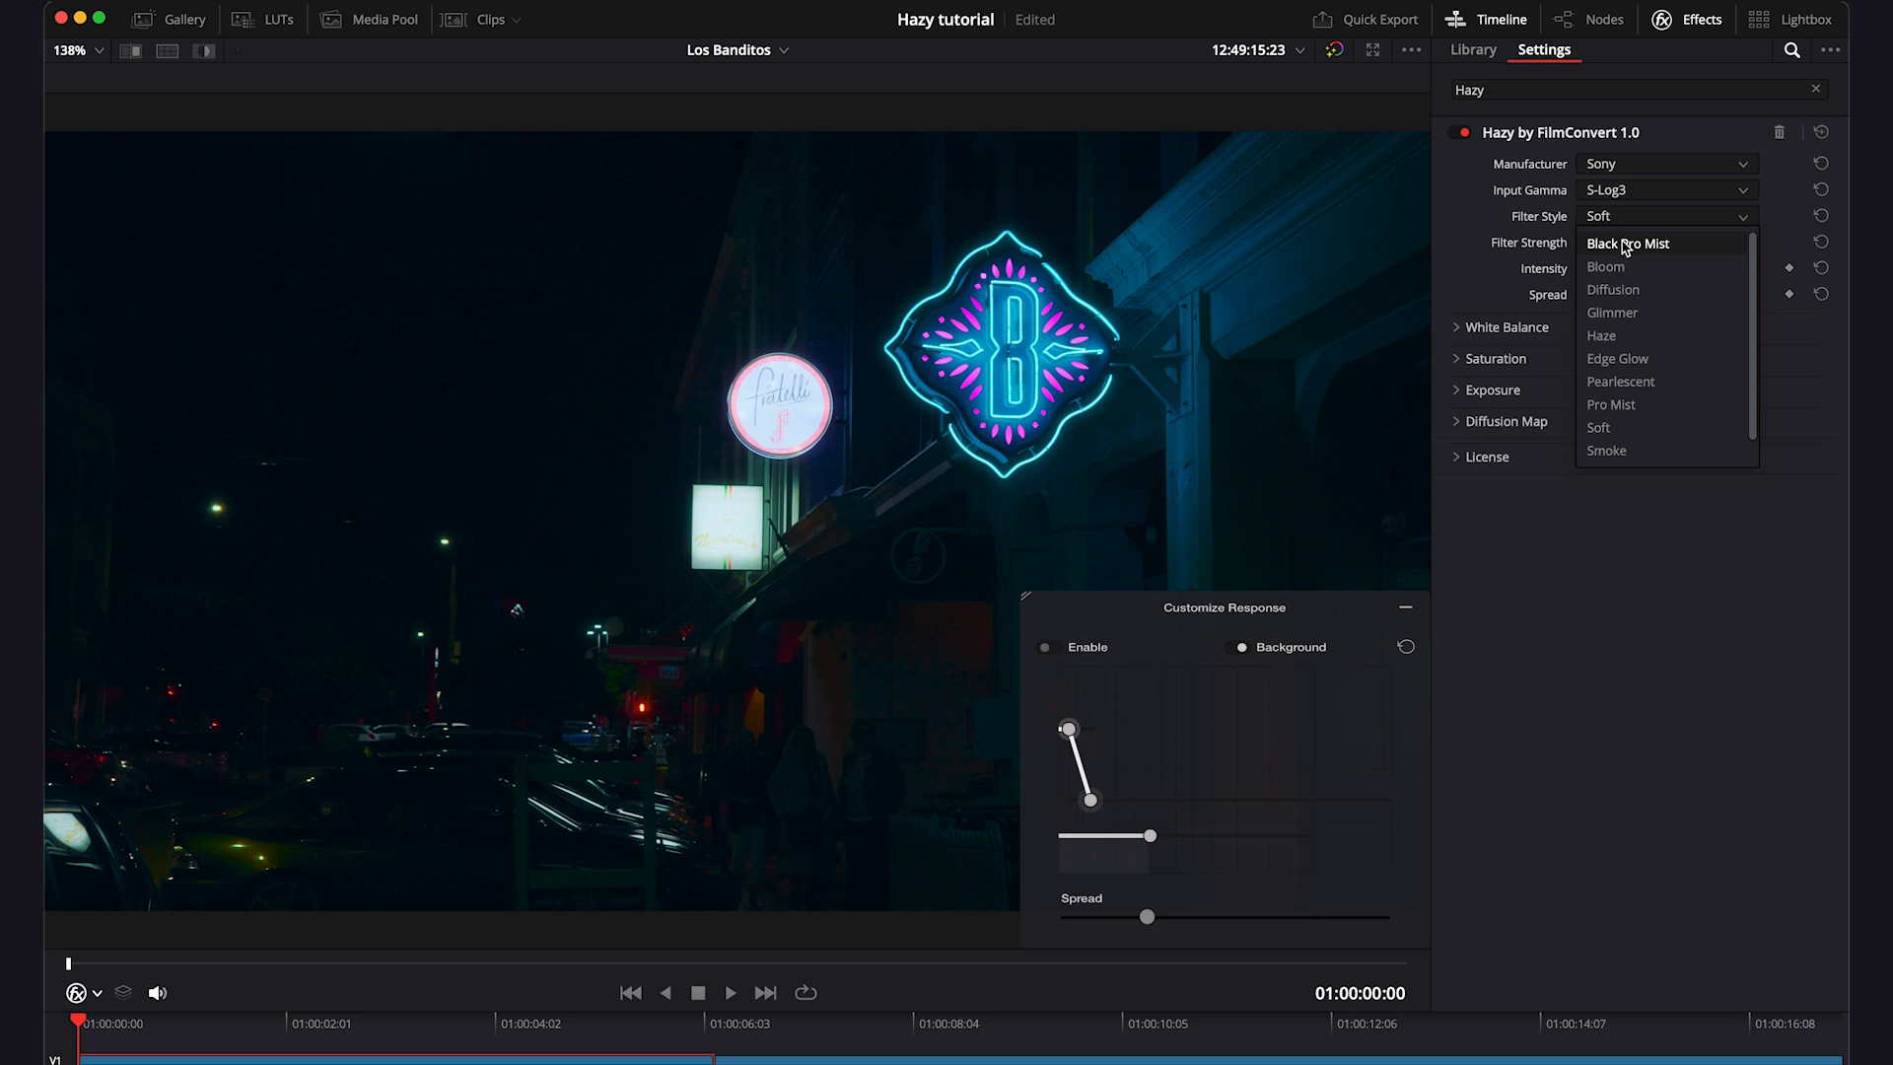
left_click(1626, 244)
Step: Set the neon clip's spread to 52.8, raise the response curve's first two points and move its last point outward
left_click_drag(1147, 916, 1233, 916)
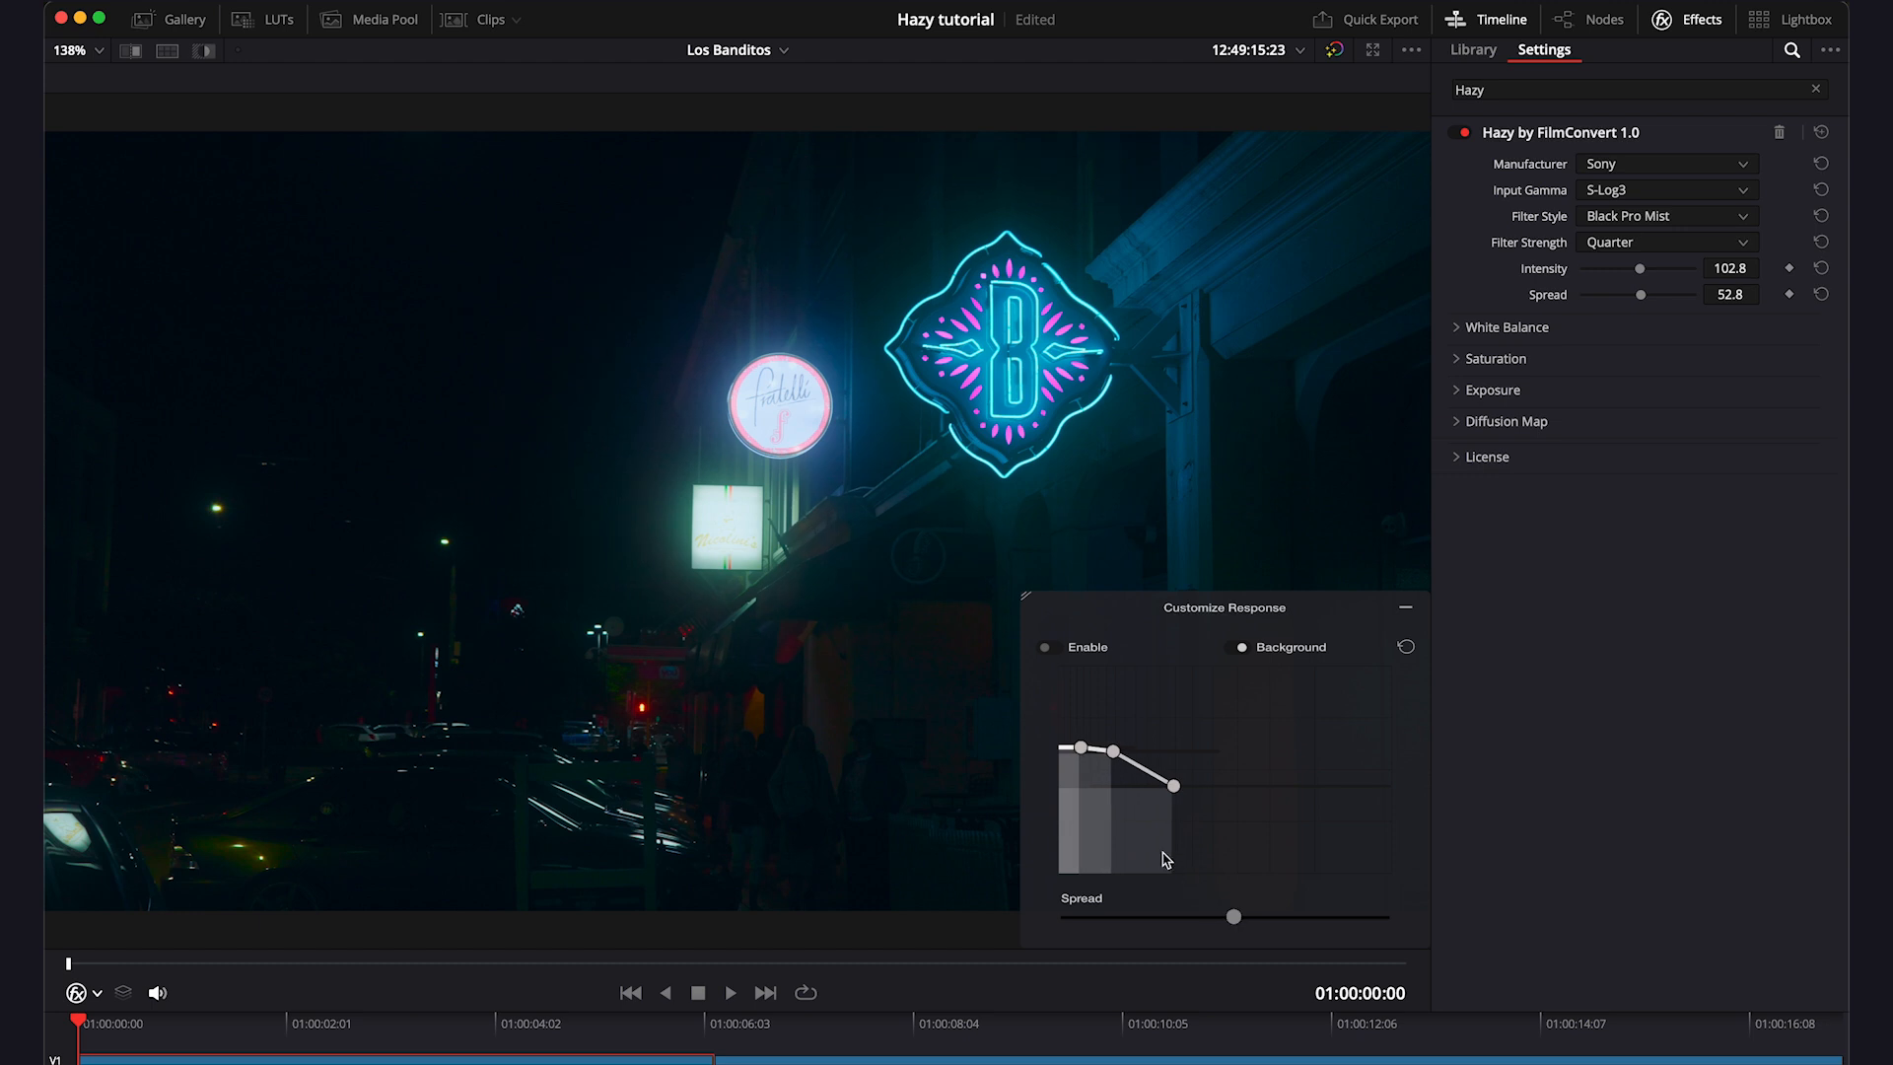
left_click_drag(1081, 749, 1067, 678)
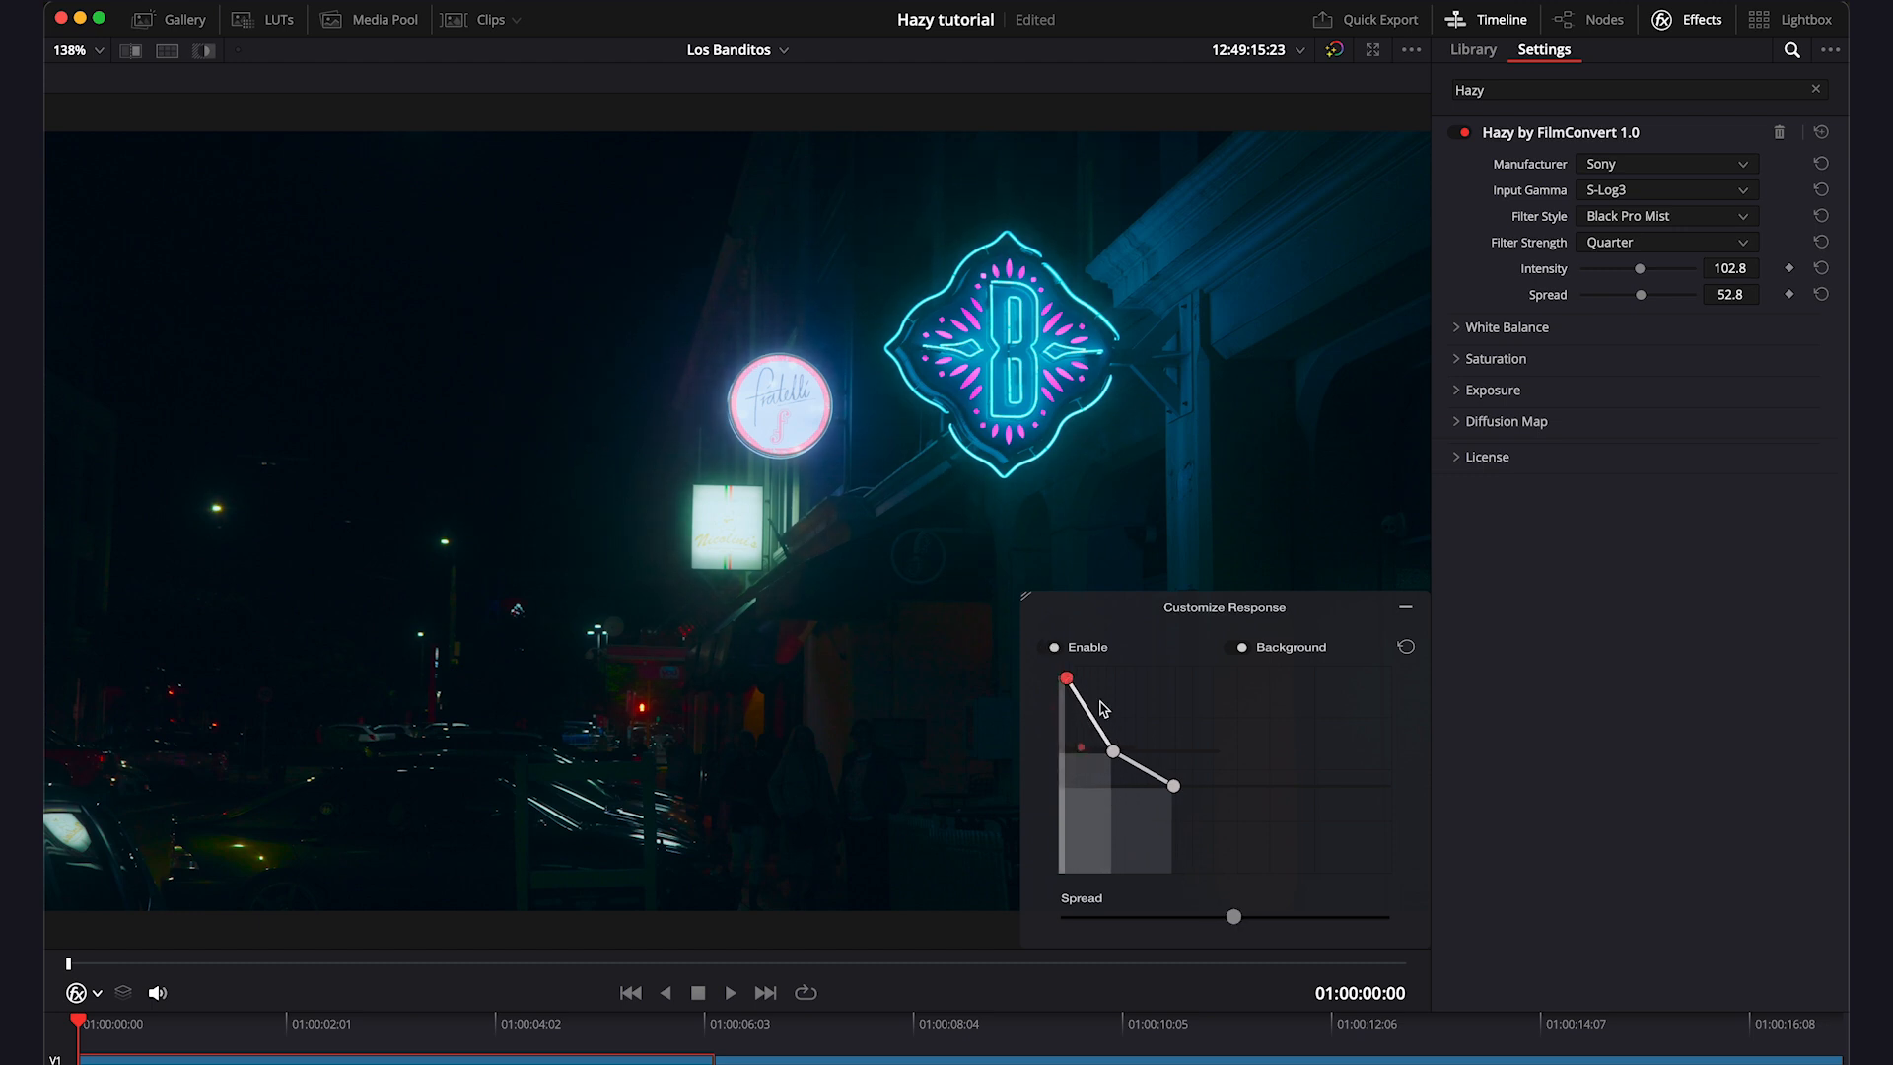
mouse_move(1113, 751)
left_mouse_down()
mouse_move(1128, 730)
mouse_move(1248, 810)
left_mouse_up()
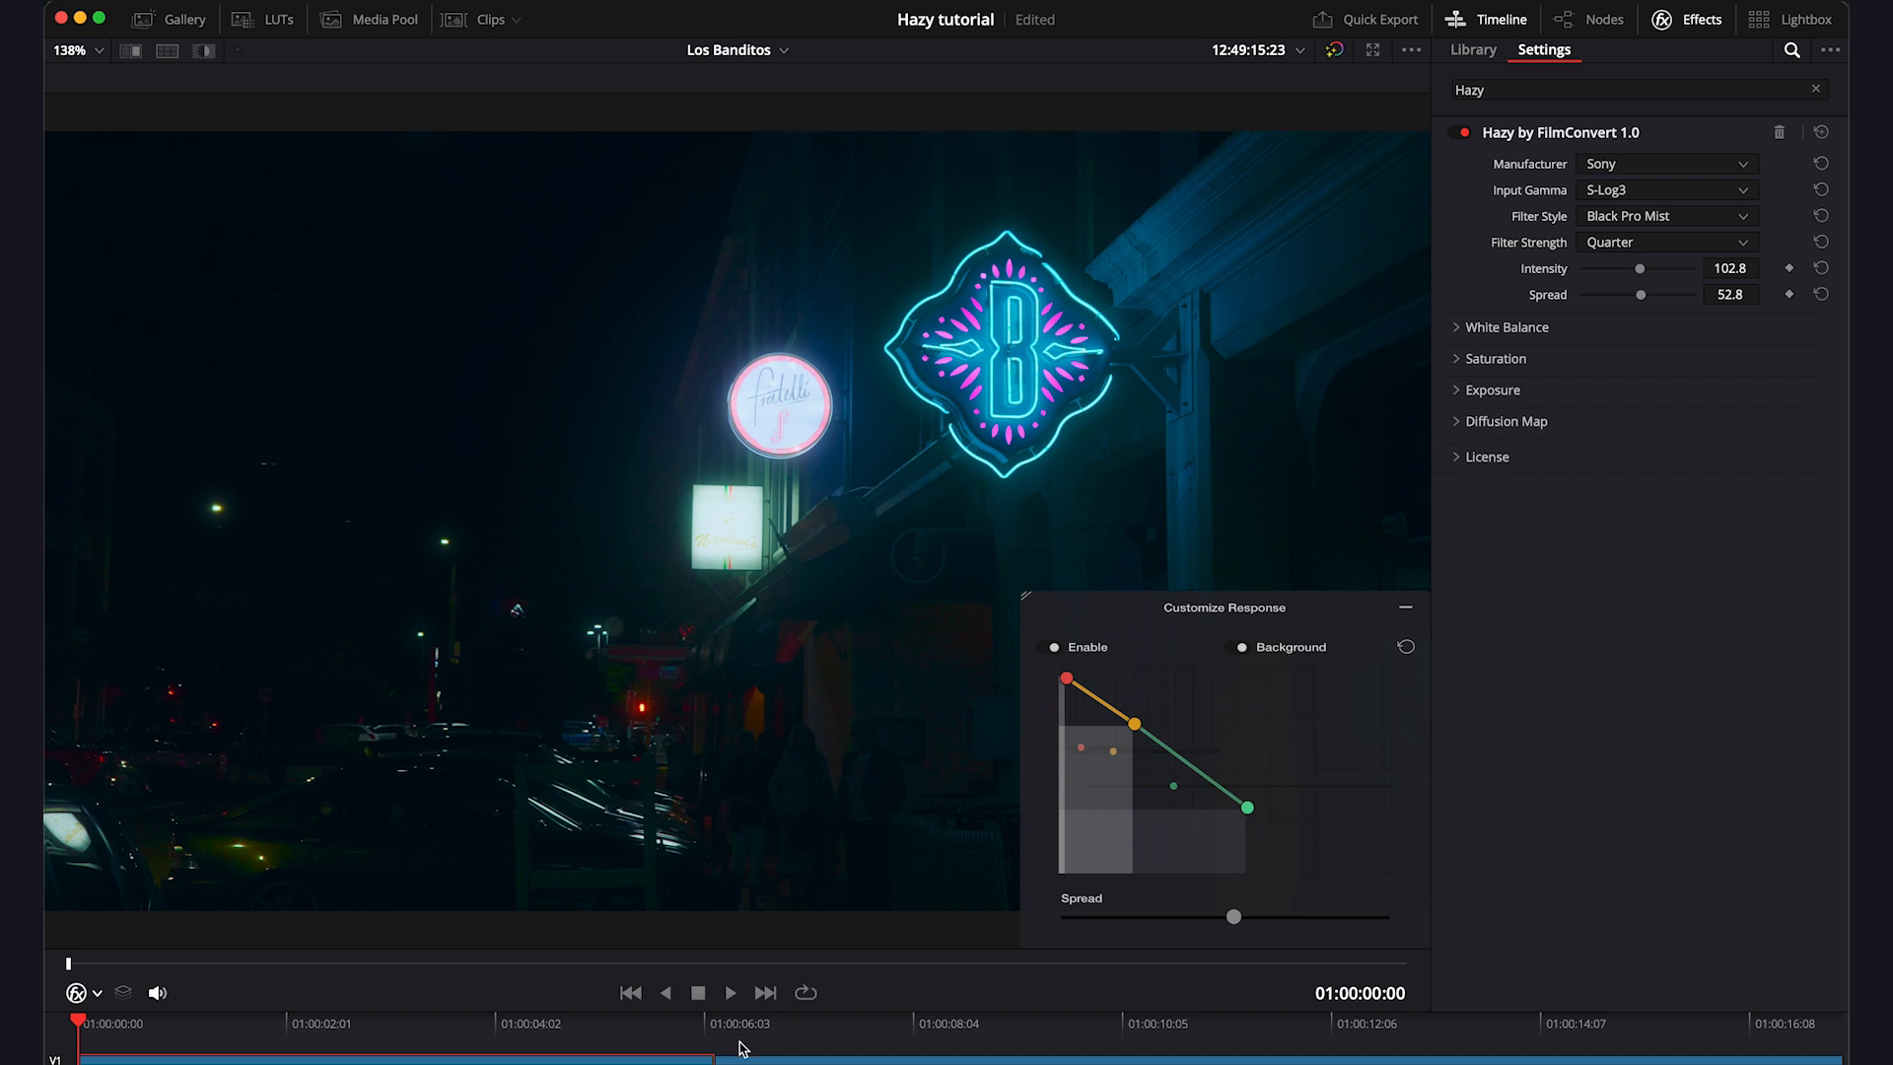
Step: On the chart clip, enable Customize Response, raise the curve's first point and adjust its last and middle points
left_click(775, 1030)
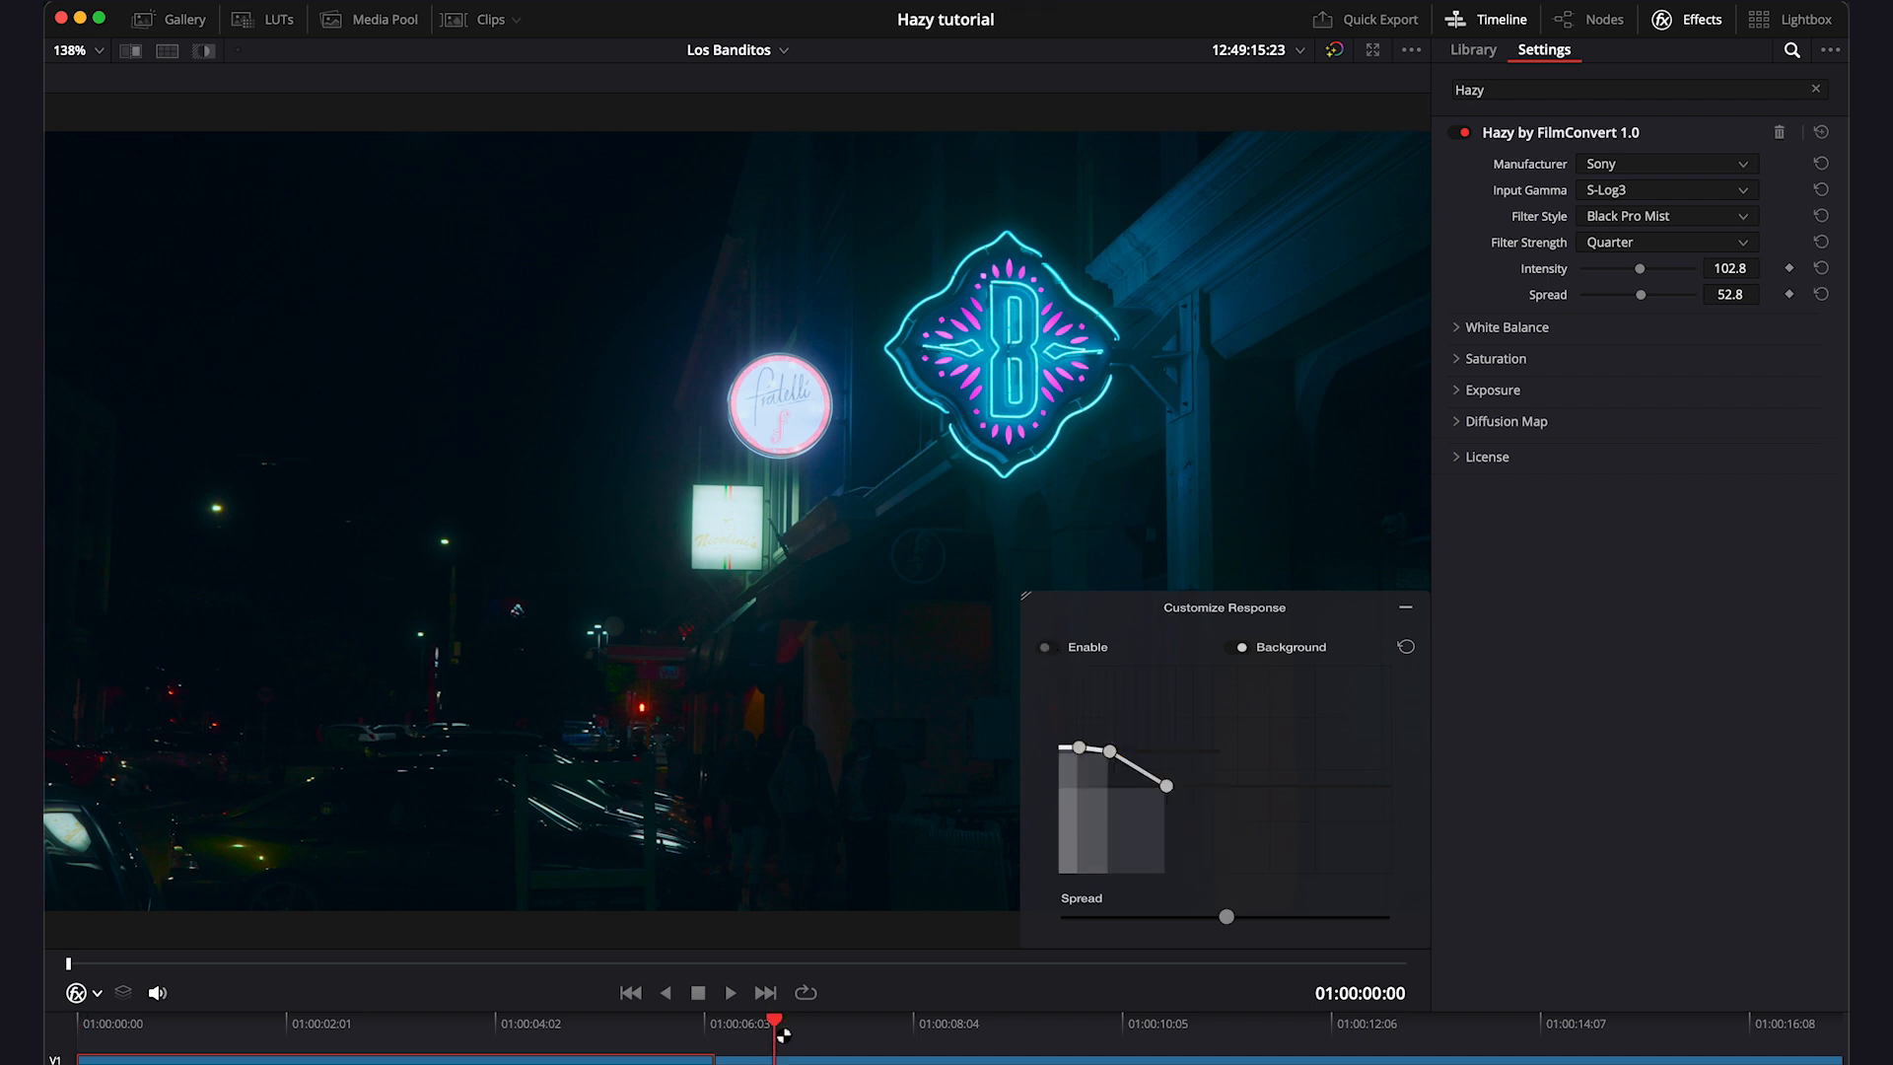
left_click(1055, 647)
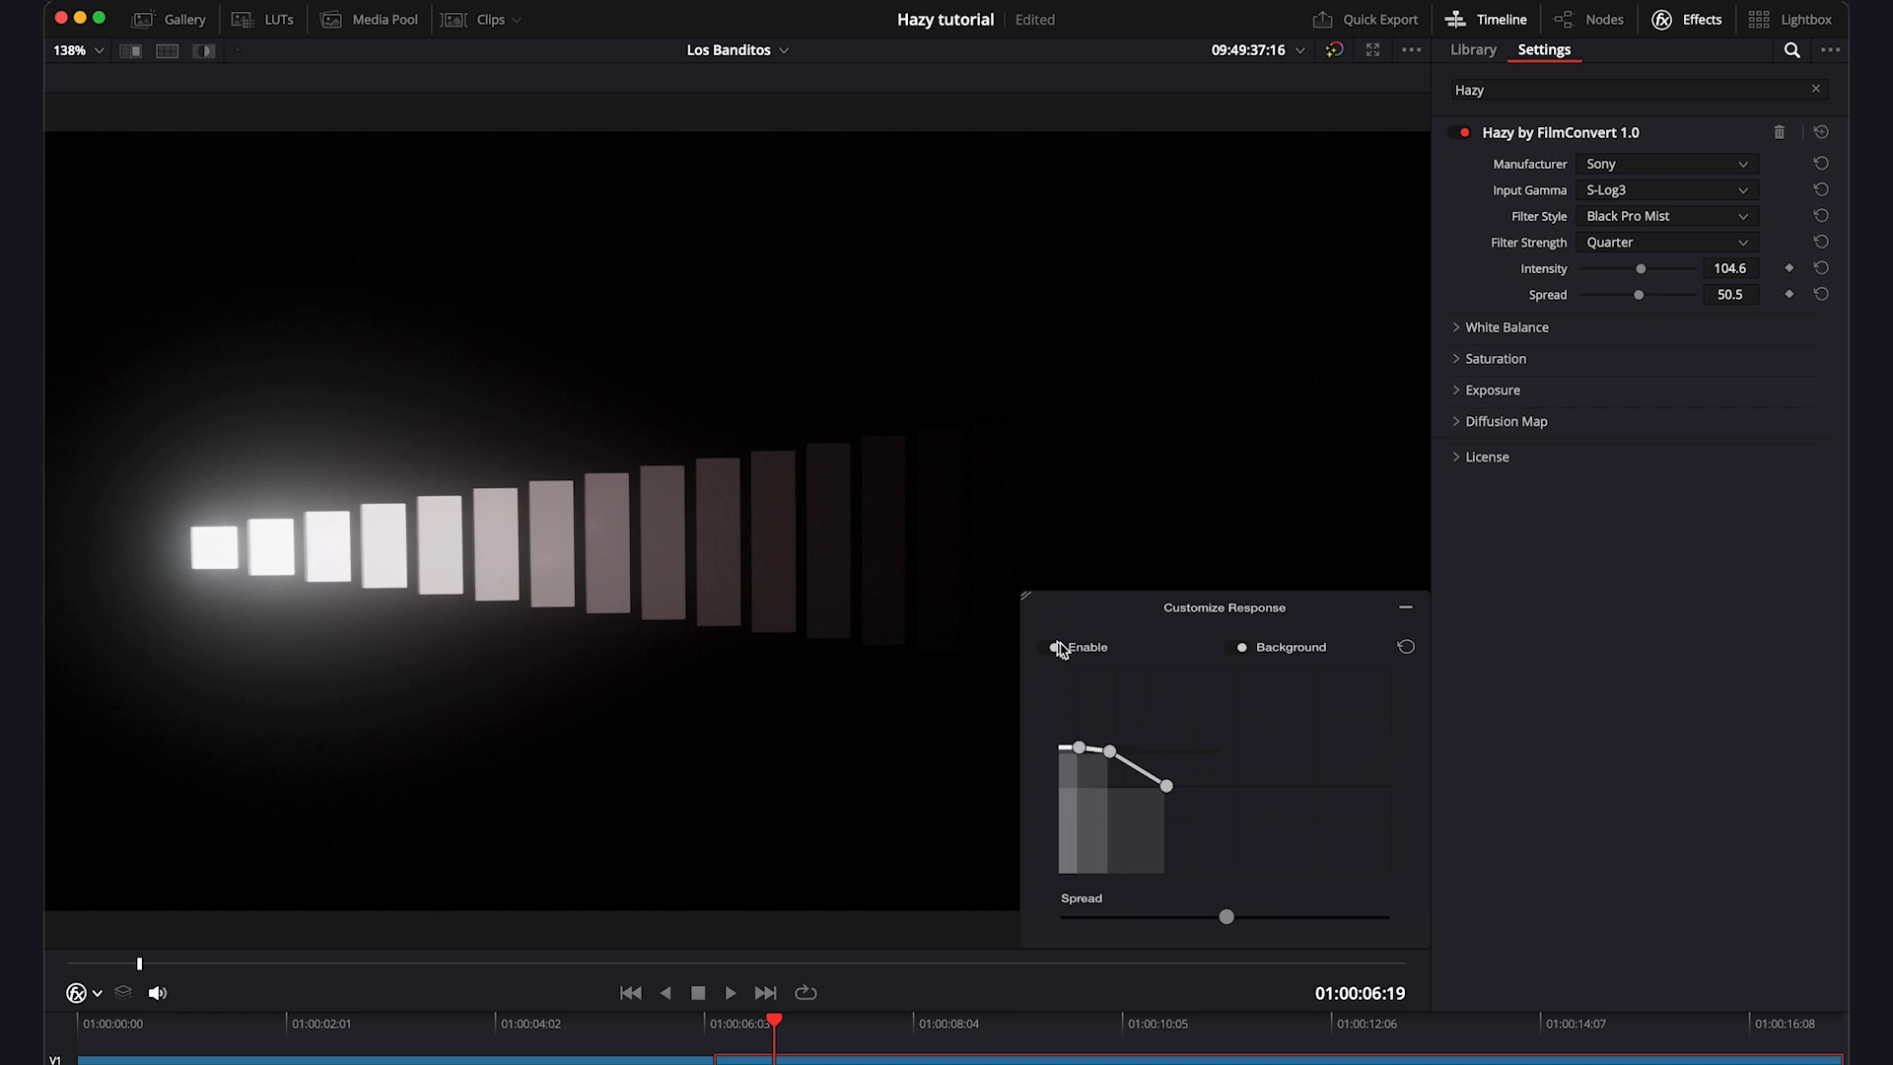
left_click_drag(1080, 748, 1064, 677)
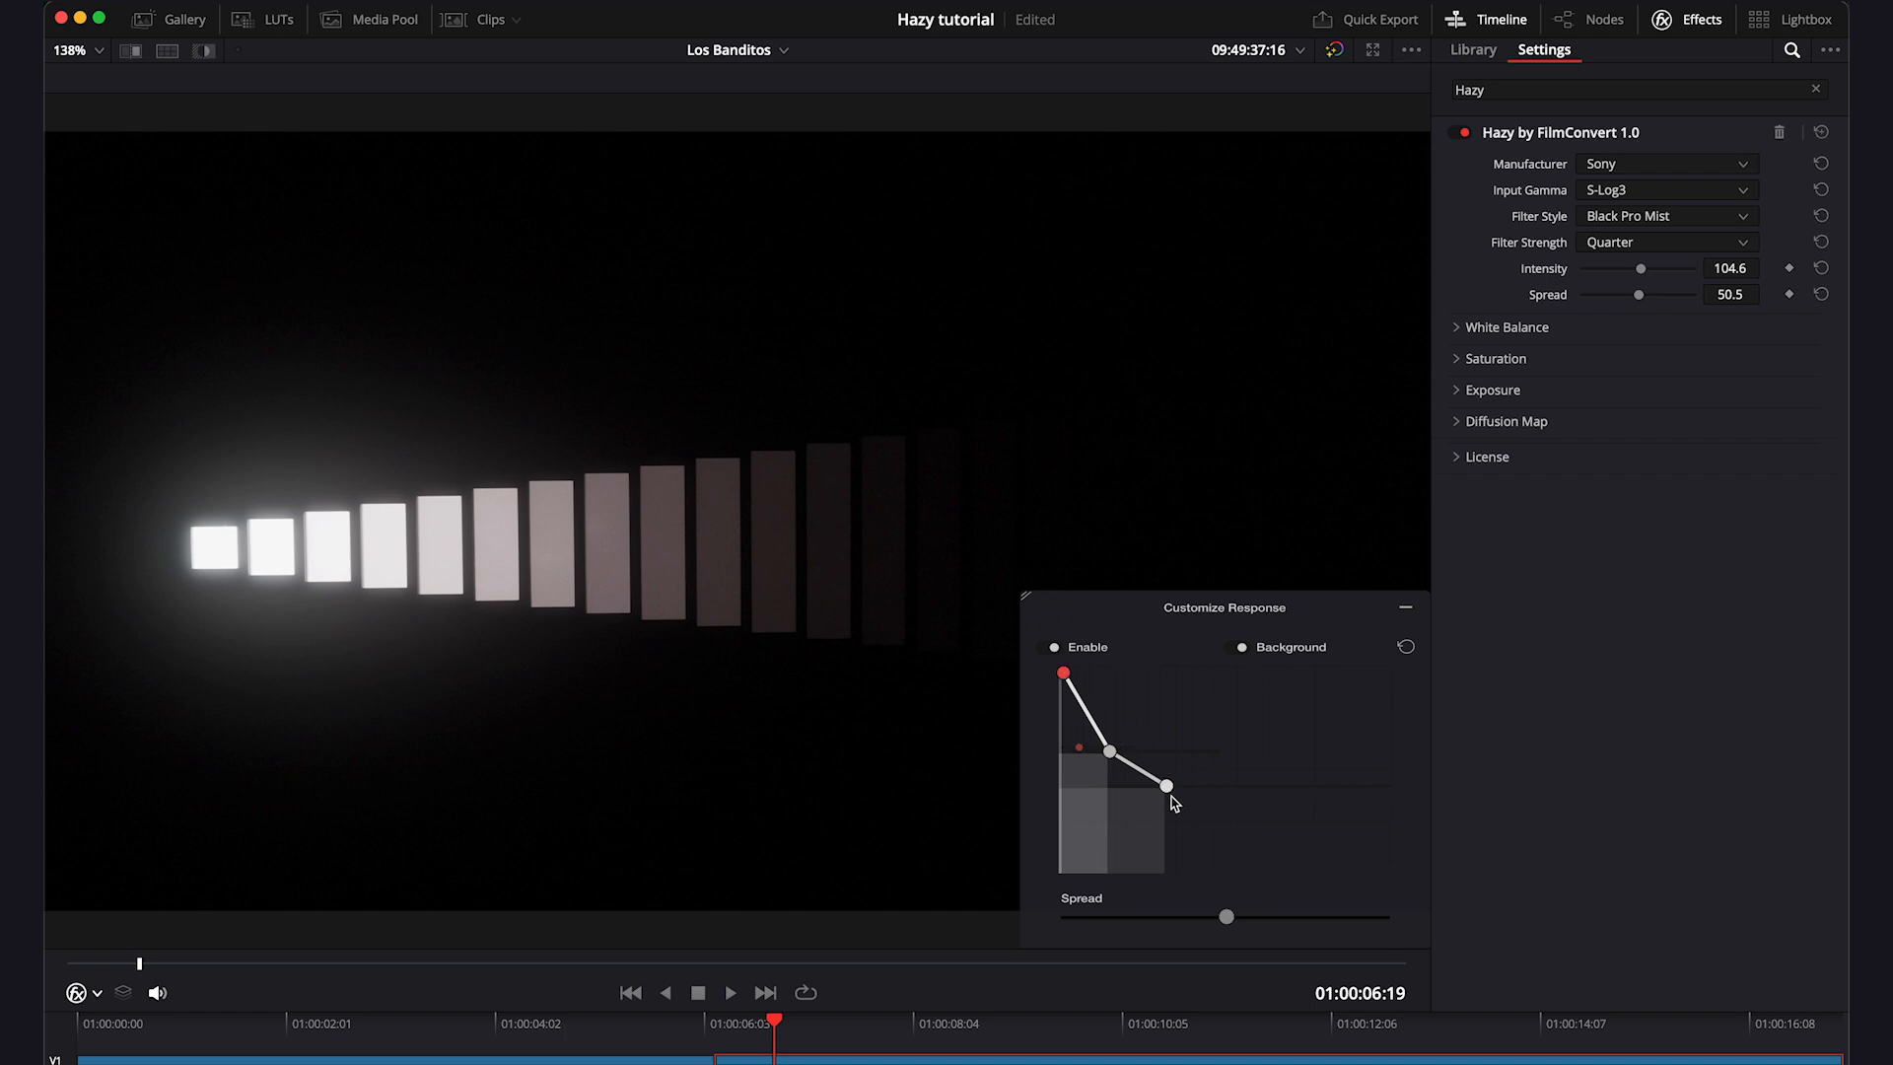
mouse_move(1167, 787)
left_mouse_down()
mouse_move(1484, 785)
mouse_move(1026, 786)
mouse_move(1180, 788)
mouse_move(1188, 693)
mouse_move(1187, 874)
mouse_move(1182, 792)
left_mouse_up()
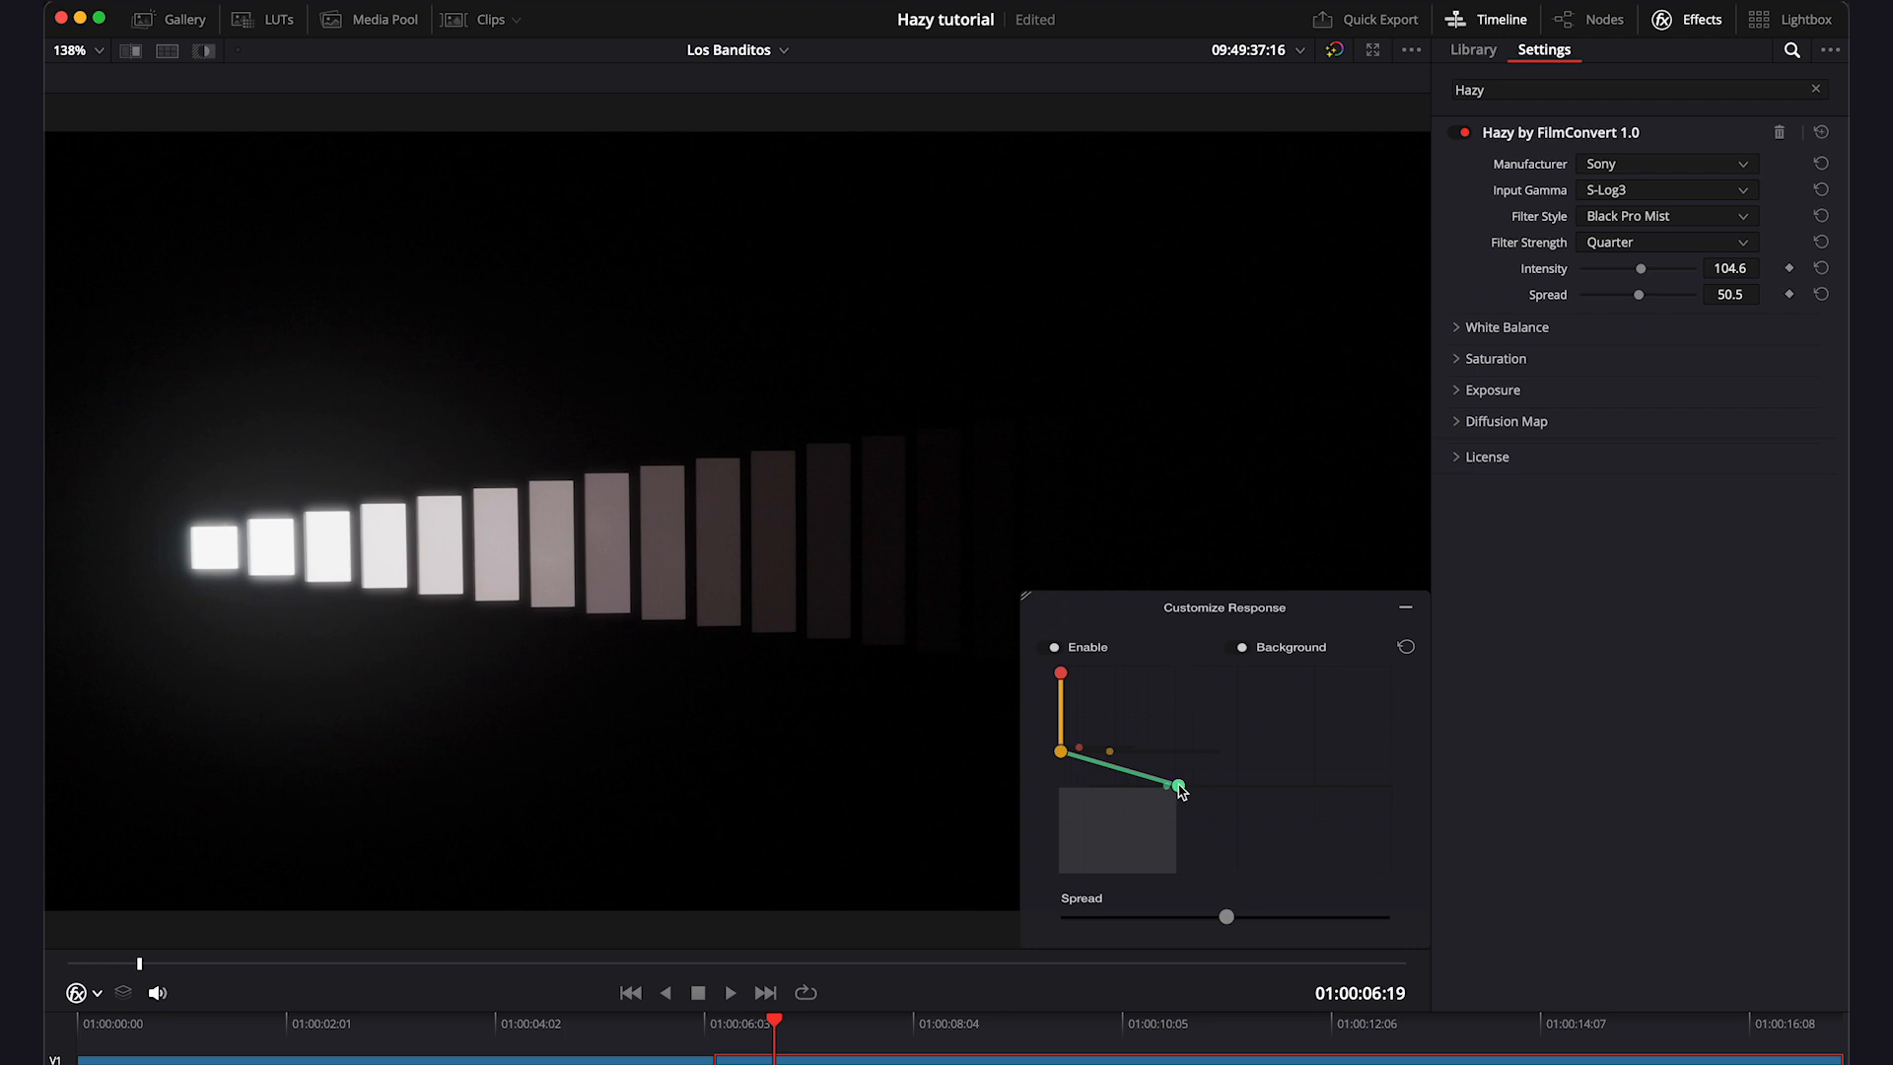
left_click_drag(1061, 754, 1108, 766)
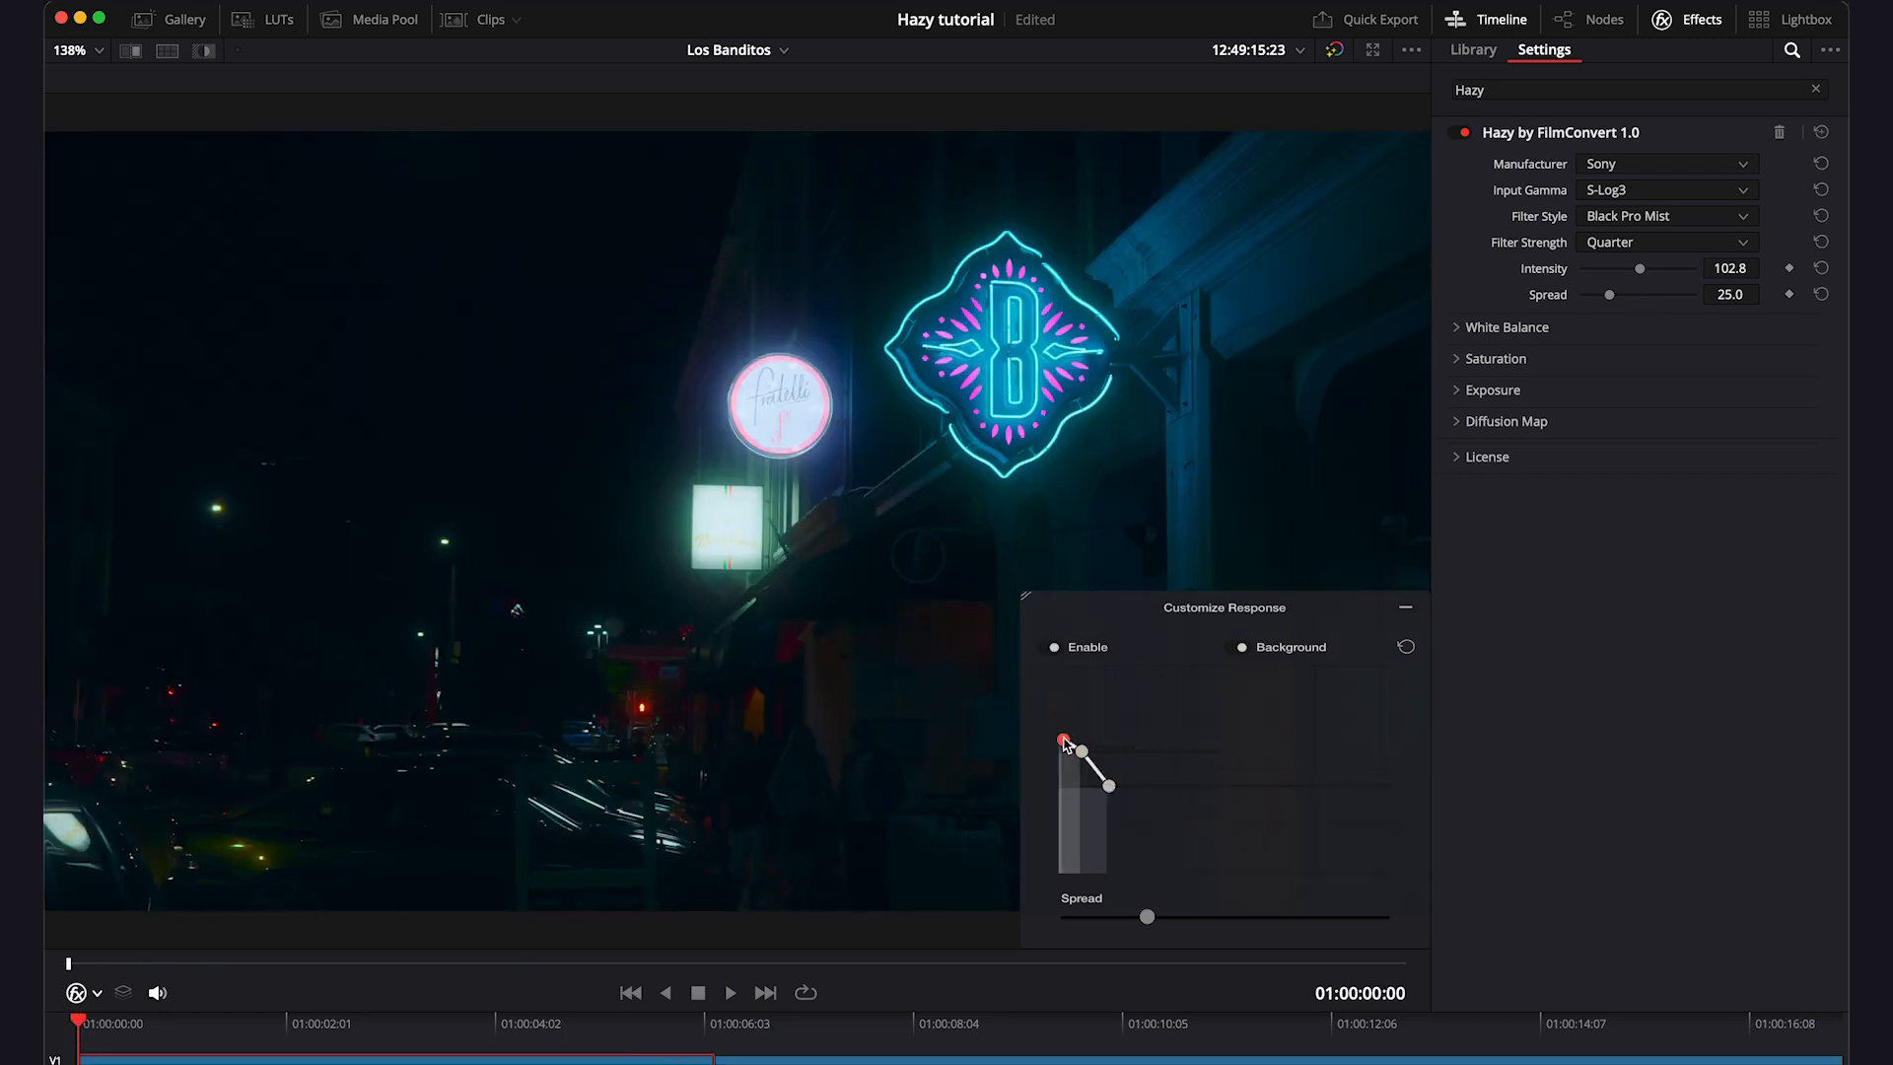
Step: On the neon sign clip, raise the response curve's first point, pull its last point inward and minimize the Customize Response overlay
left_click_drag(1062, 740, 1062, 681)
left_click_drag(1109, 786, 1072, 763)
left_click(1406, 608)
Step: Enable the White Balance adjustment for the diffusion and set its temperature to -10.1
left_click(1458, 328)
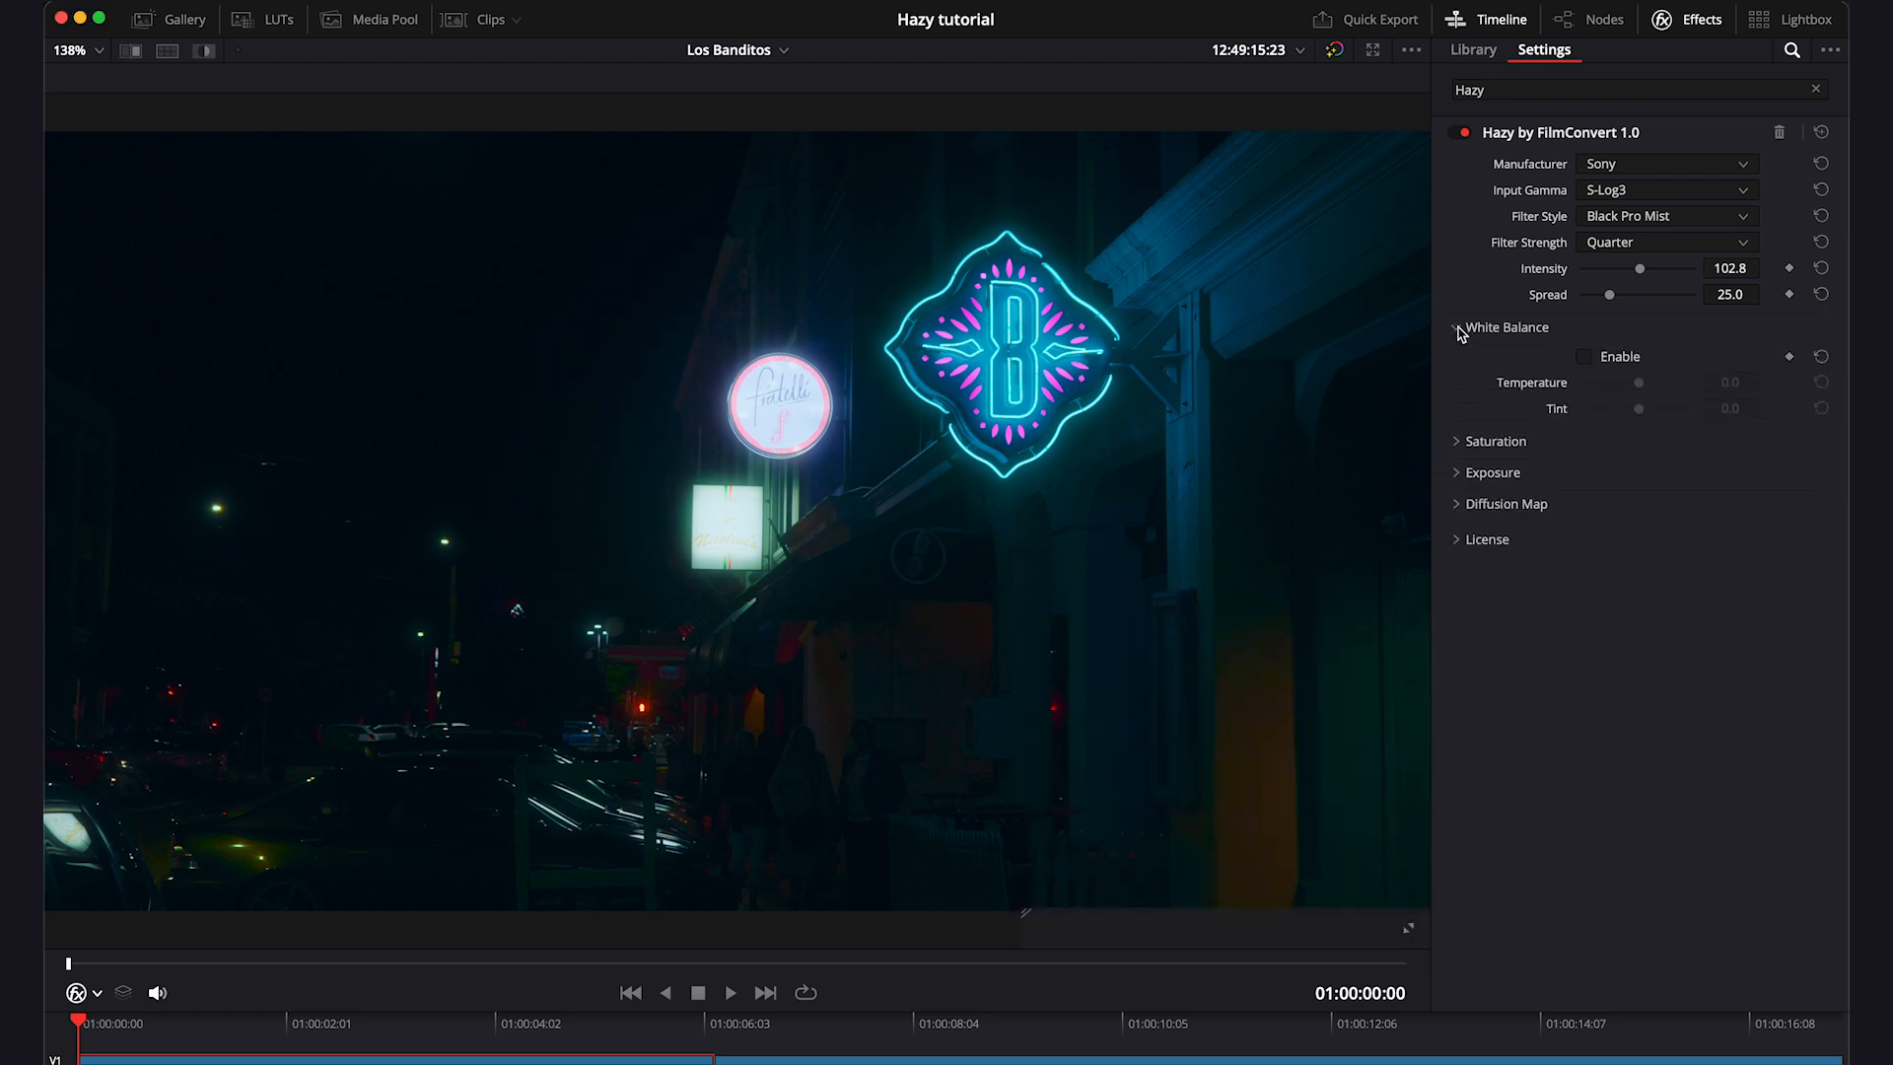
mouse_move(1644, 393)
left_mouse_down()
mouse_move(1676, 388)
mouse_move(1585, 390)
mouse_move(1701, 415)
mouse_move(1584, 415)
mouse_move(1638, 414)
left_mouse_up()
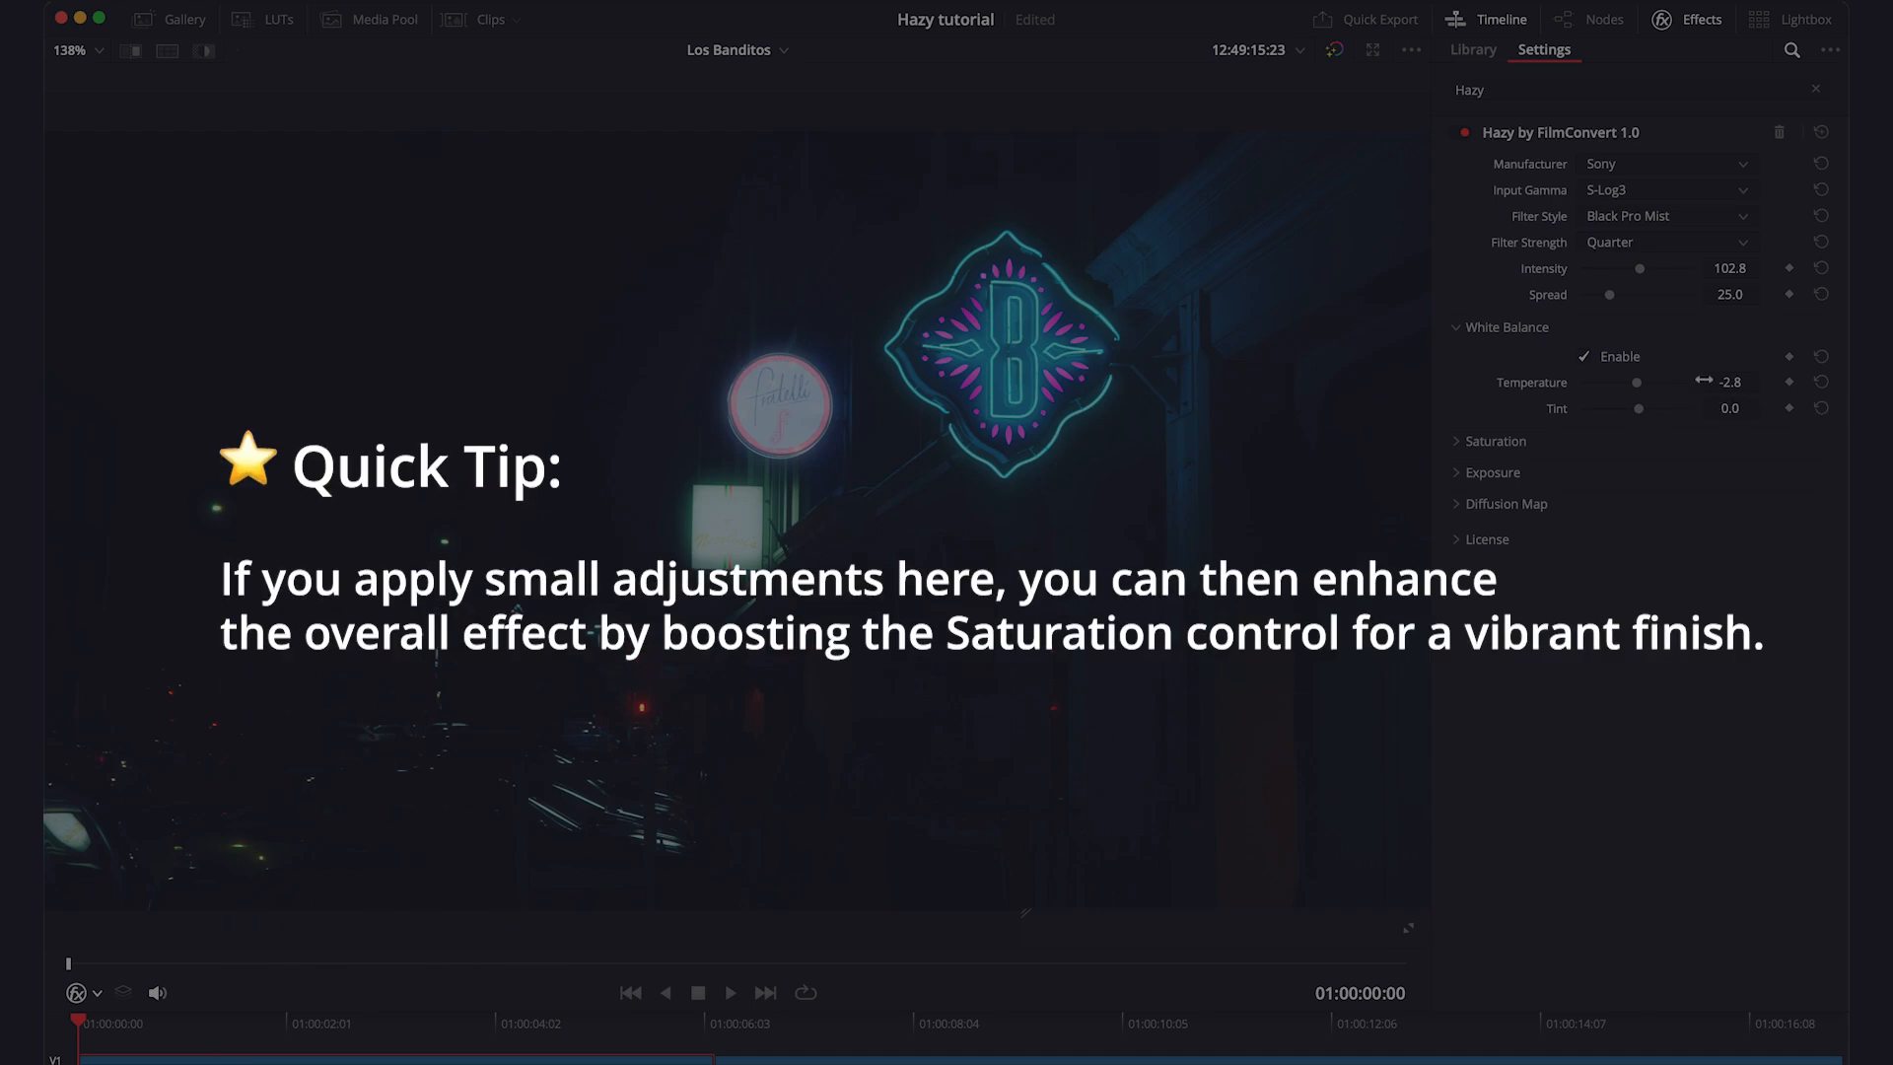
left_click_drag(1635, 383, 1630, 382)
Step: Enable the Saturation adjustment with saturation 2.018, color averaging 50.5 and qualify 75.3
left_click(1459, 445)
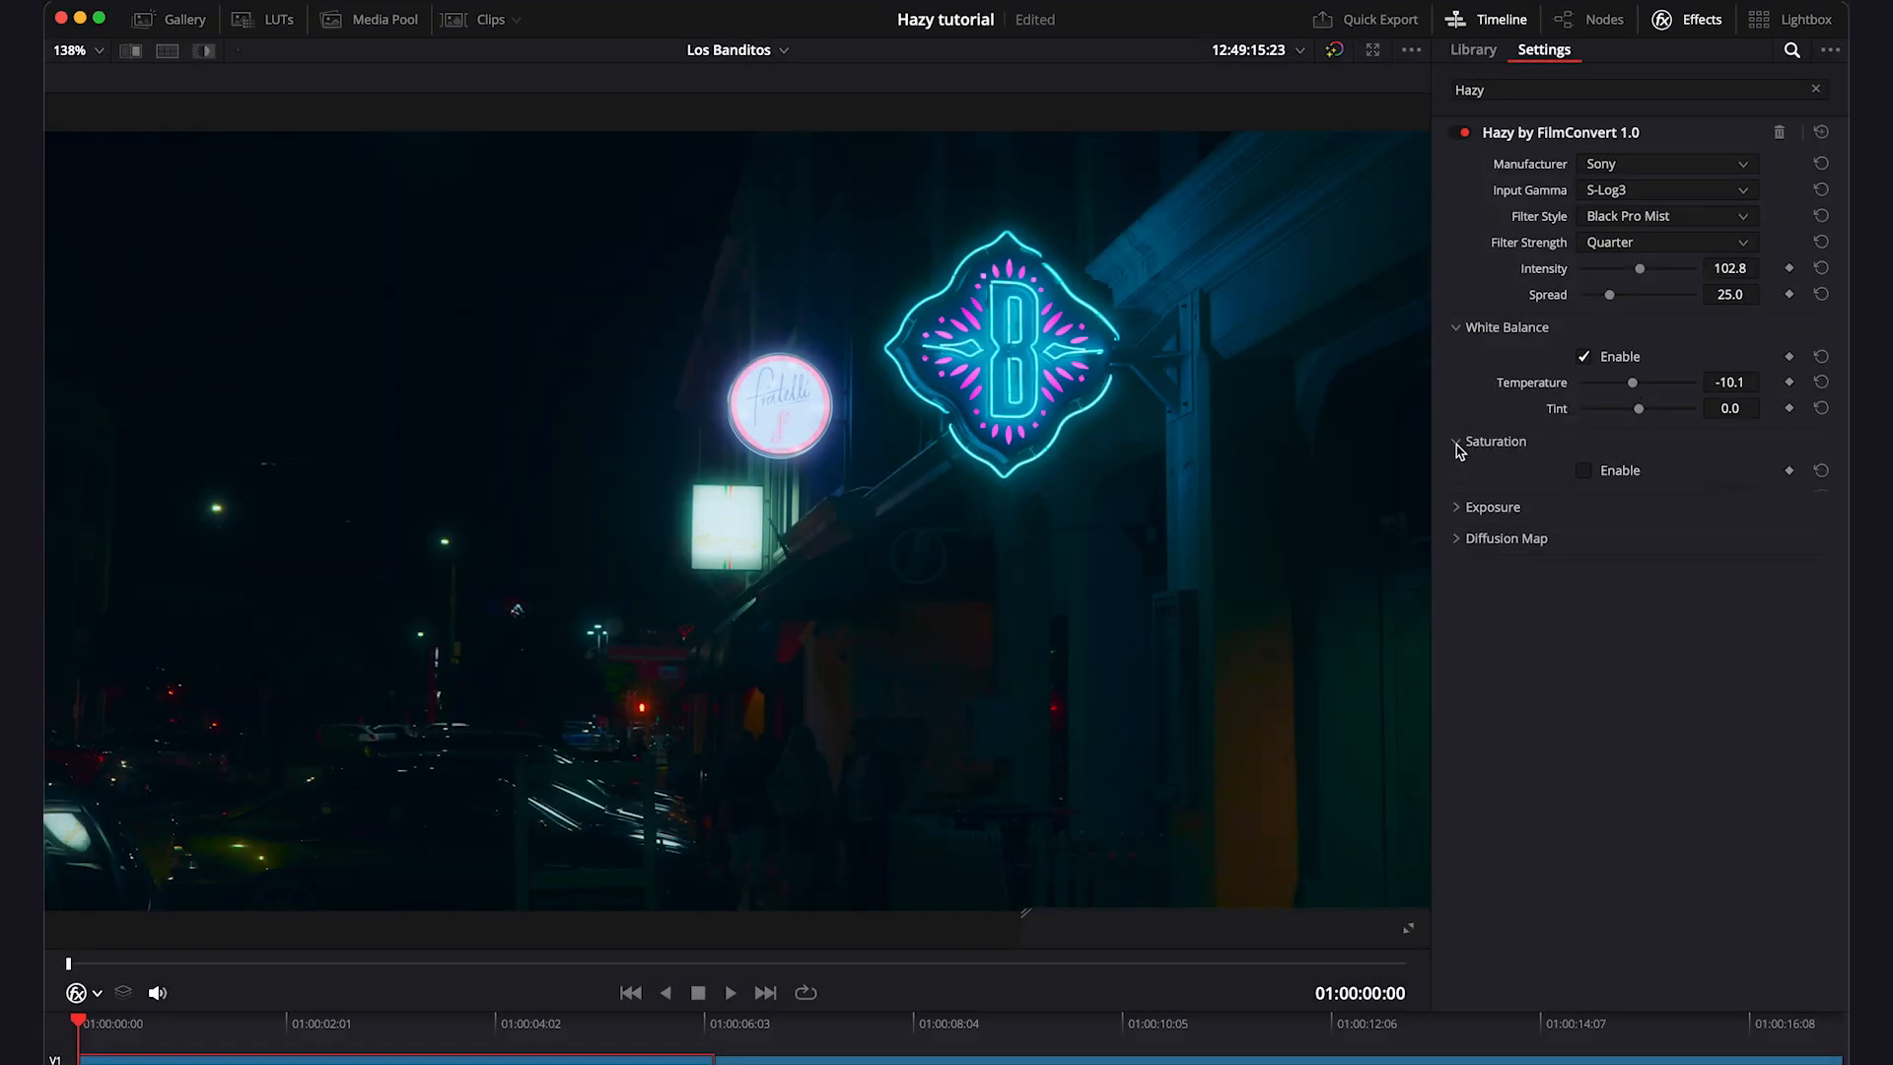
left_click(1585, 471)
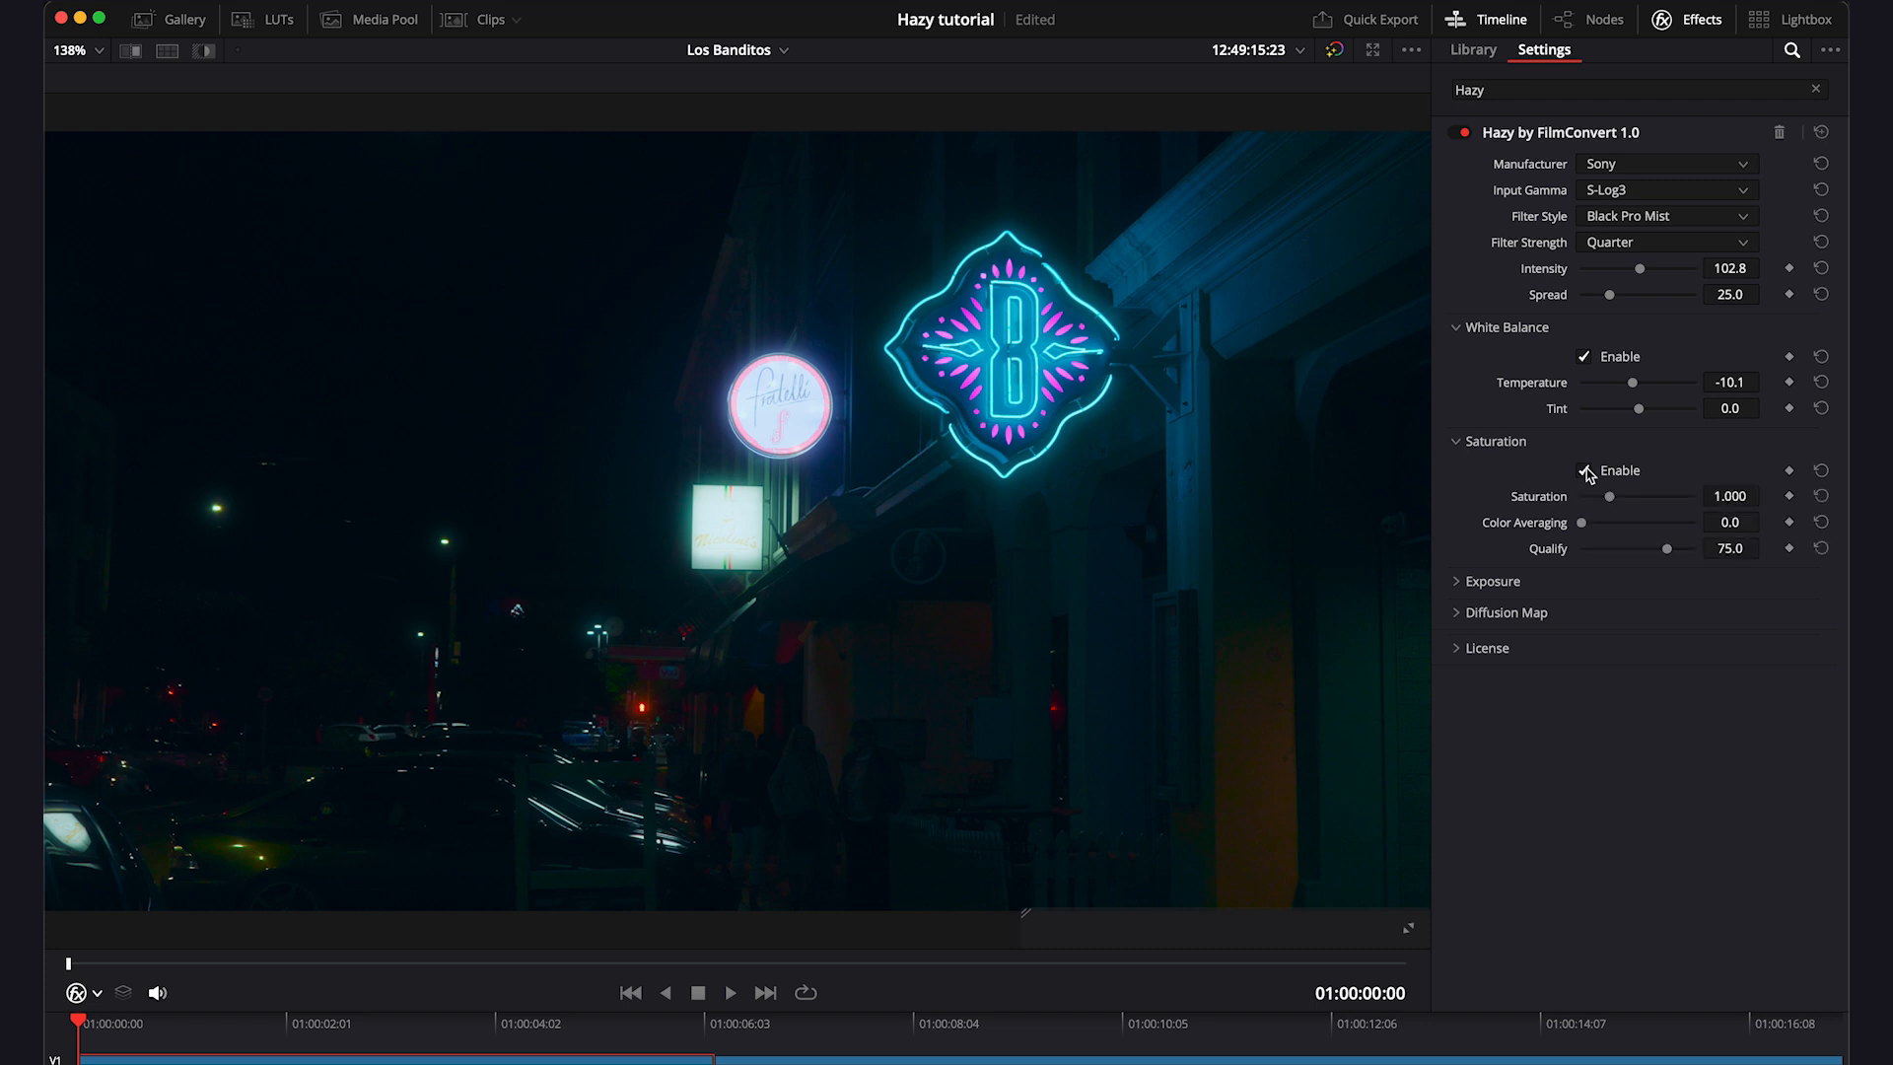
mouse_move(1610, 498)
left_mouse_down()
mouse_move(1725, 505)
mouse_move(1642, 506)
left_mouse_up()
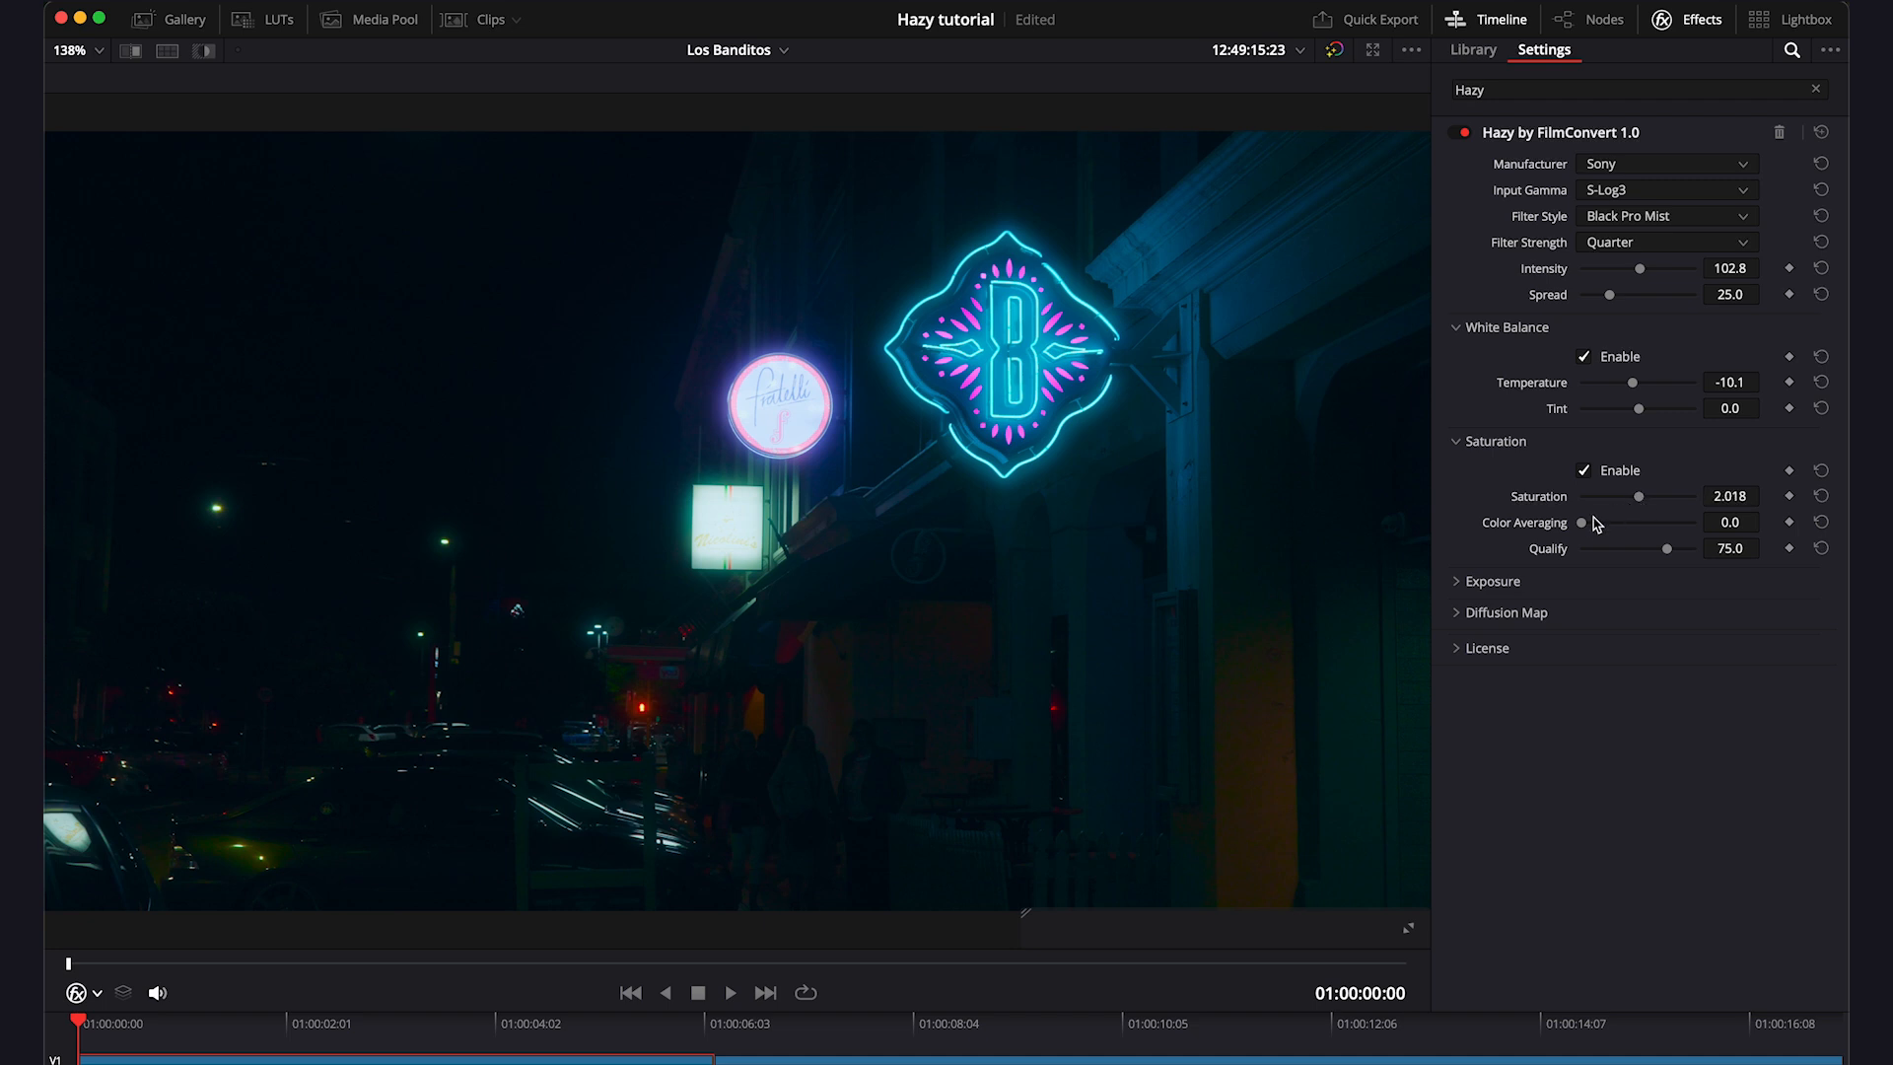
left_click_drag(1583, 525, 1641, 532)
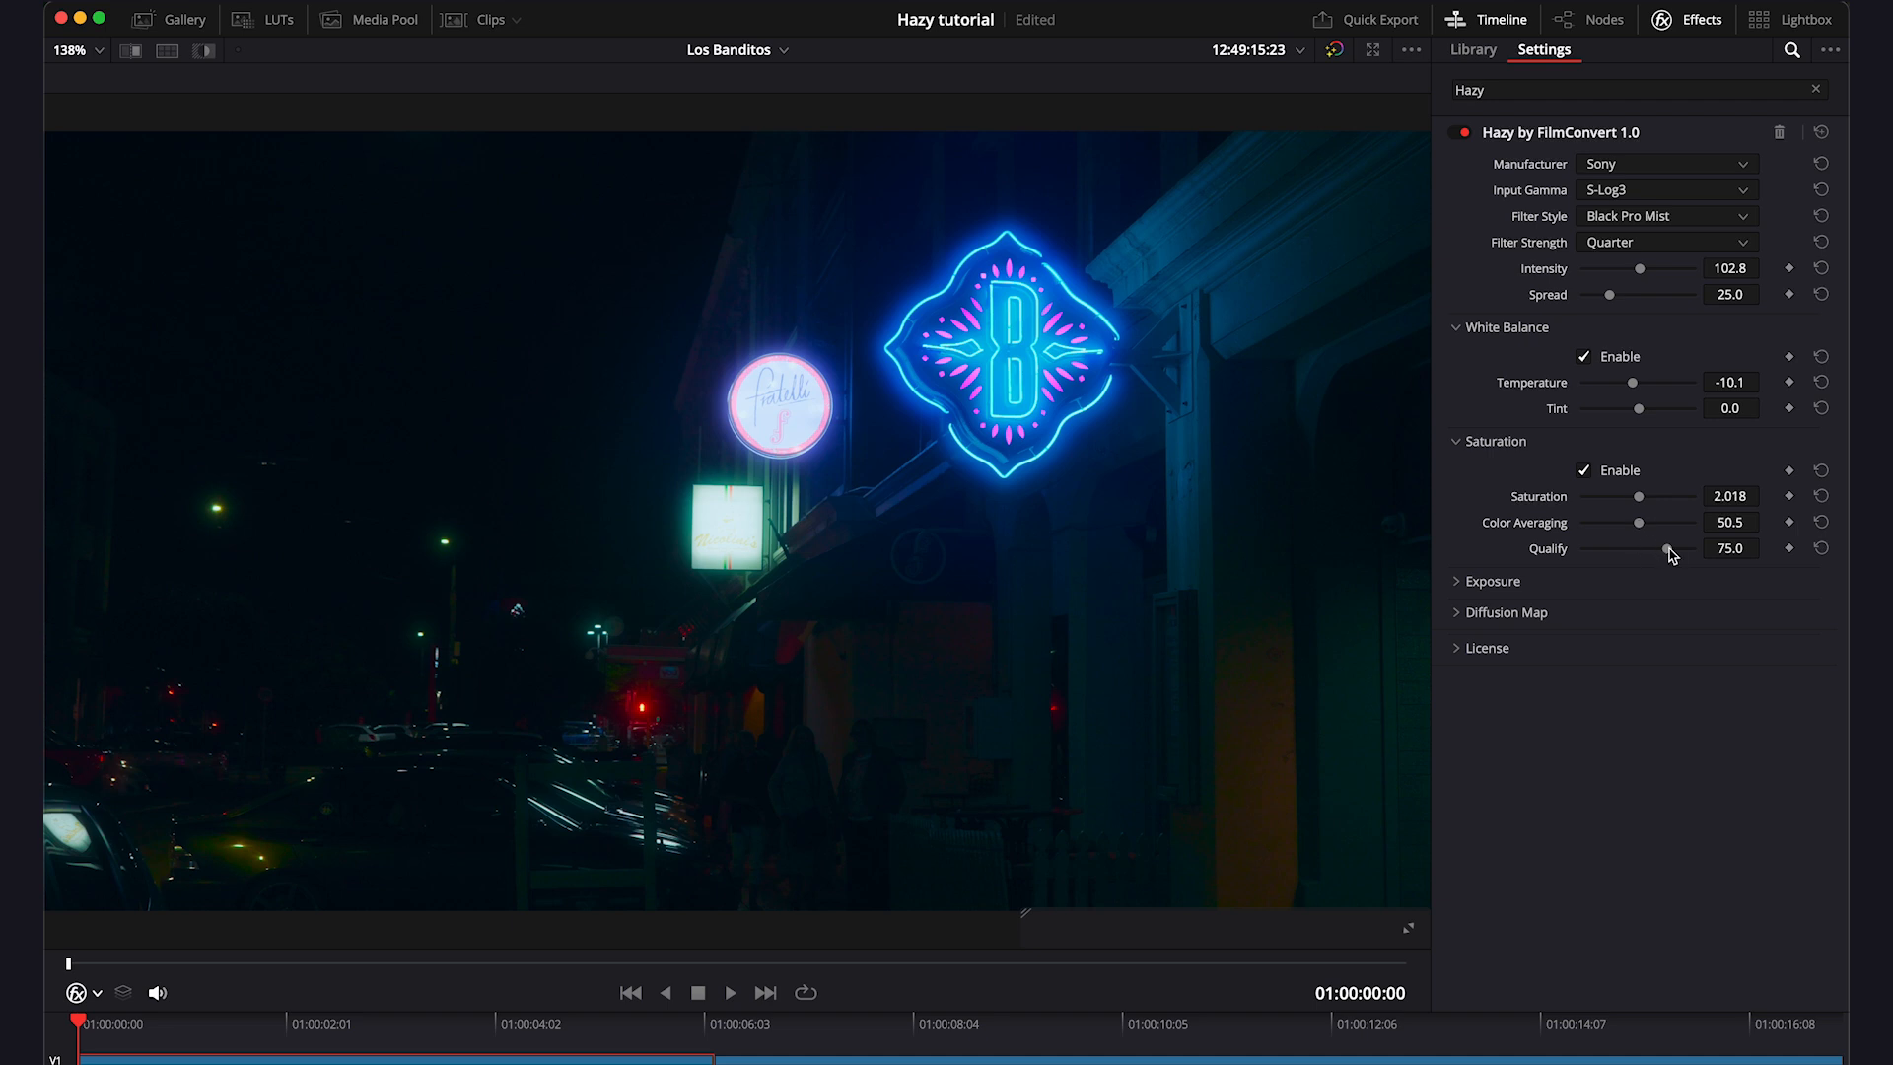
mouse_move(1672, 554)
left_mouse_down()
mouse_move(1698, 552)
mouse_move(1585, 553)
mouse_move(1701, 550)
mouse_move(1633, 546)
mouse_move(1667, 553)
left_mouse_up()
Step: Enable the Exposure adjustment, set exposure to 0.69 and blue to 0.05, and save the project
left_click(1458, 582)
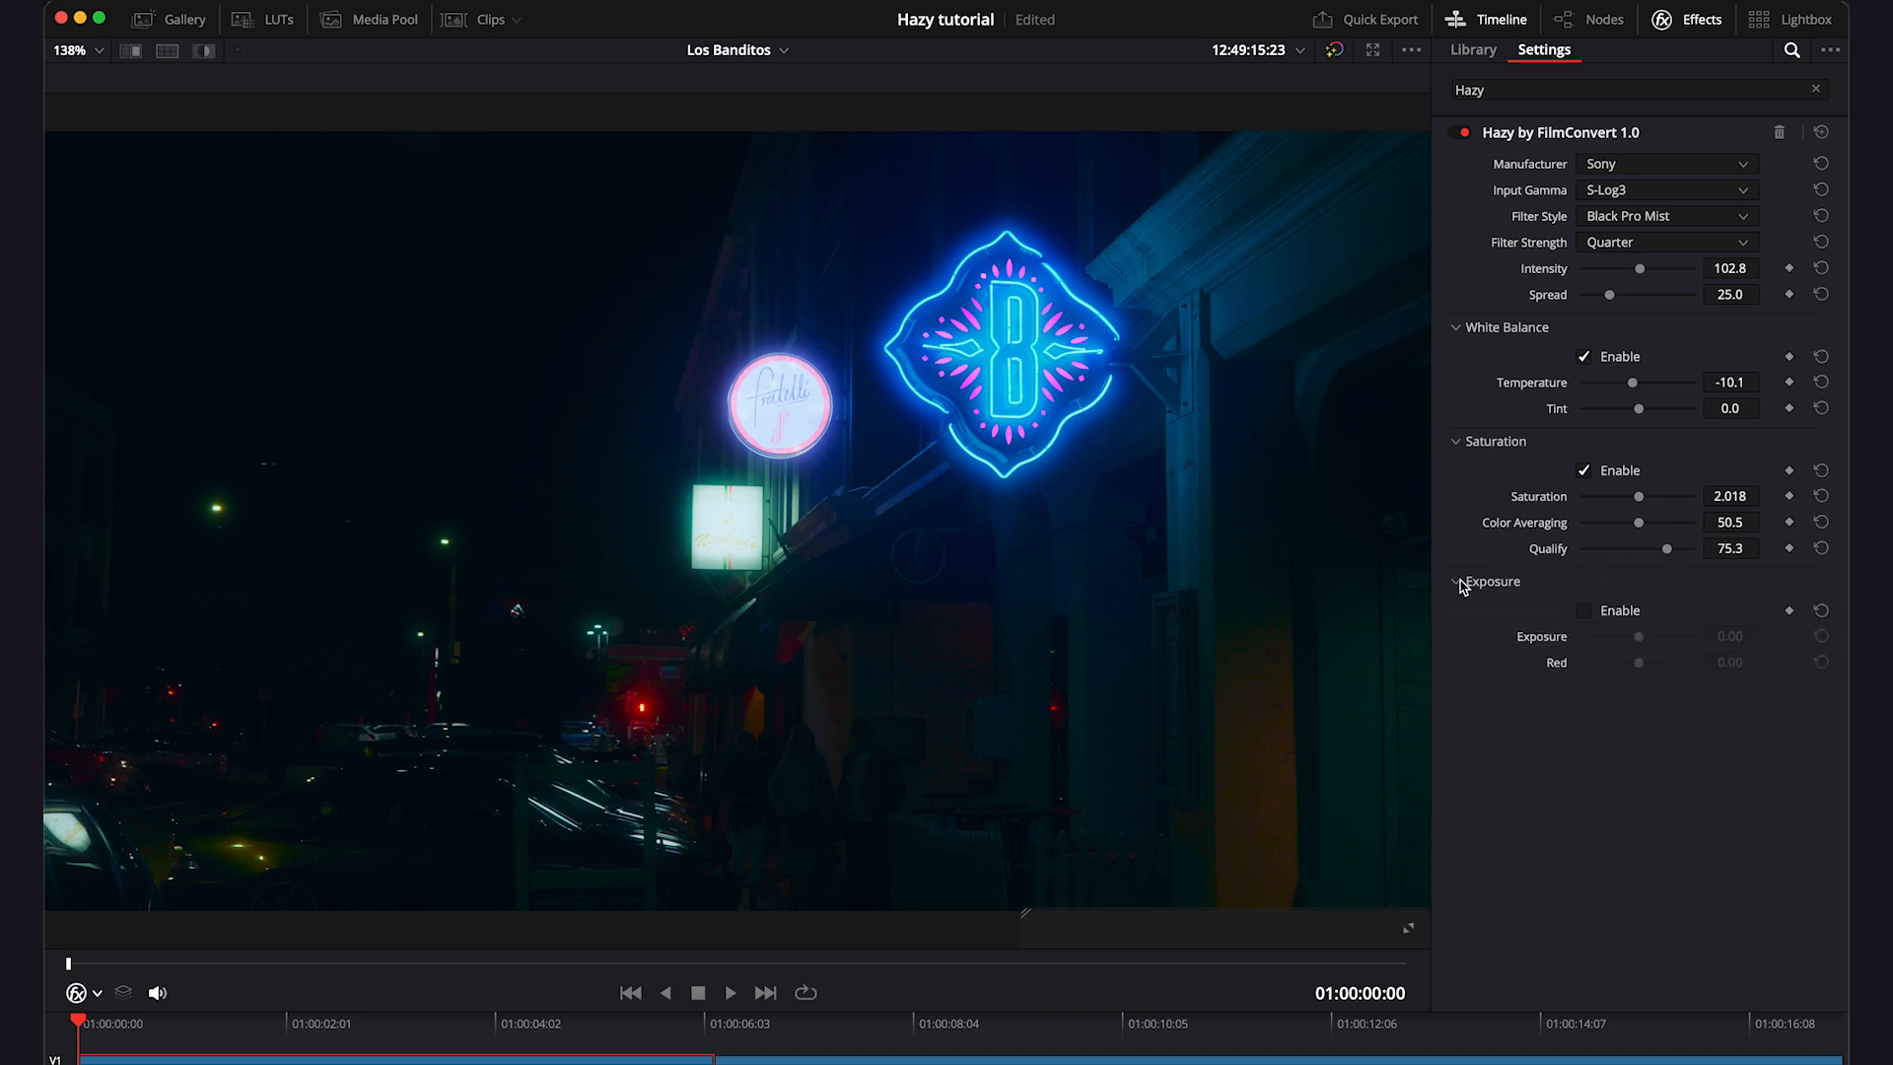
left_click(1583, 612)
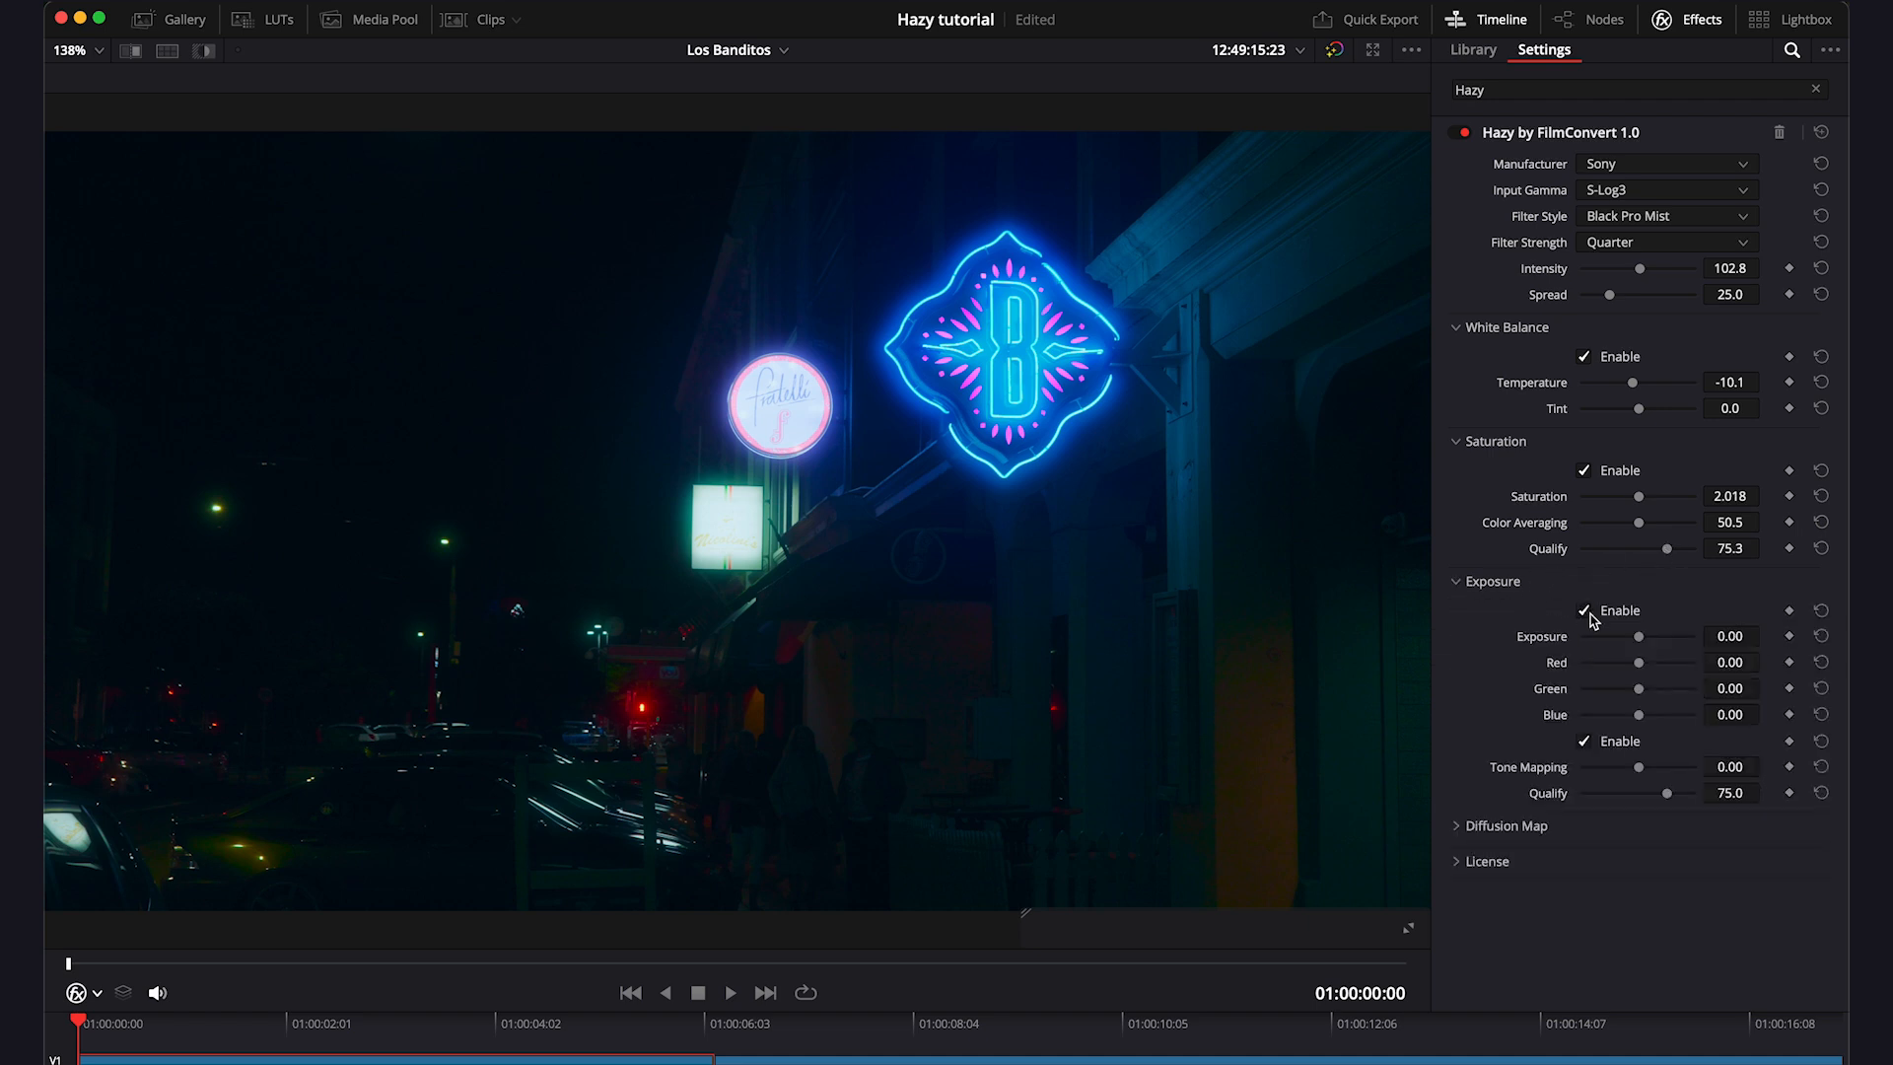
mouse_move(1642, 641)
left_mouse_down()
mouse_move(1696, 642)
mouse_move(1649, 638)
left_mouse_up()
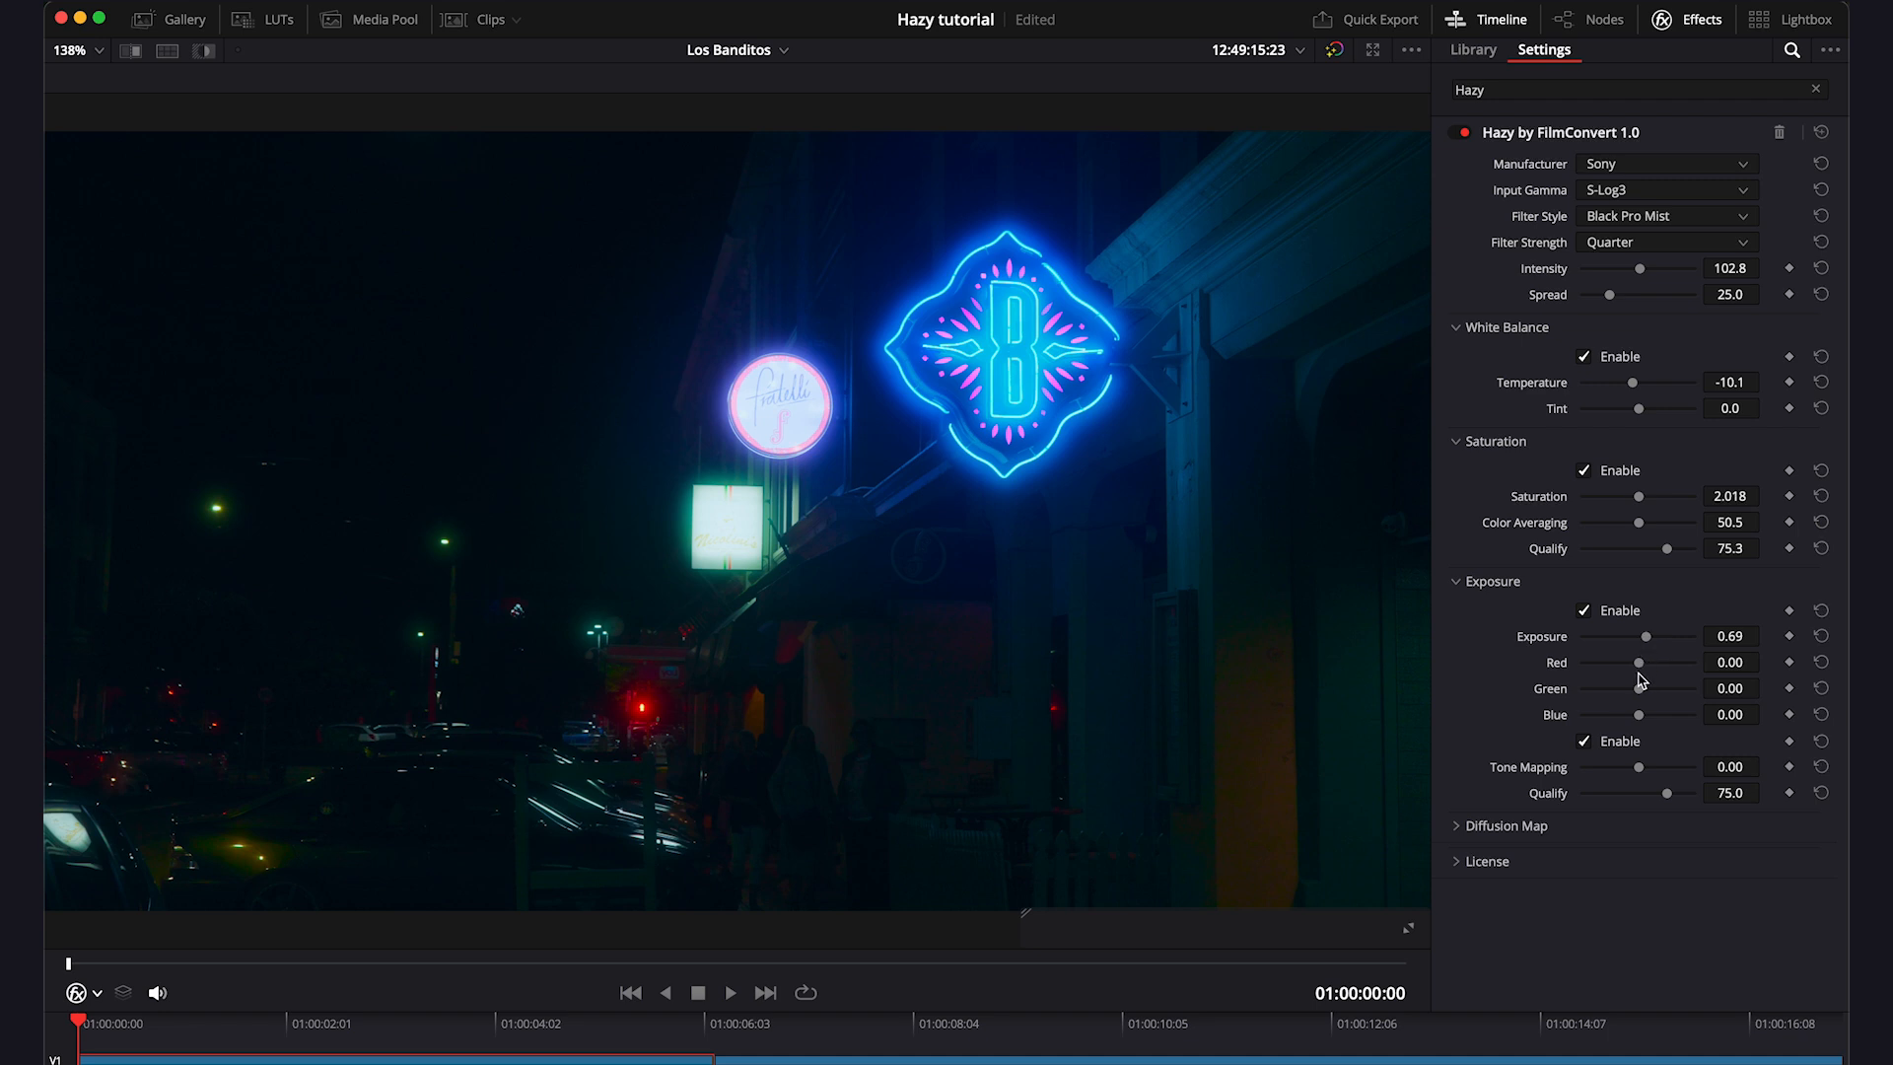
mouse_move(1643, 719)
left_mouse_down()
mouse_move(1672, 719)
mouse_move(1583, 722)
mouse_move(1641, 723)
left_mouse_up()
key("super+s")
Step: Set the tone mapping to -0.14, try an exposure qualify of 71.6 and reset qualify to its default
mouse_move(1640, 773)
left_mouse_down()
mouse_move(1566, 767)
mouse_move(1712, 768)
mouse_move(1638, 769)
left_mouse_up()
mouse_move(1670, 793)
left_mouse_down()
mouse_move(1572, 793)
mouse_move(1732, 790)
mouse_move(1571, 792)
mouse_move(1664, 796)
left_mouse_up()
left_click(1821, 792)
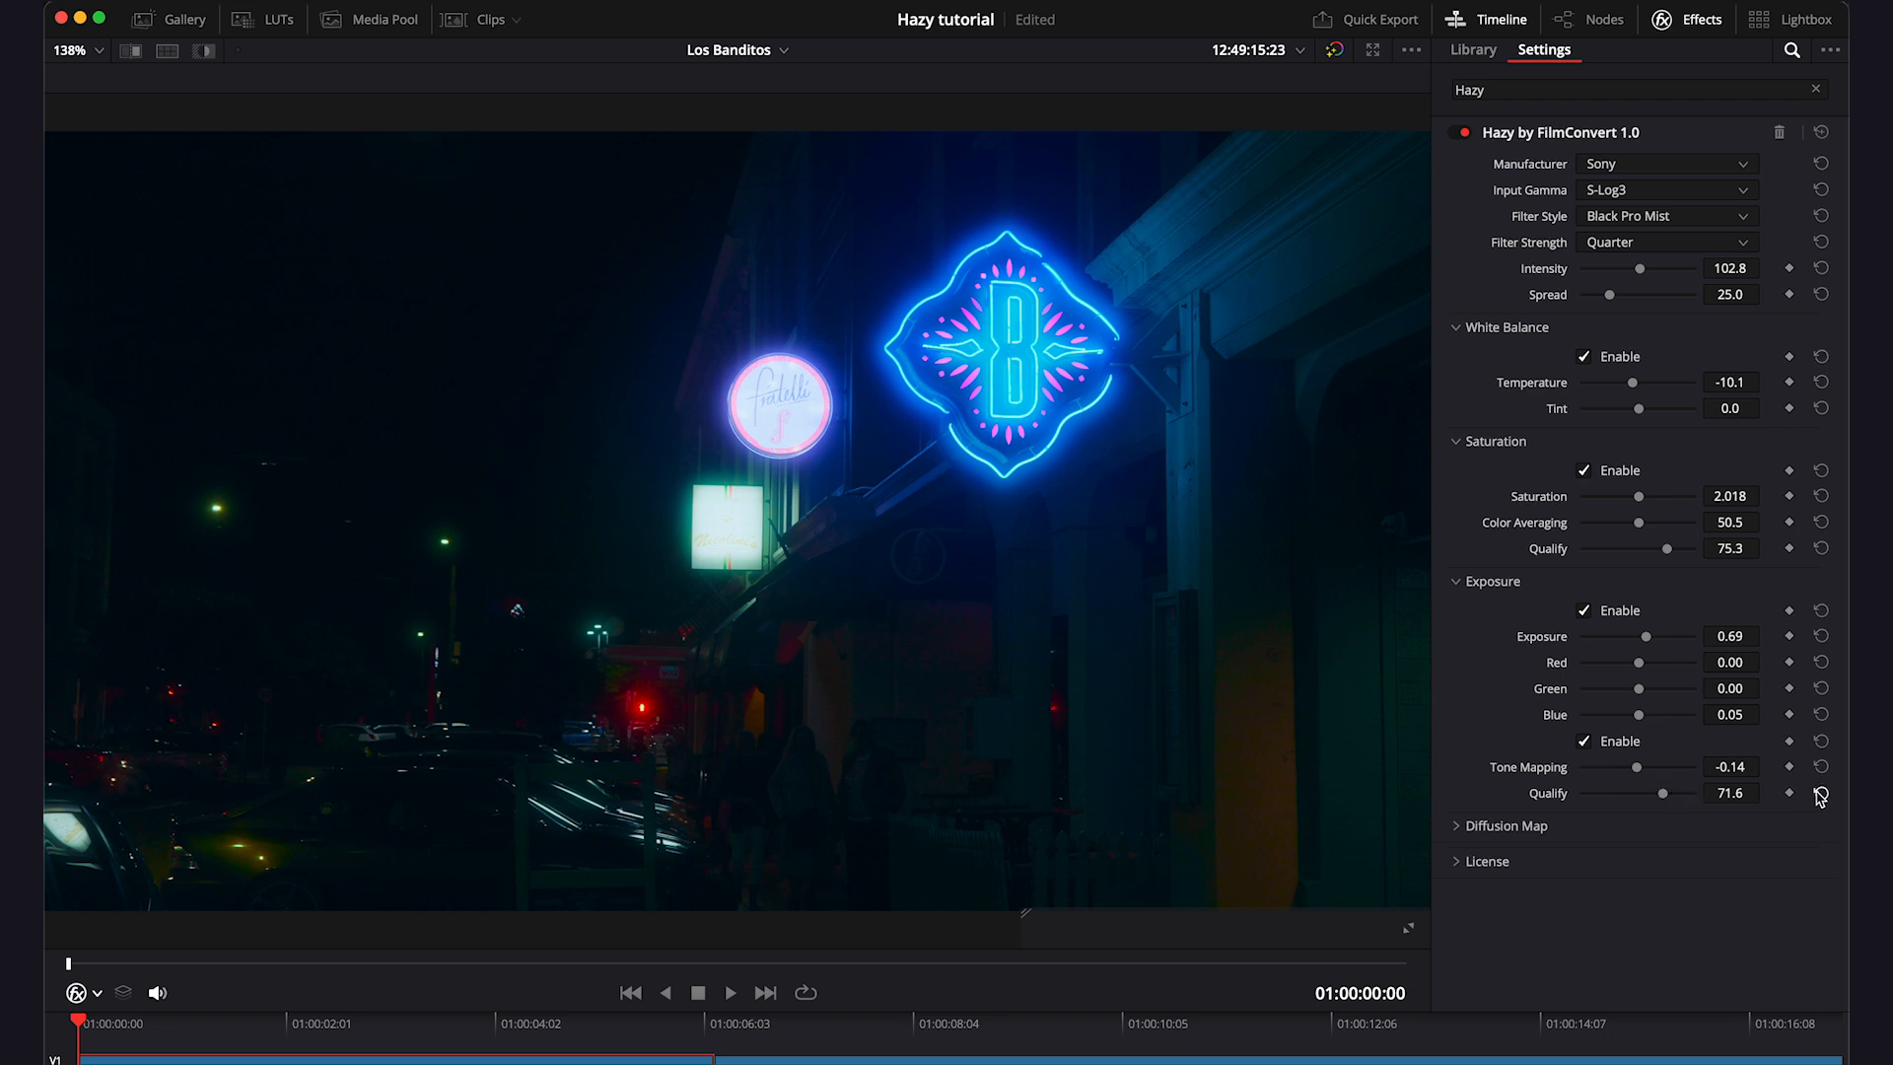
Step: Preview the Diffusion Map at an adjusted intensity on the neon sign clip and turn the map off
left_click(1459, 828)
left_click(1583, 856)
mouse_move(1641, 883)
left_mouse_down()
mouse_move(1717, 885)
mouse_move(1521, 883)
mouse_move(1679, 883)
mouse_move(1631, 885)
left_mouse_up()
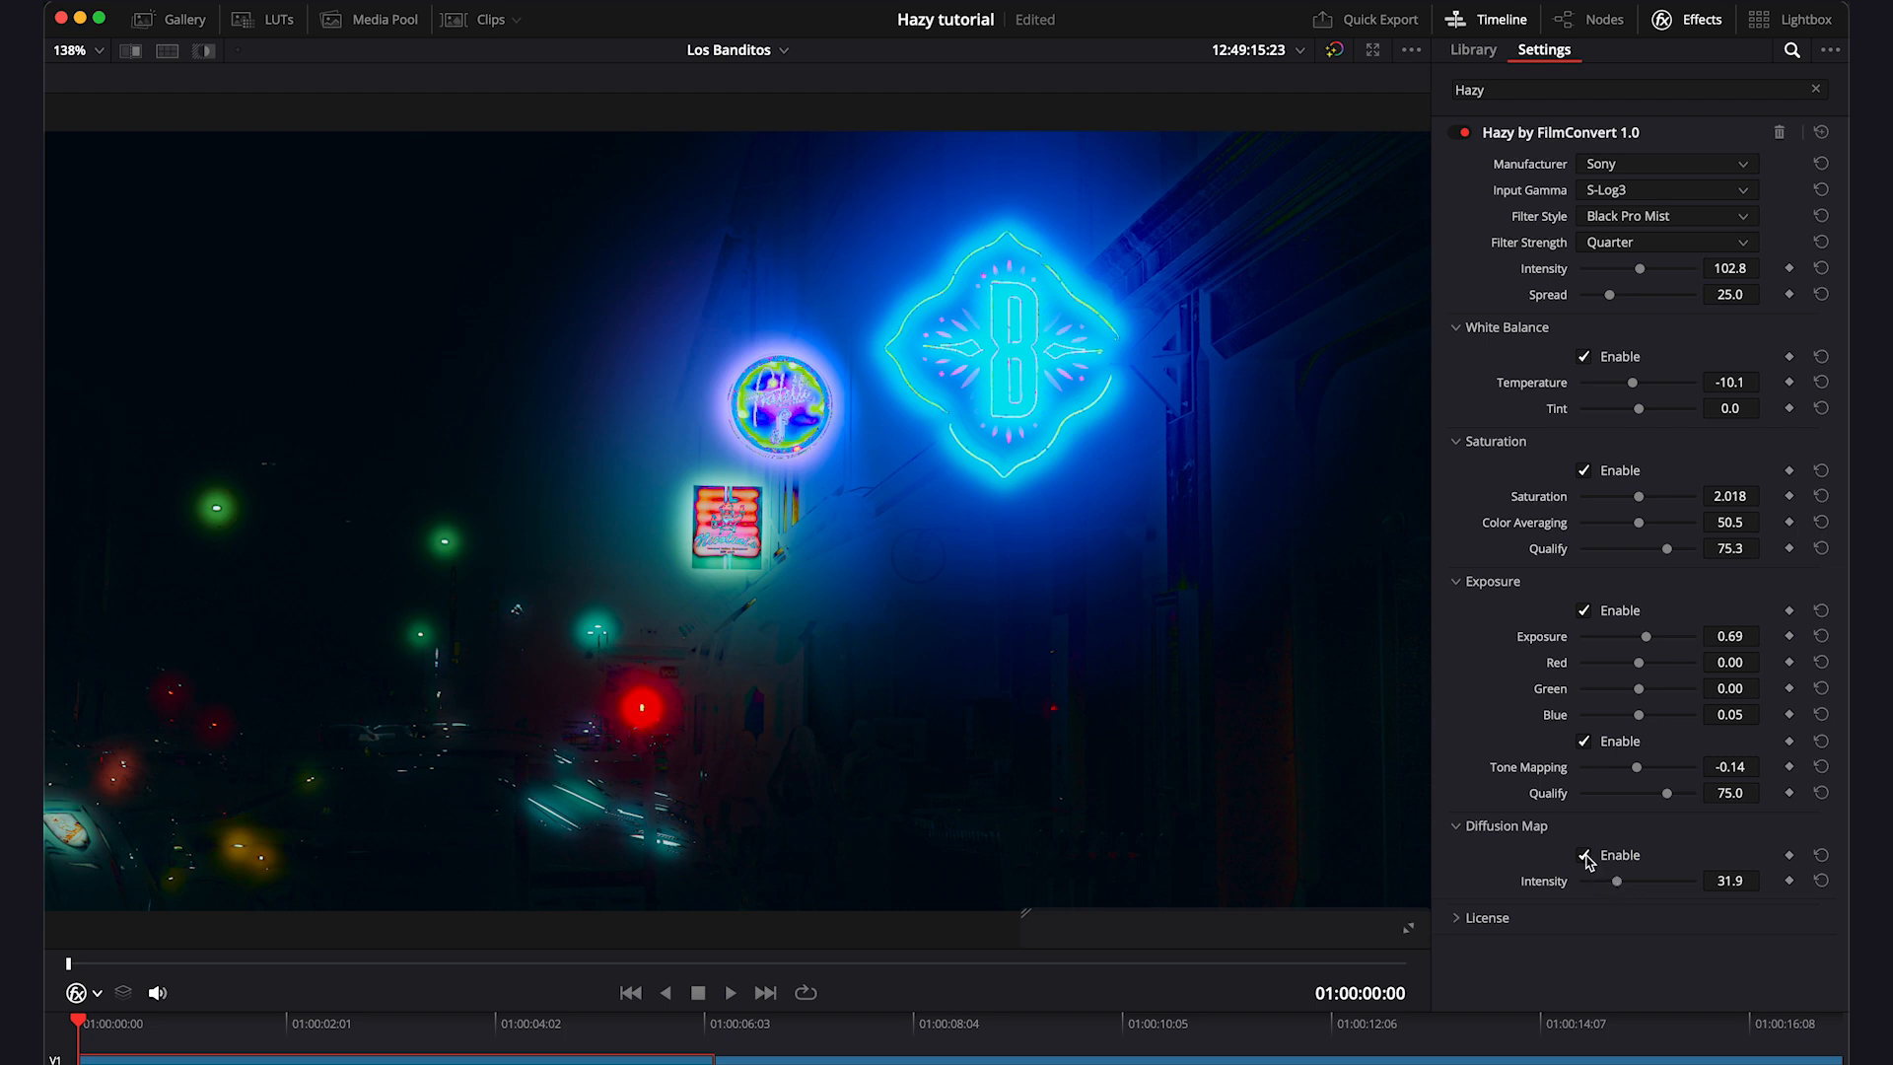
left_click(1584, 855)
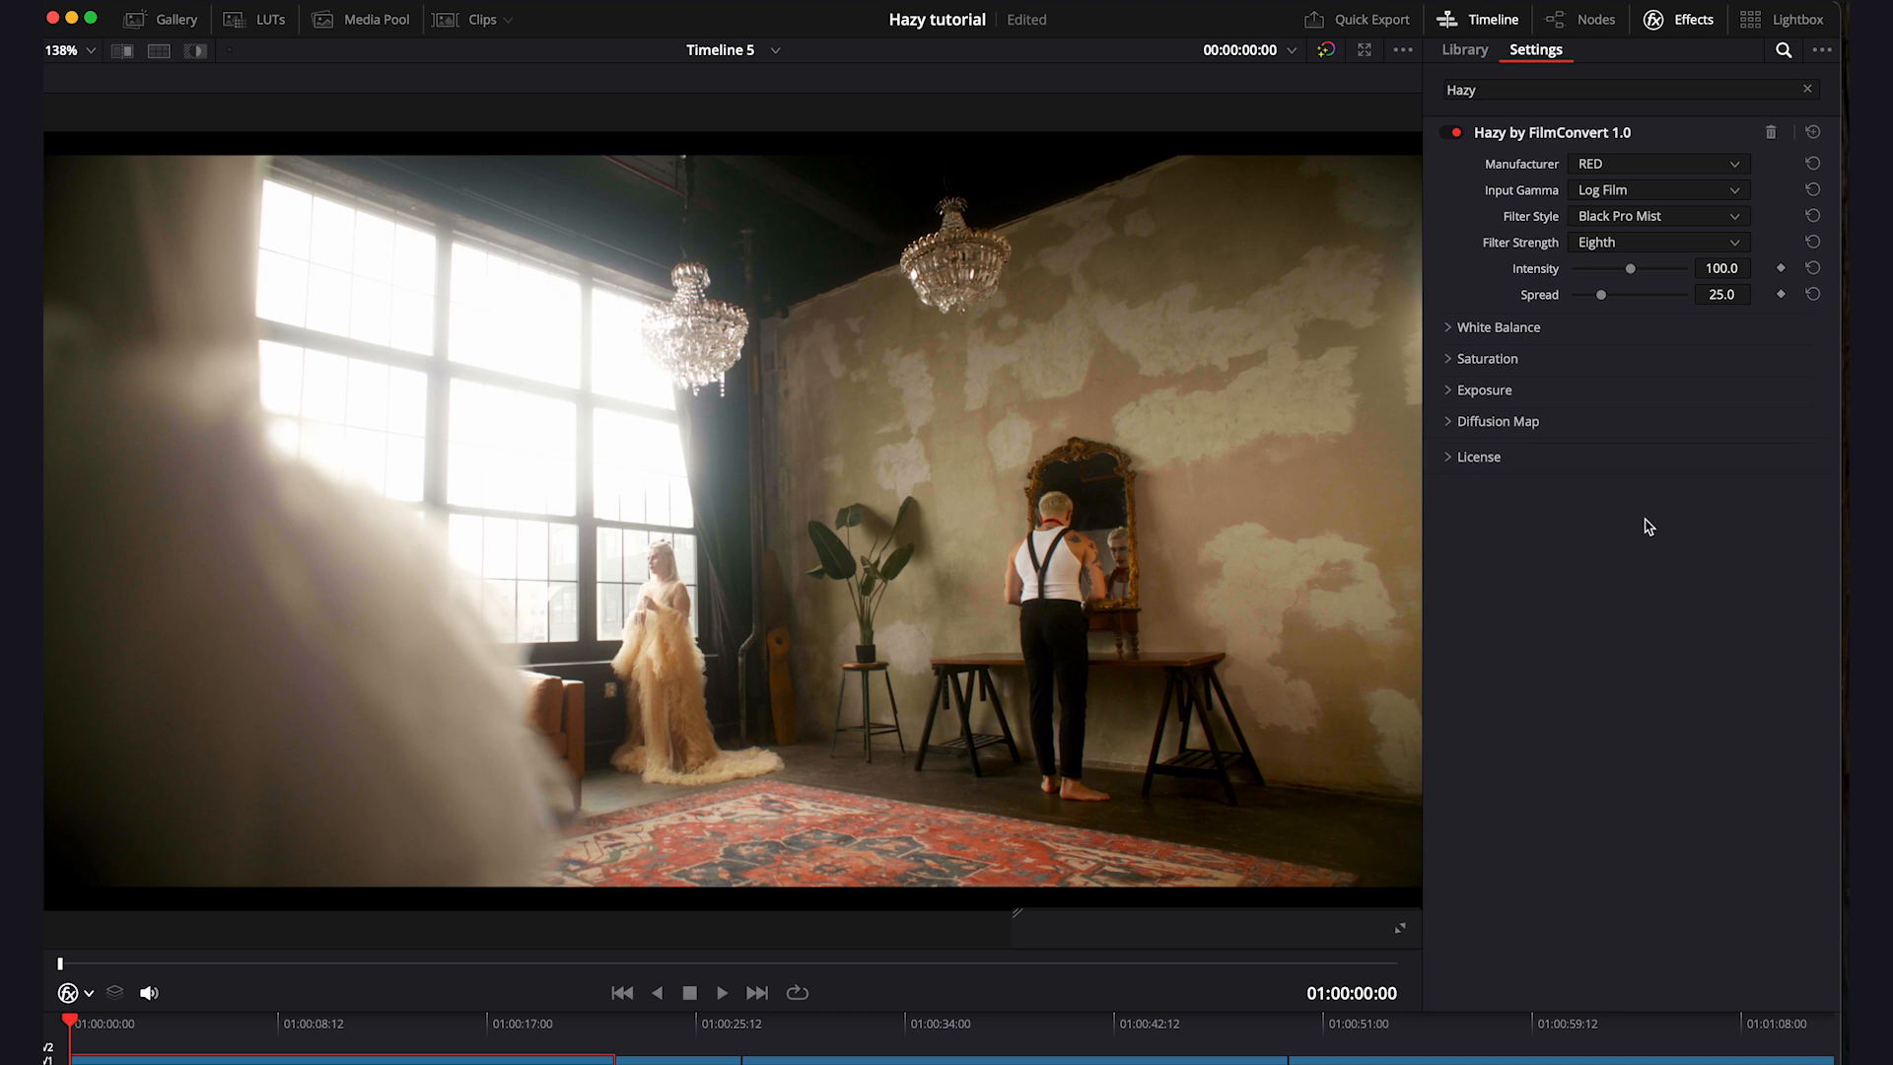
Step: On the interior window clip, set the filter style to Bloom, the strength to 5% and the spread to 10.1
left_click(1679, 219)
left_click(1672, 262)
left_click(1659, 247)
left_click(1650, 277)
left_click_drag(1594, 302, 1589, 303)
Step: Enable the Exposure adjustment on the interior clip and set the exposure to 1.61
left_click(1449, 390)
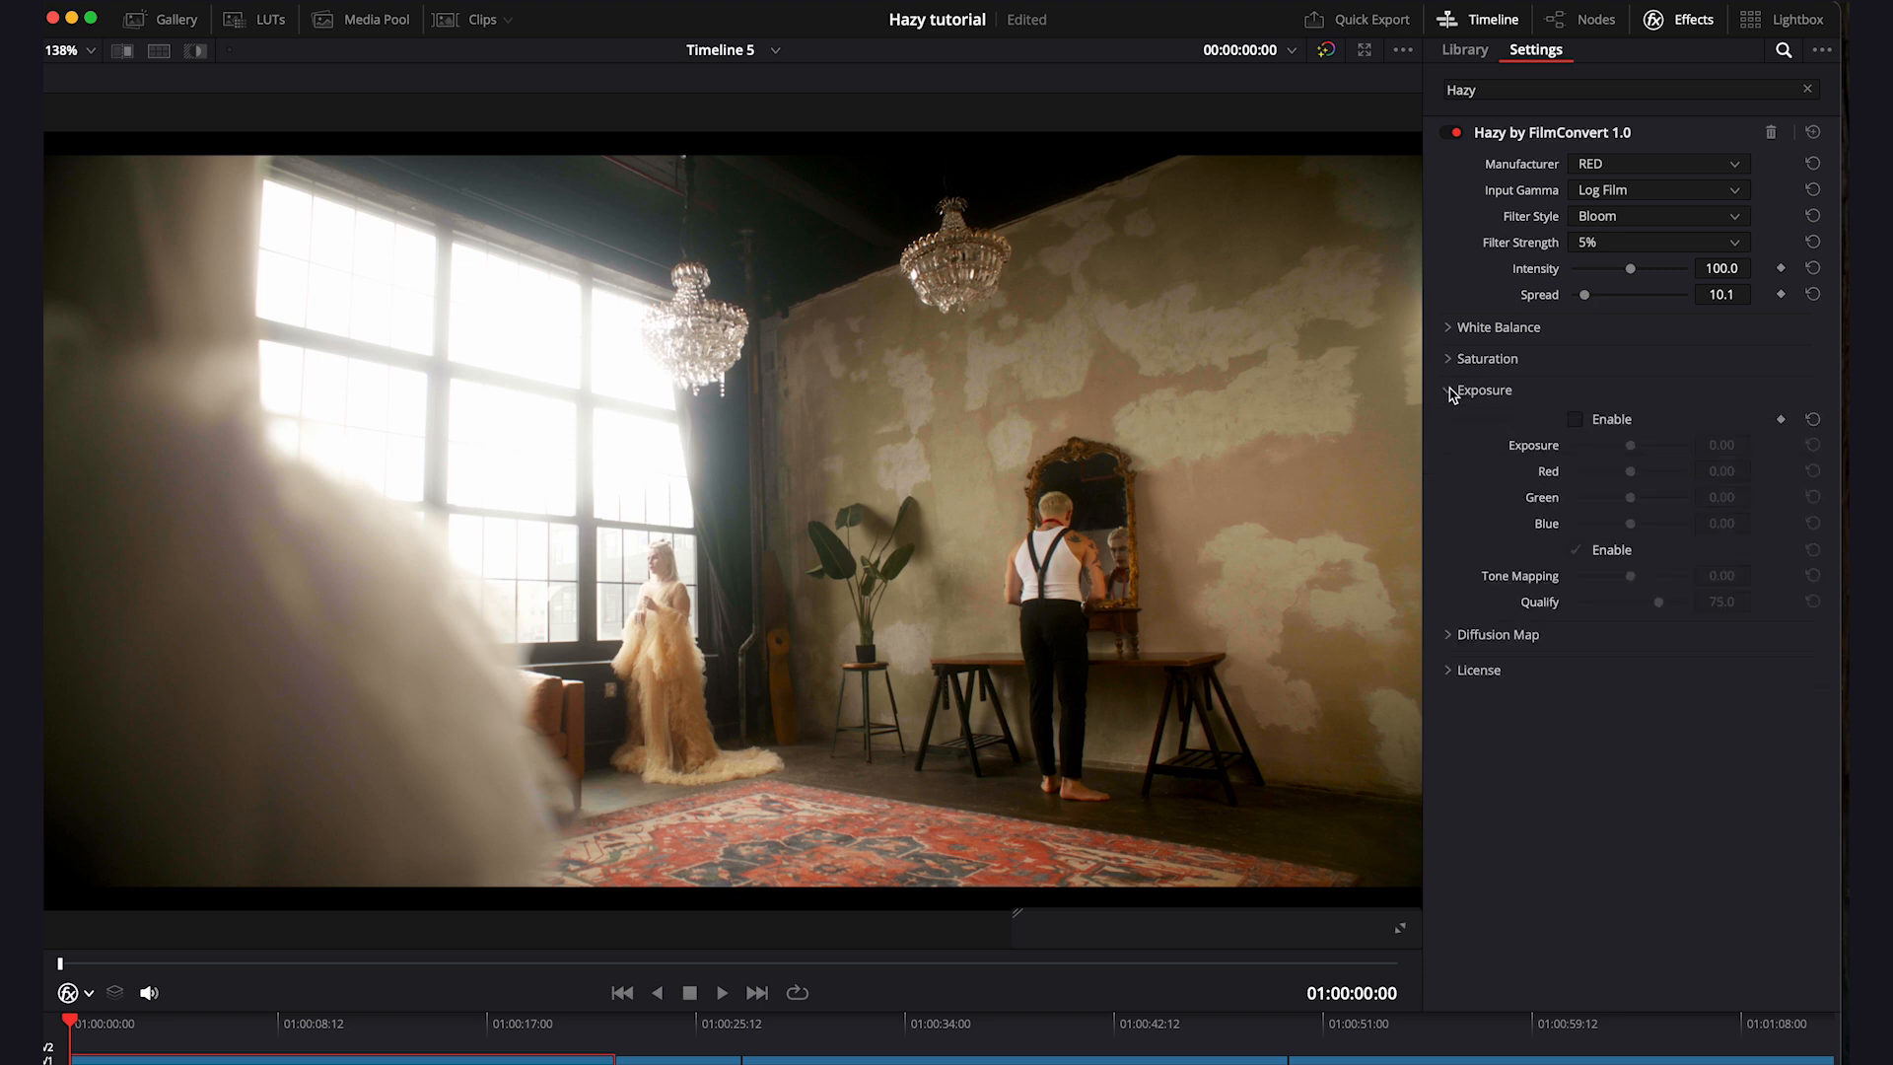
left_click(1577, 421)
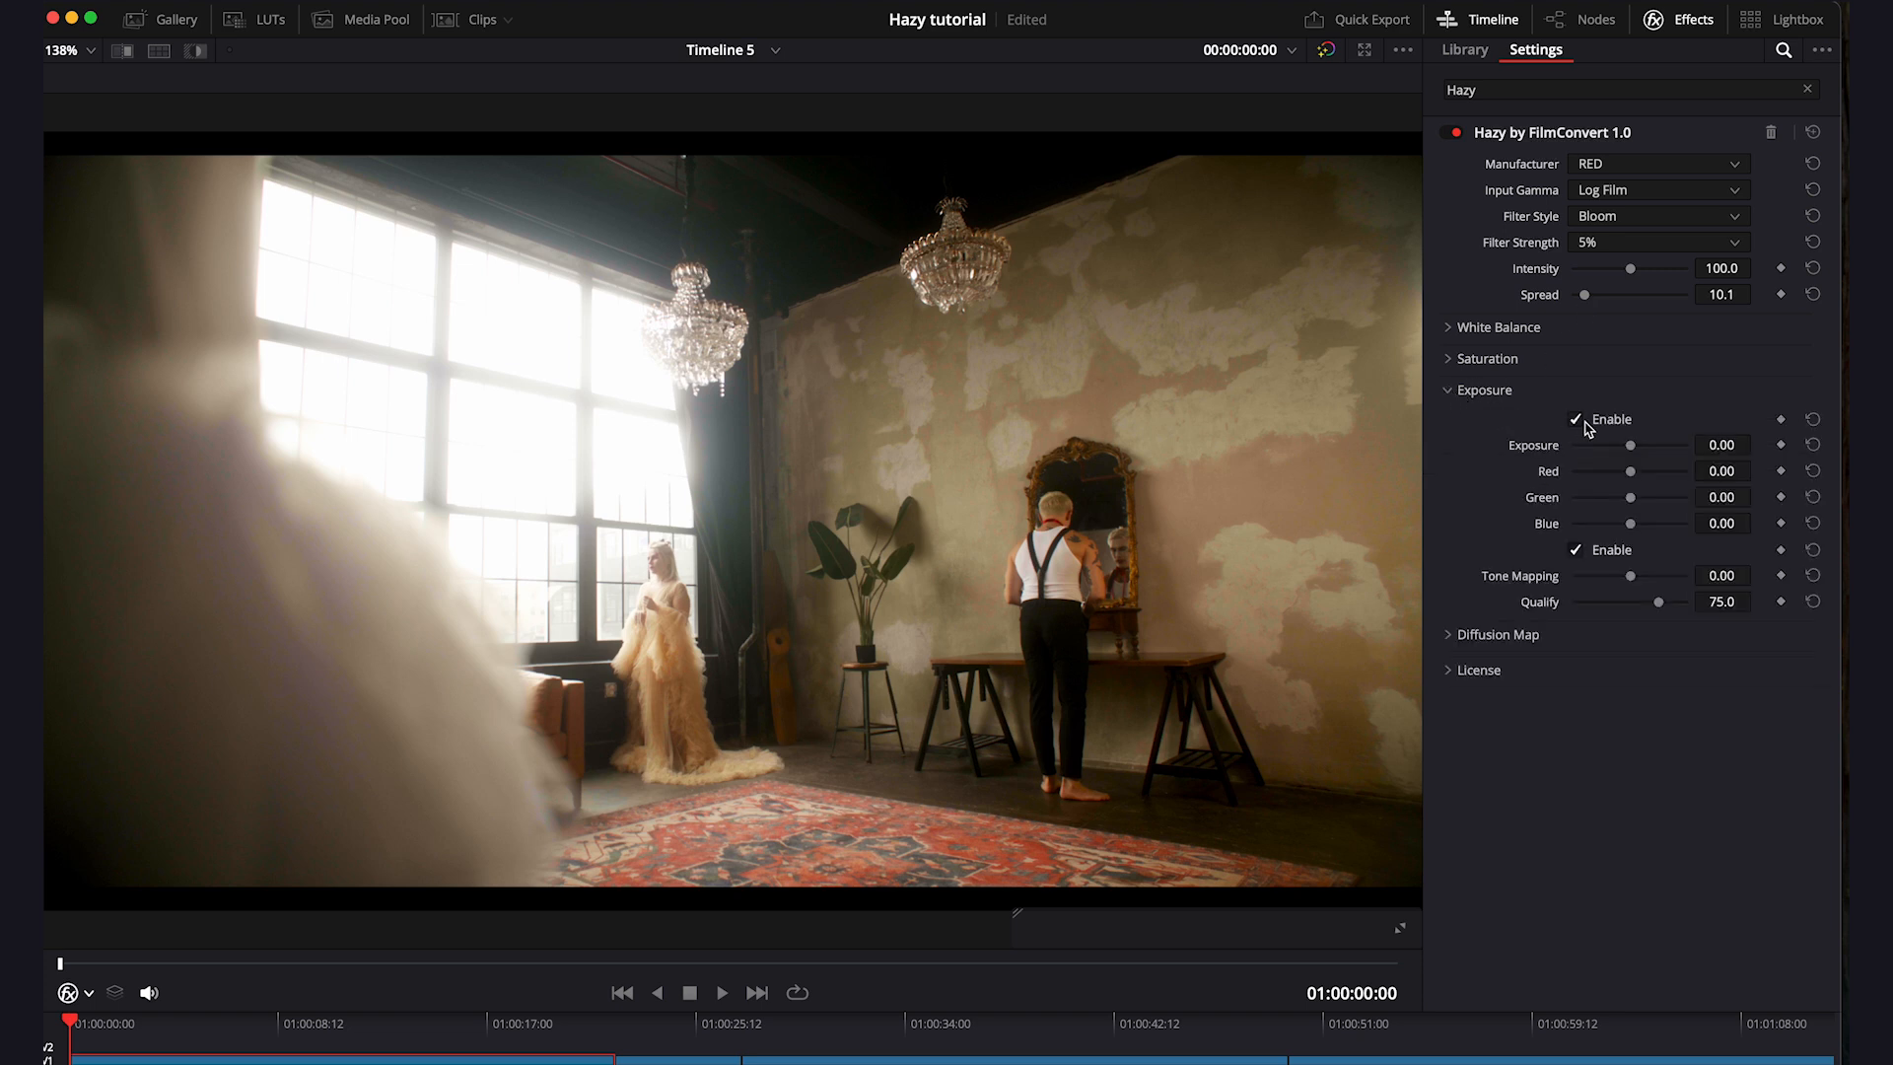
left_click_drag(1635, 453, 1647, 452)
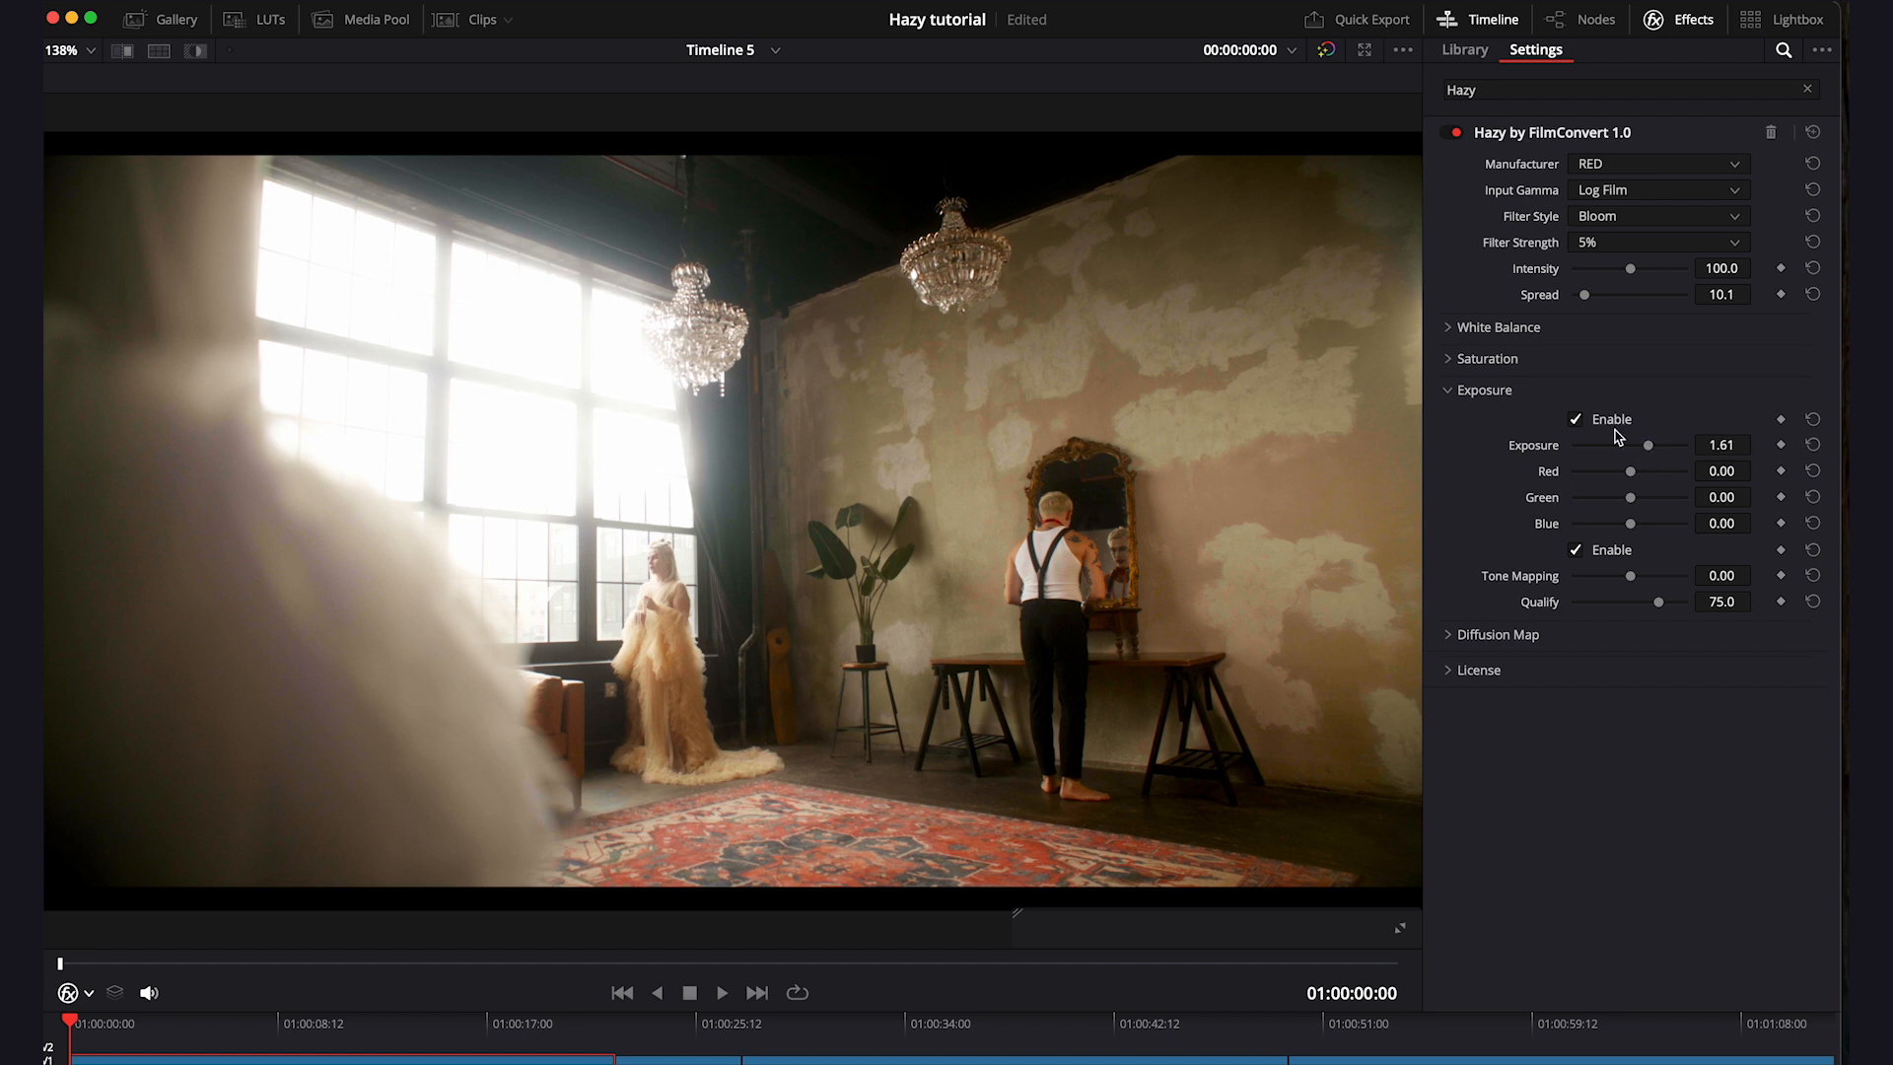
Step: Enable White Balance on the interior clip and warm the temperature to 30.3
left_click(1448, 327)
left_click(1575, 357)
left_click_drag(1635, 388, 1646, 386)
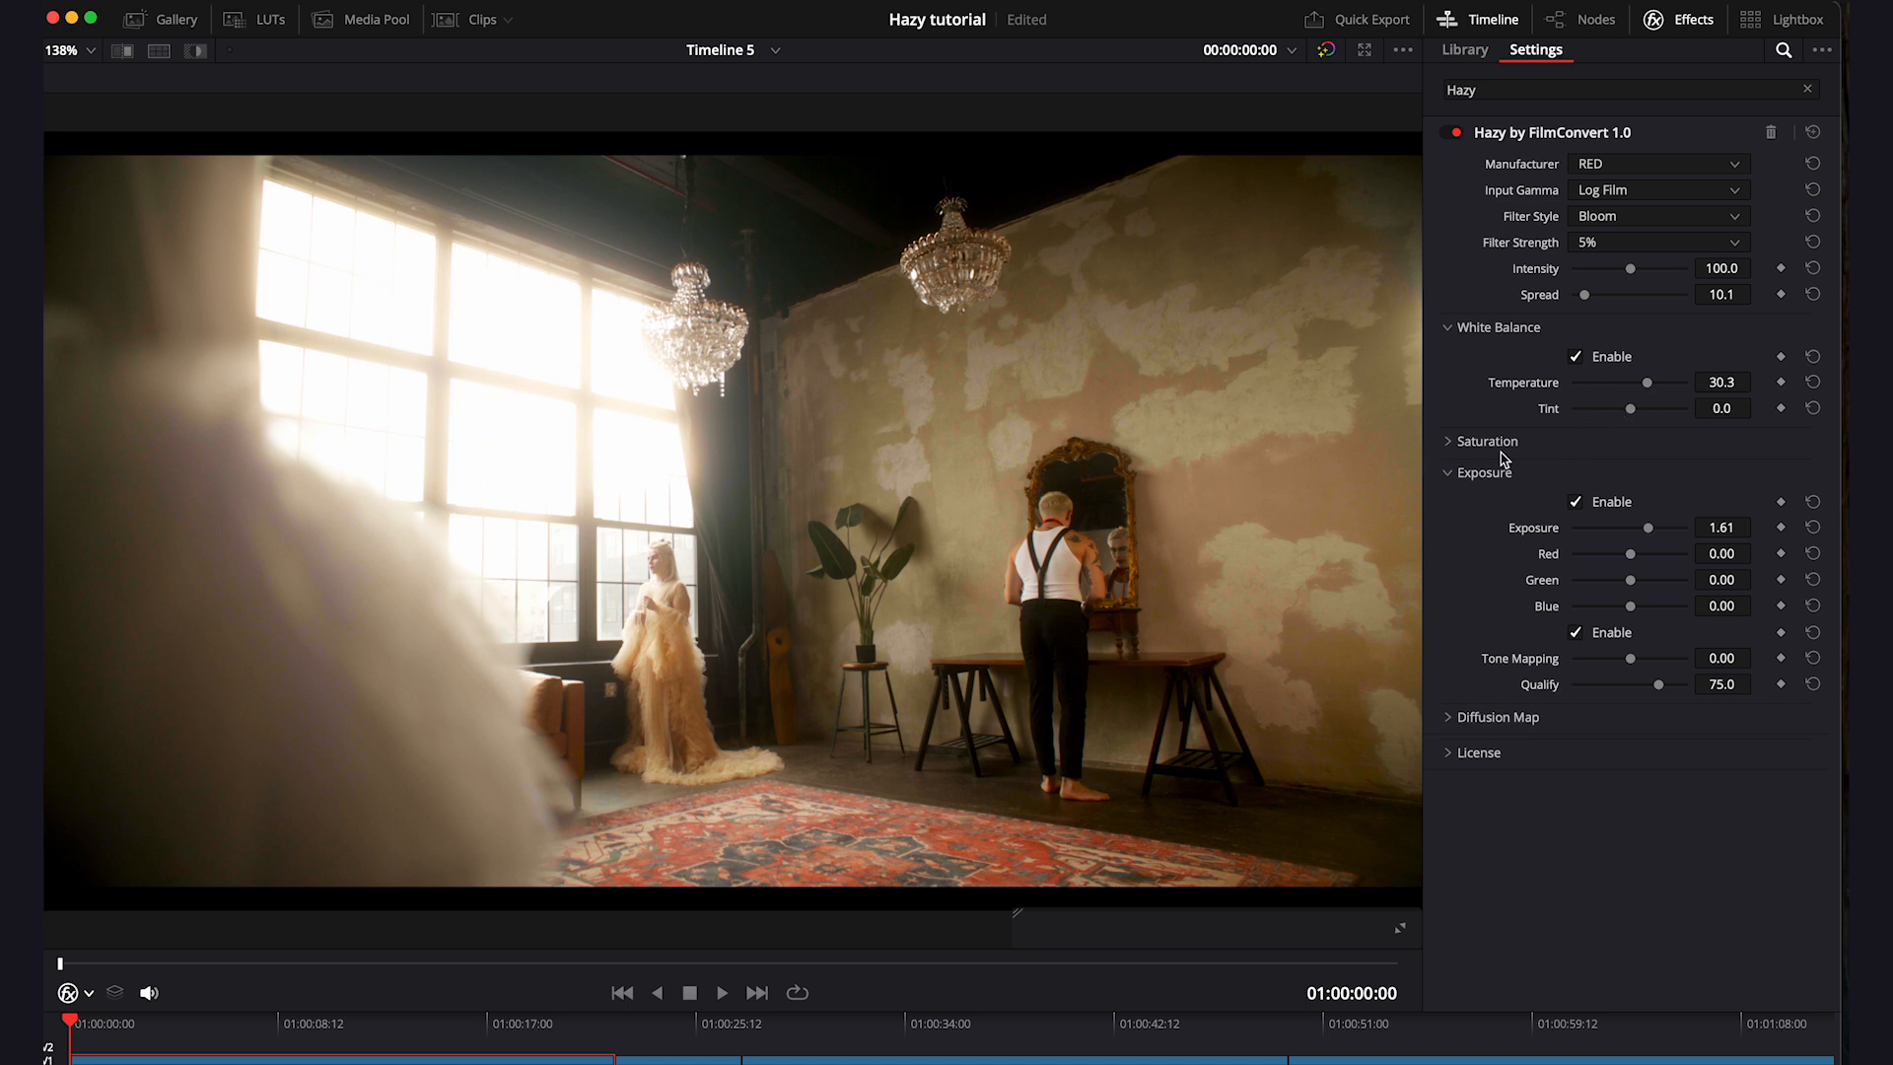
Step: Enable Saturation on the interior clip, increase its saturation strongly and raise the red exposure slightly
left_click(1448, 441)
left_click(1576, 471)
left_click_drag(1601, 497, 1654, 503)
left_click_drag(1631, 664, 1641, 671)
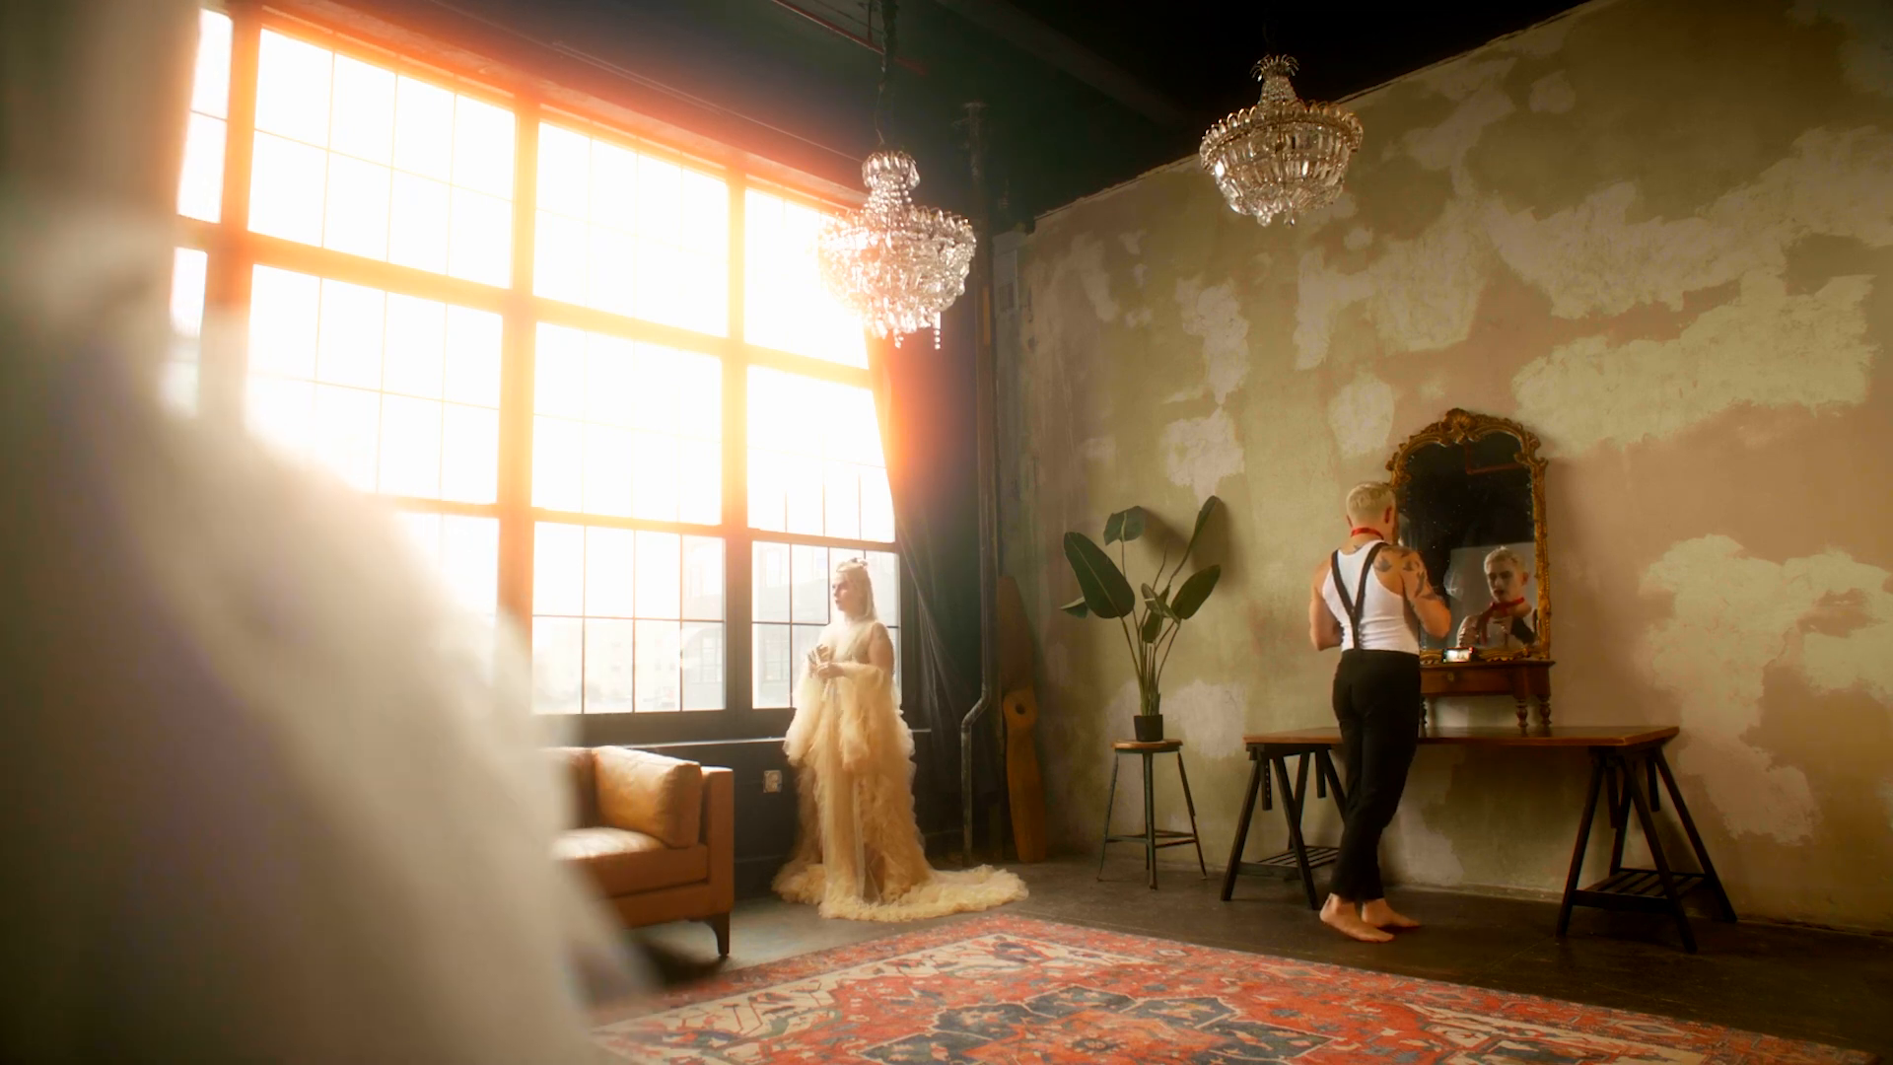
Step: Switch the interior clip's filter style from Black Pro Mist to Bloom
left_click(1630, 219)
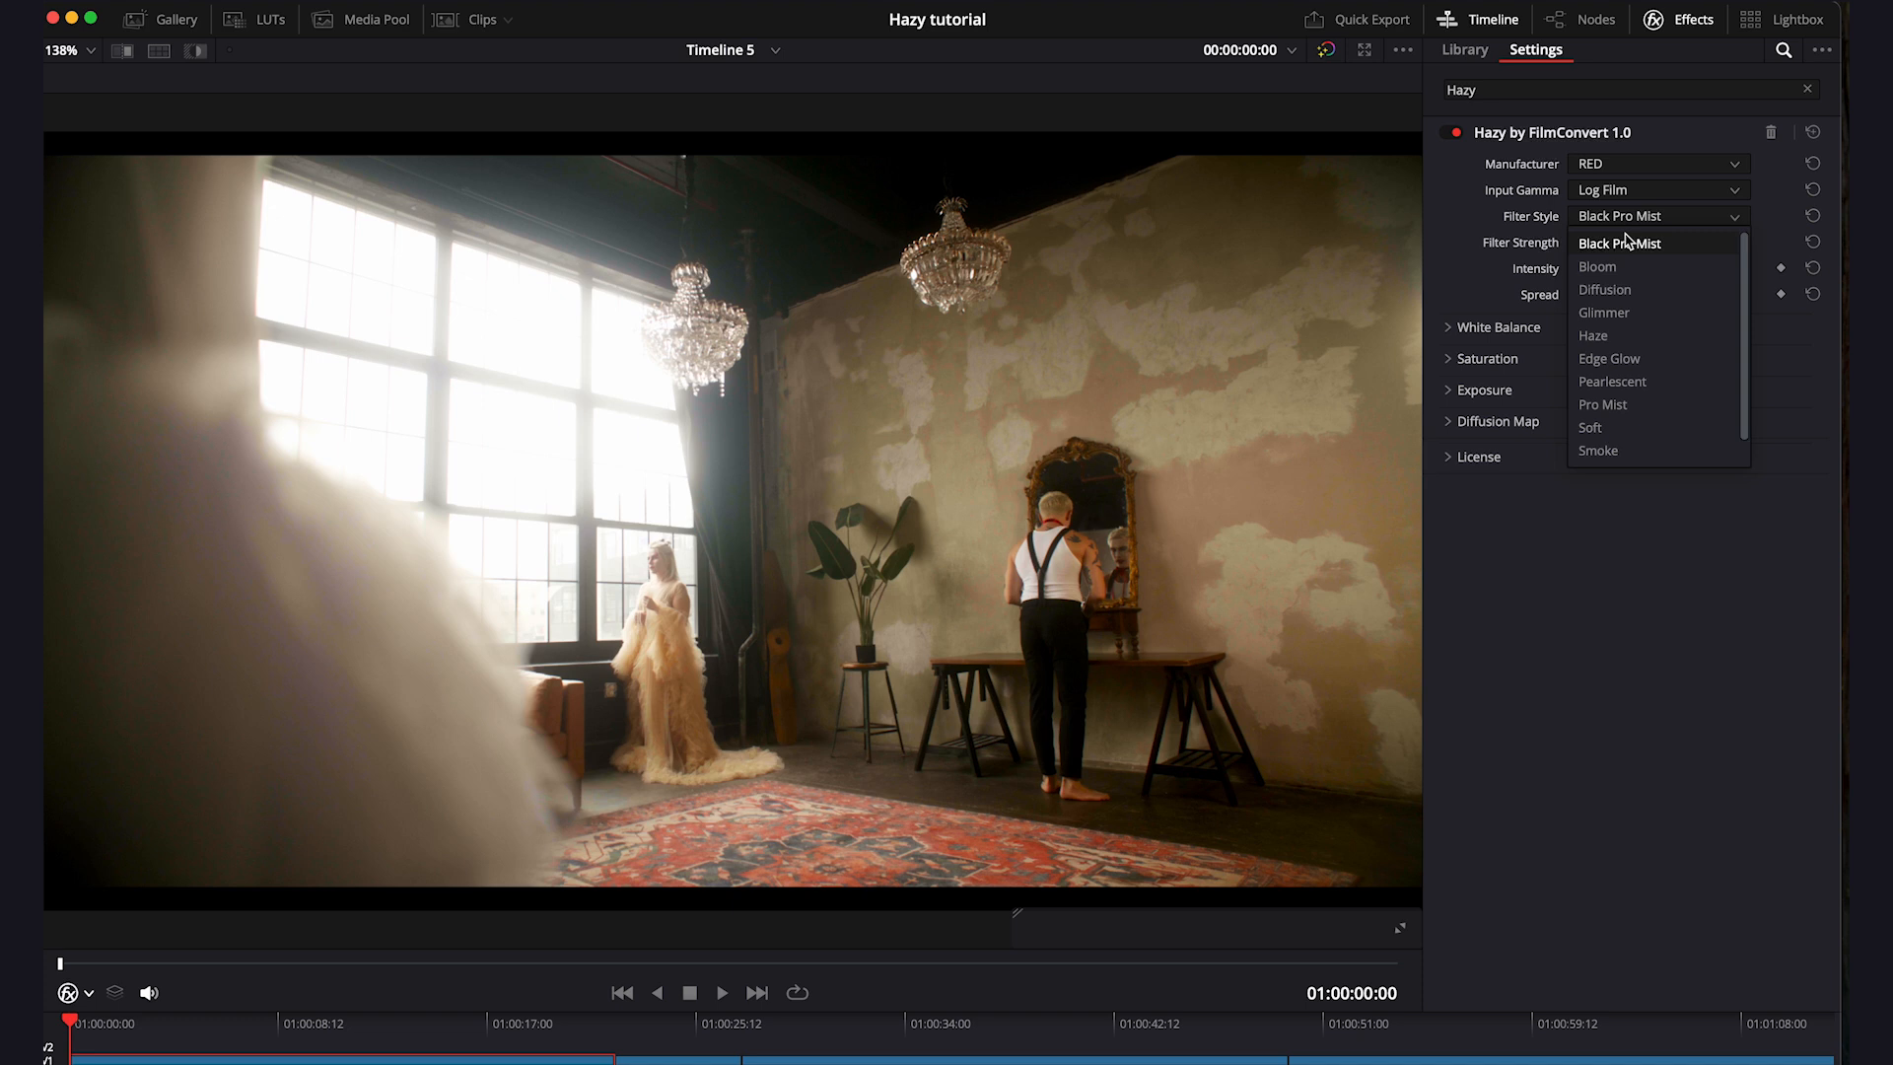
left_click(1627, 267)
left_click(1626, 244)
left_click(1627, 272)
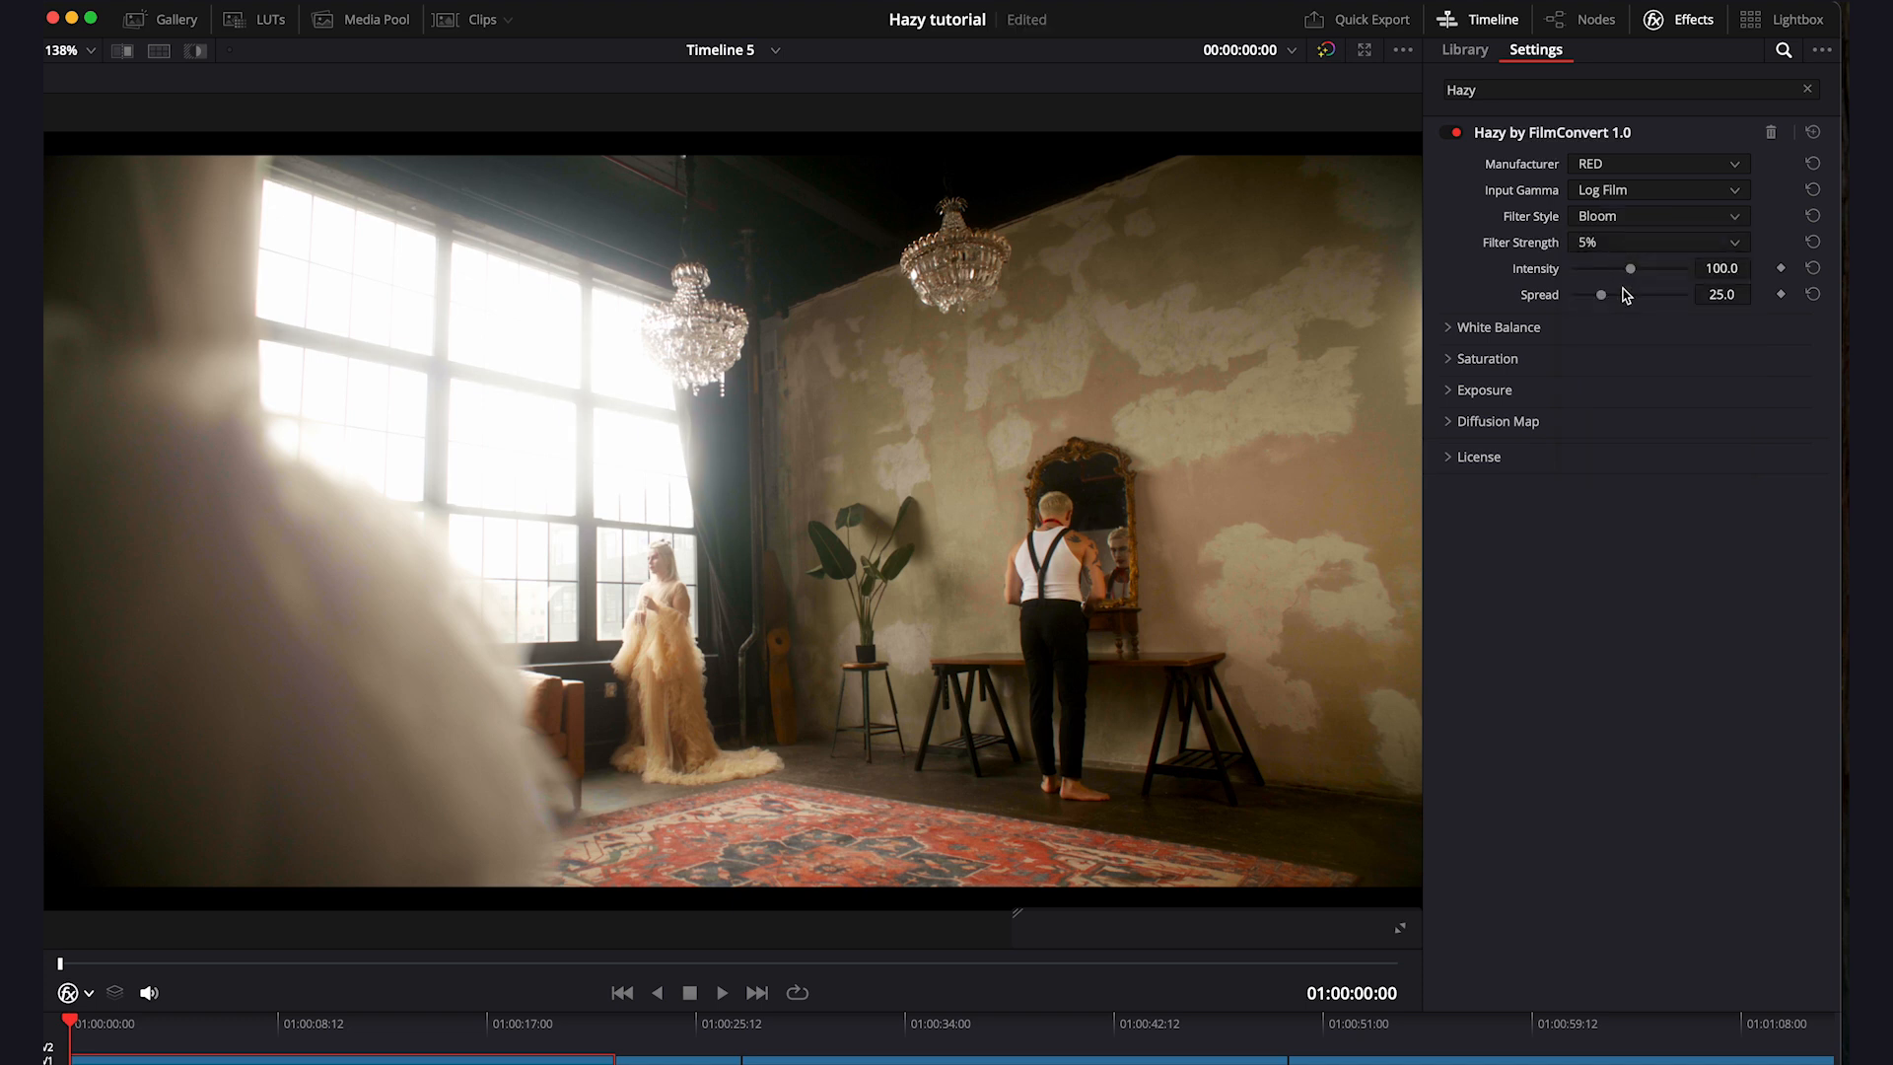
Step: Reduce the interior clip's bloom spread to 10.1 and enable Exposure at 1.33, with red 1.70 and blue -3.71
left_click_drag(1600, 300, 1595, 300)
left_click(1451, 394)
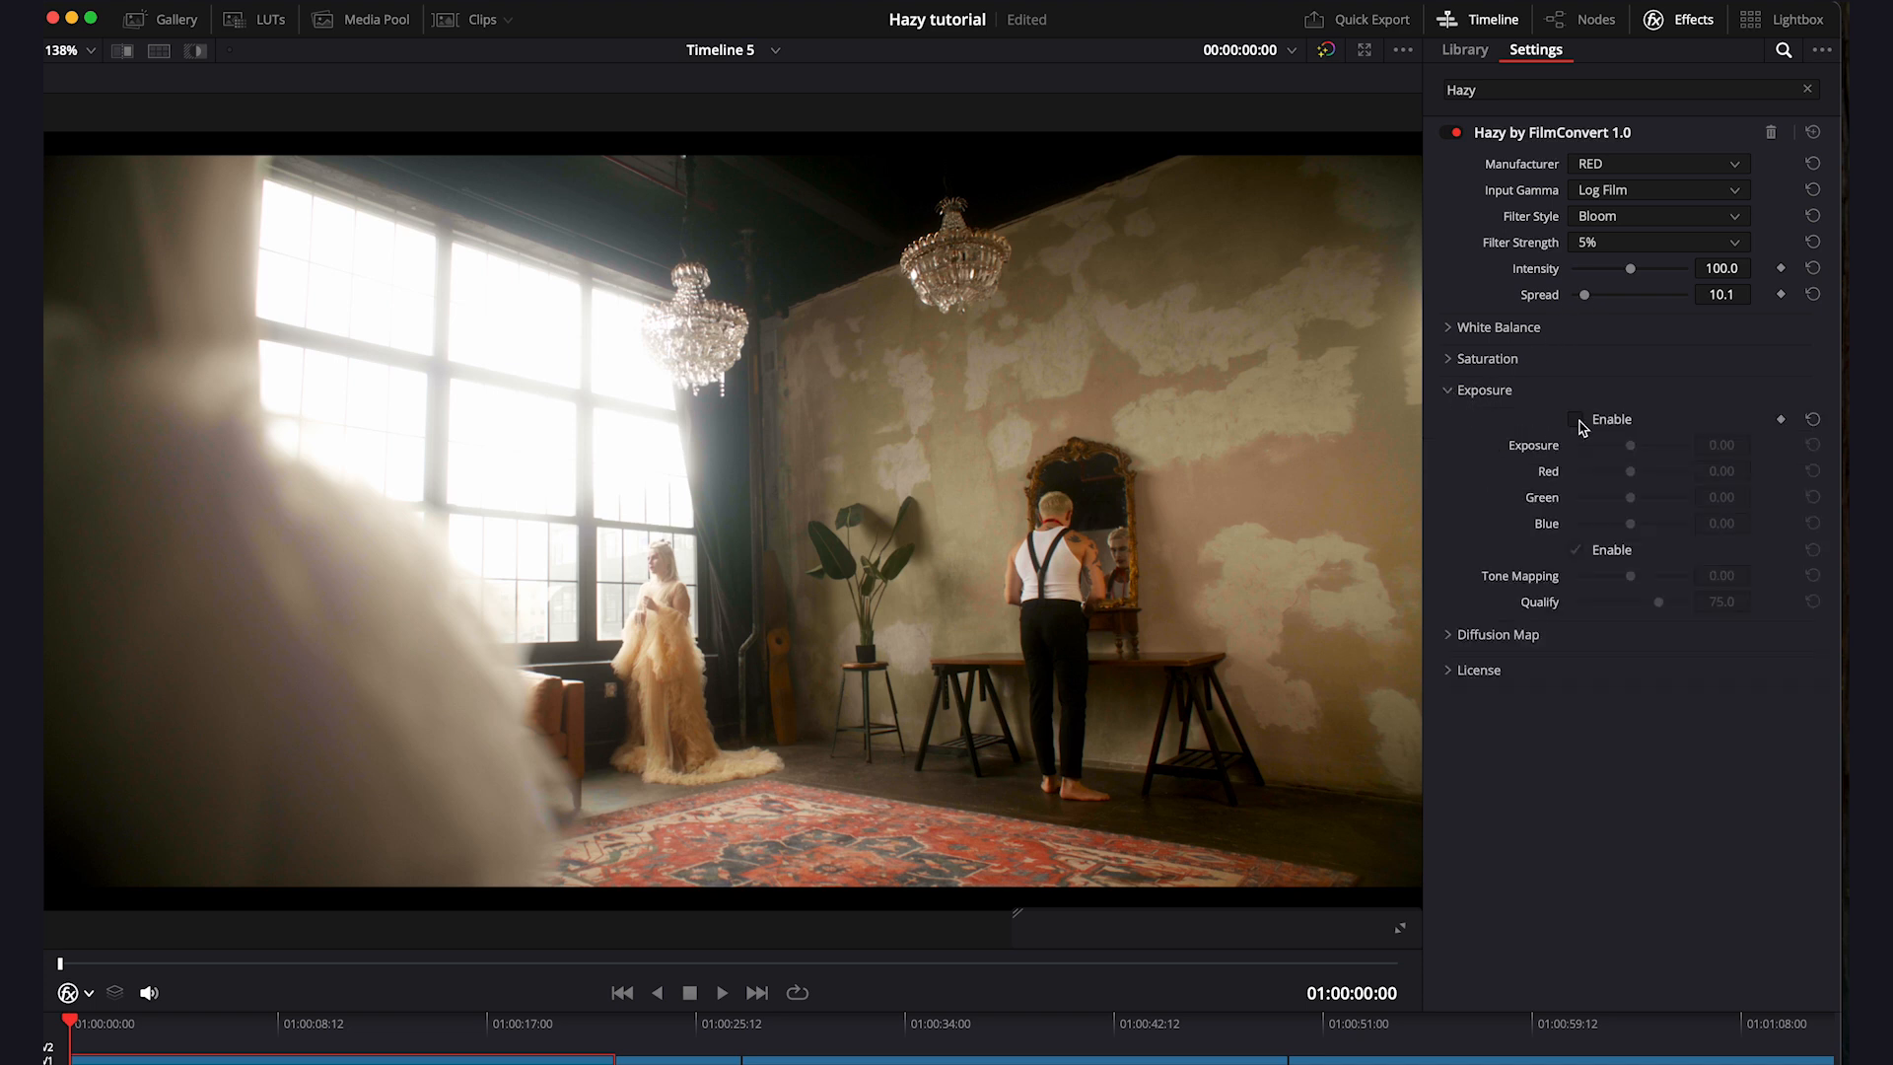
left_click_drag(1629, 445, 1587, 524)
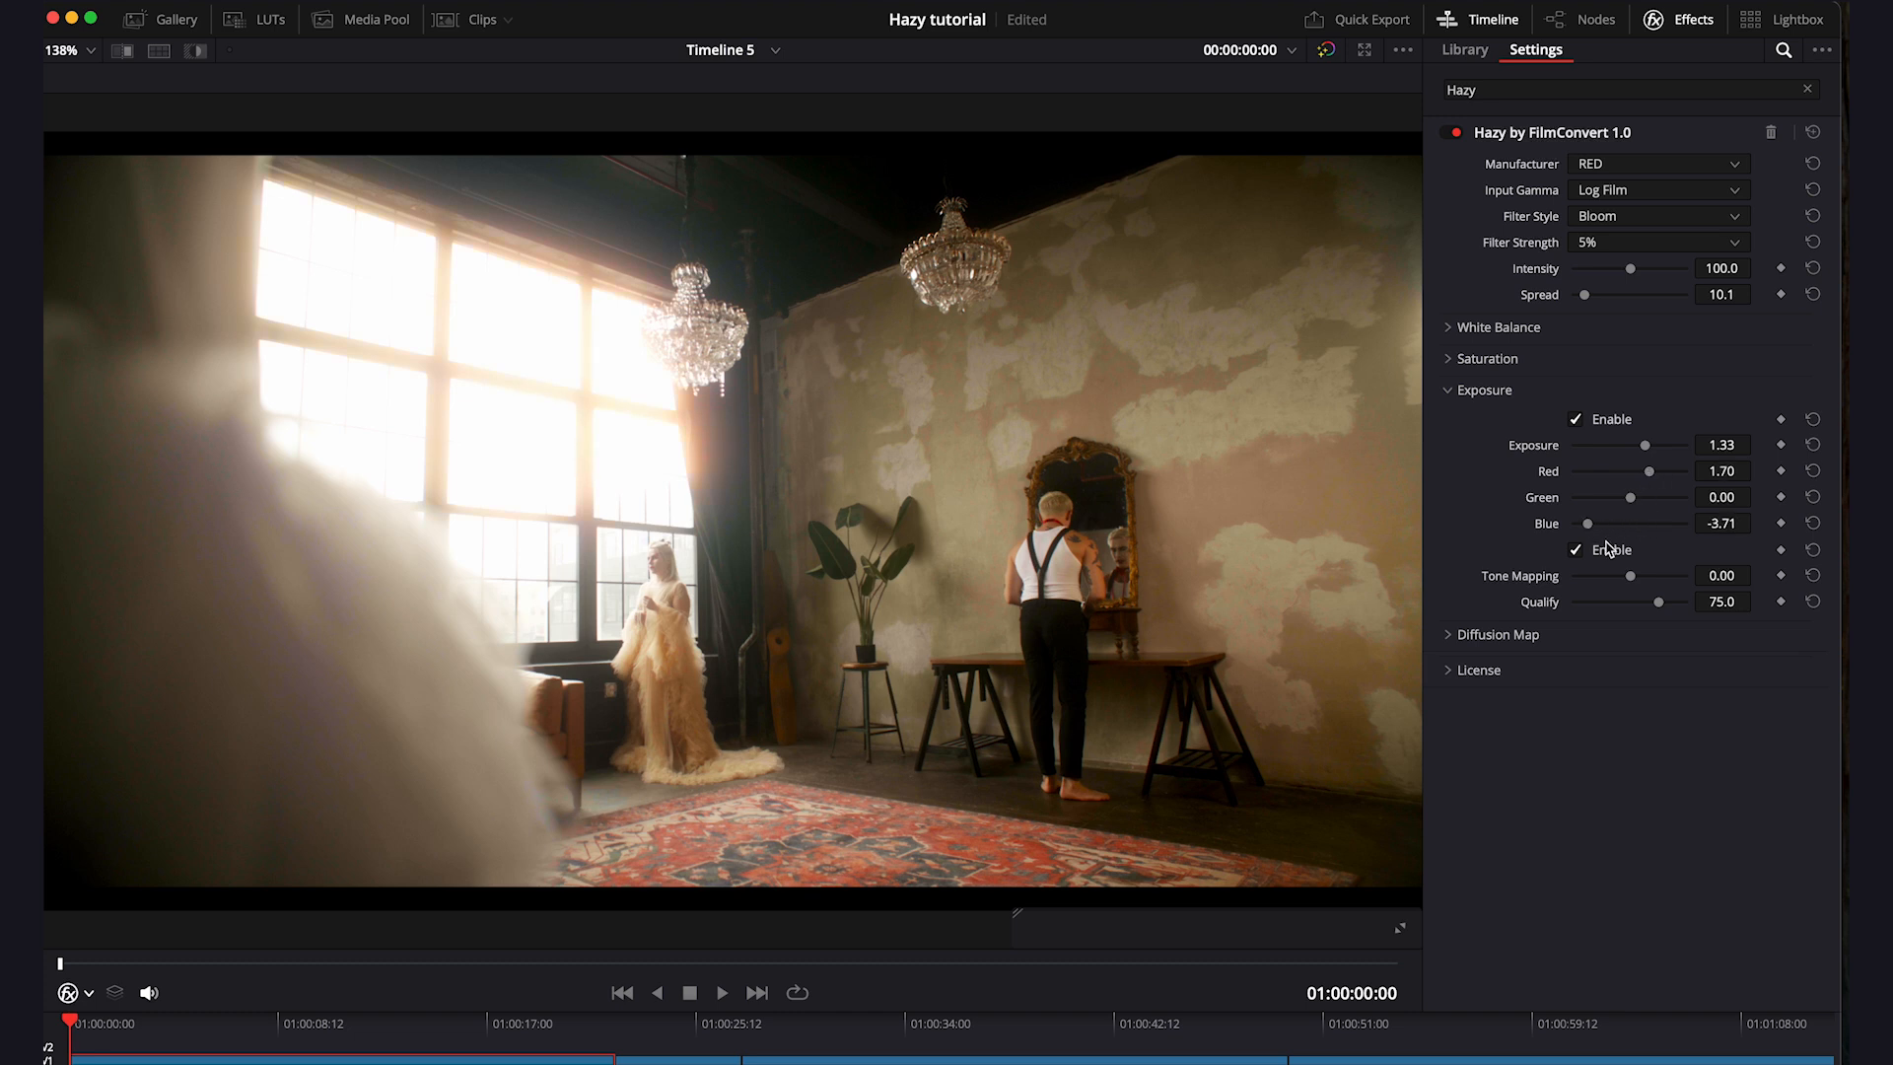
Step: Set the interior clip's exposure Qualify to 83.5 and lower the bloom intensity
left_click_drag(1661, 603, 1667, 603)
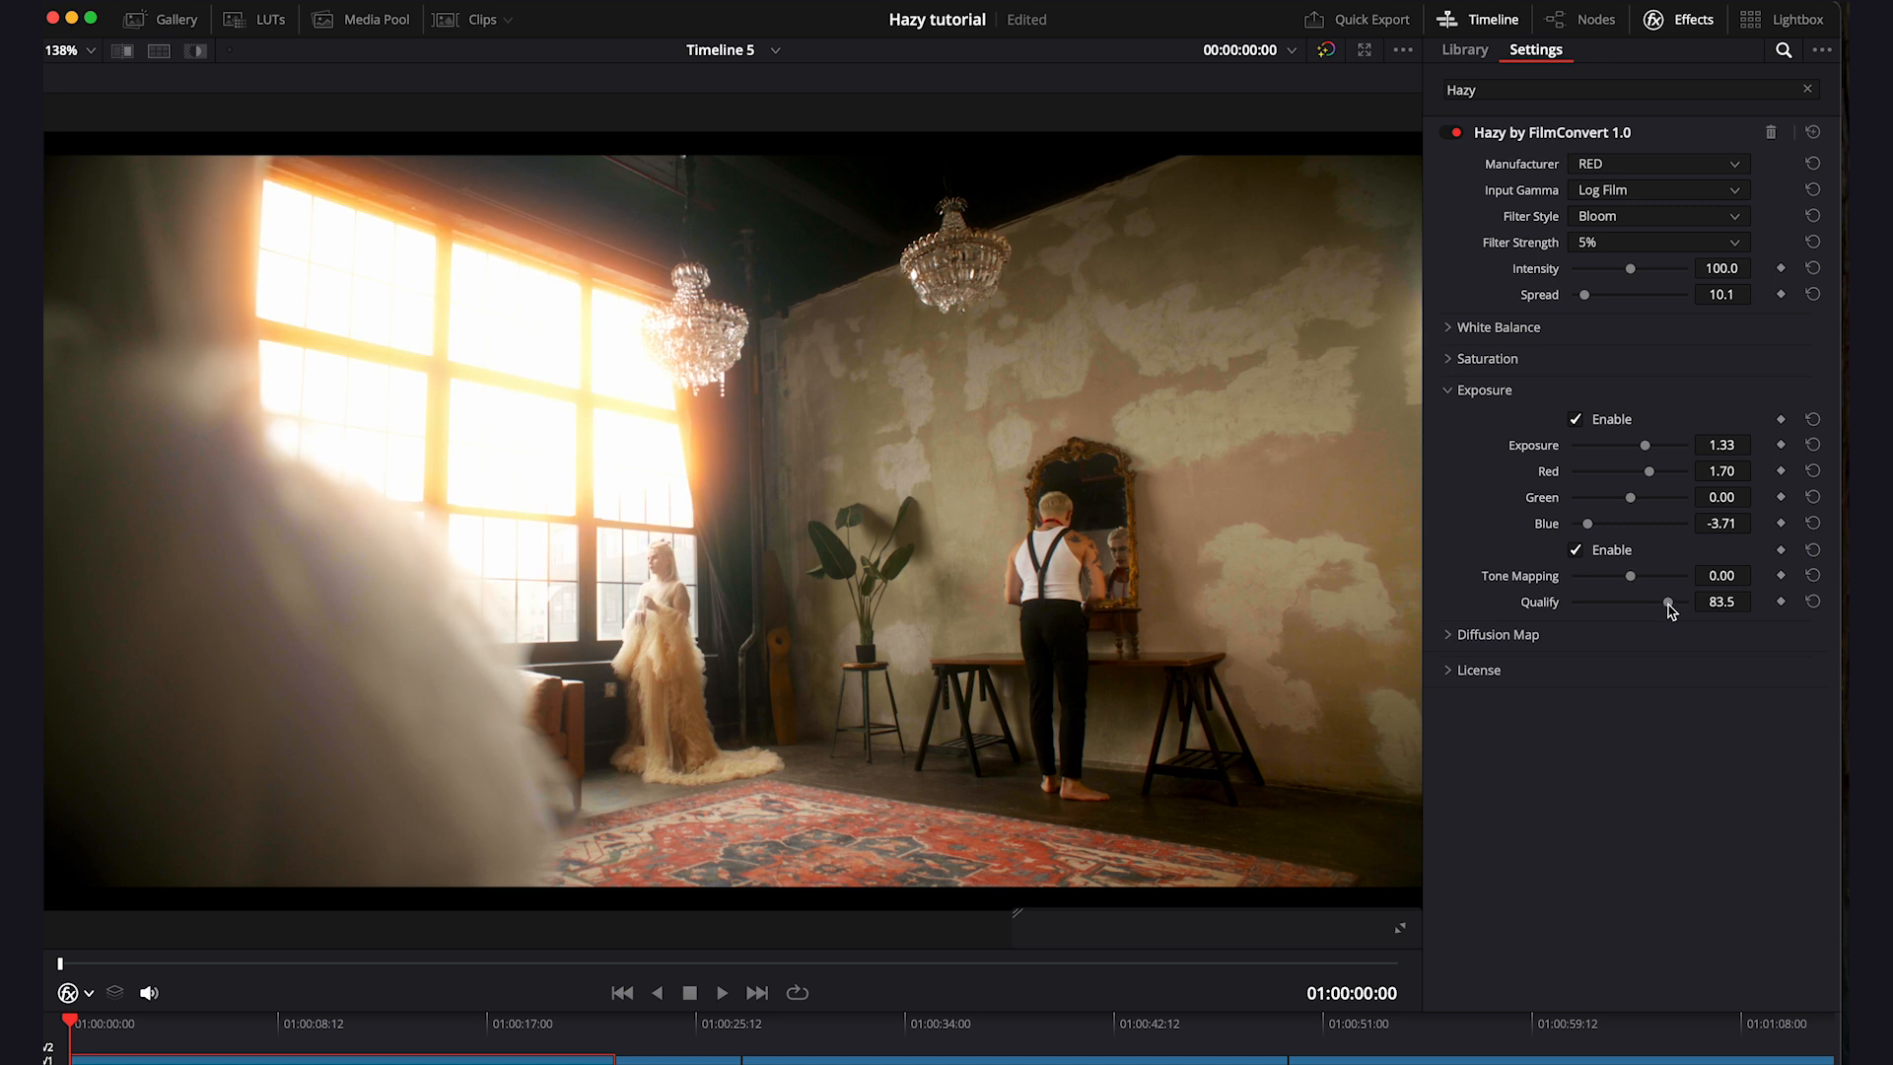
left_click_drag(1631, 277, 1606, 275)
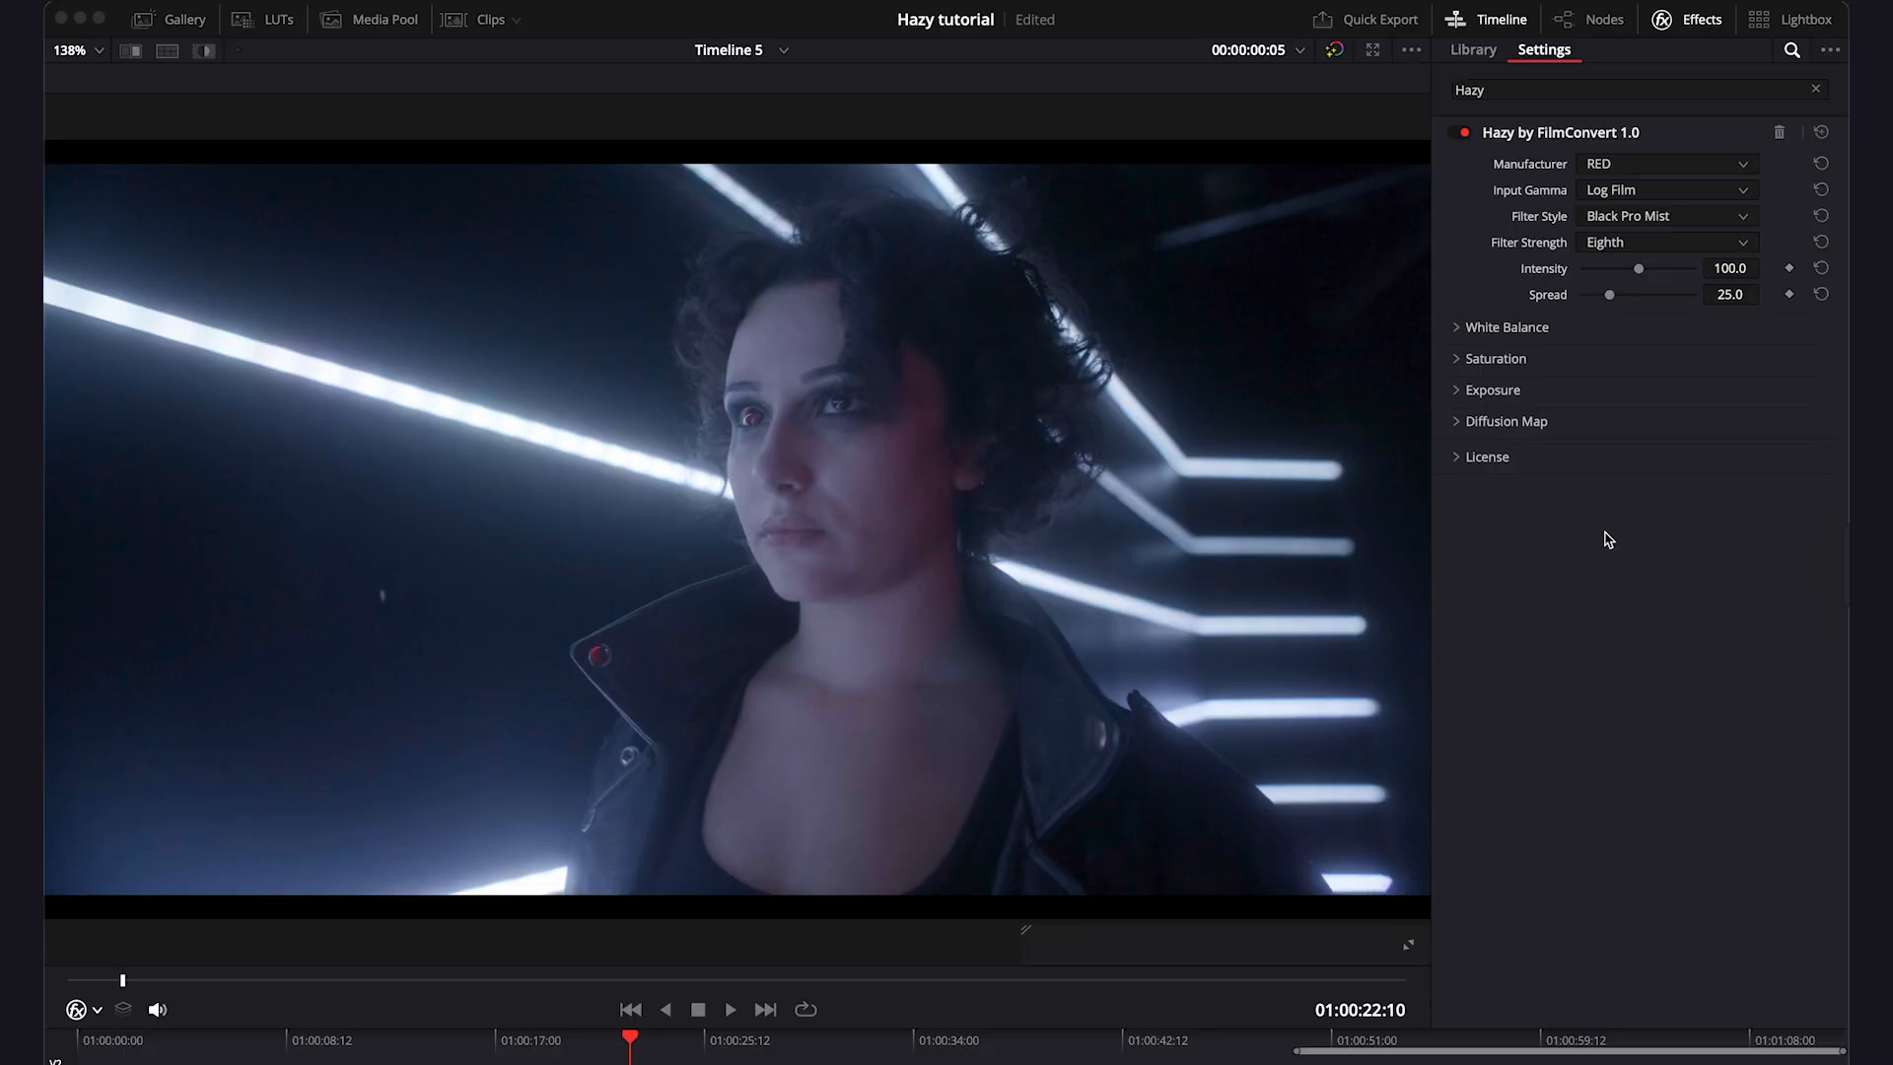
Step: Set the neon portrait clip's filter style to Haze and its filter strength to Half
left_click(1614, 219)
left_click(1615, 336)
left_click(1617, 244)
left_click(1616, 312)
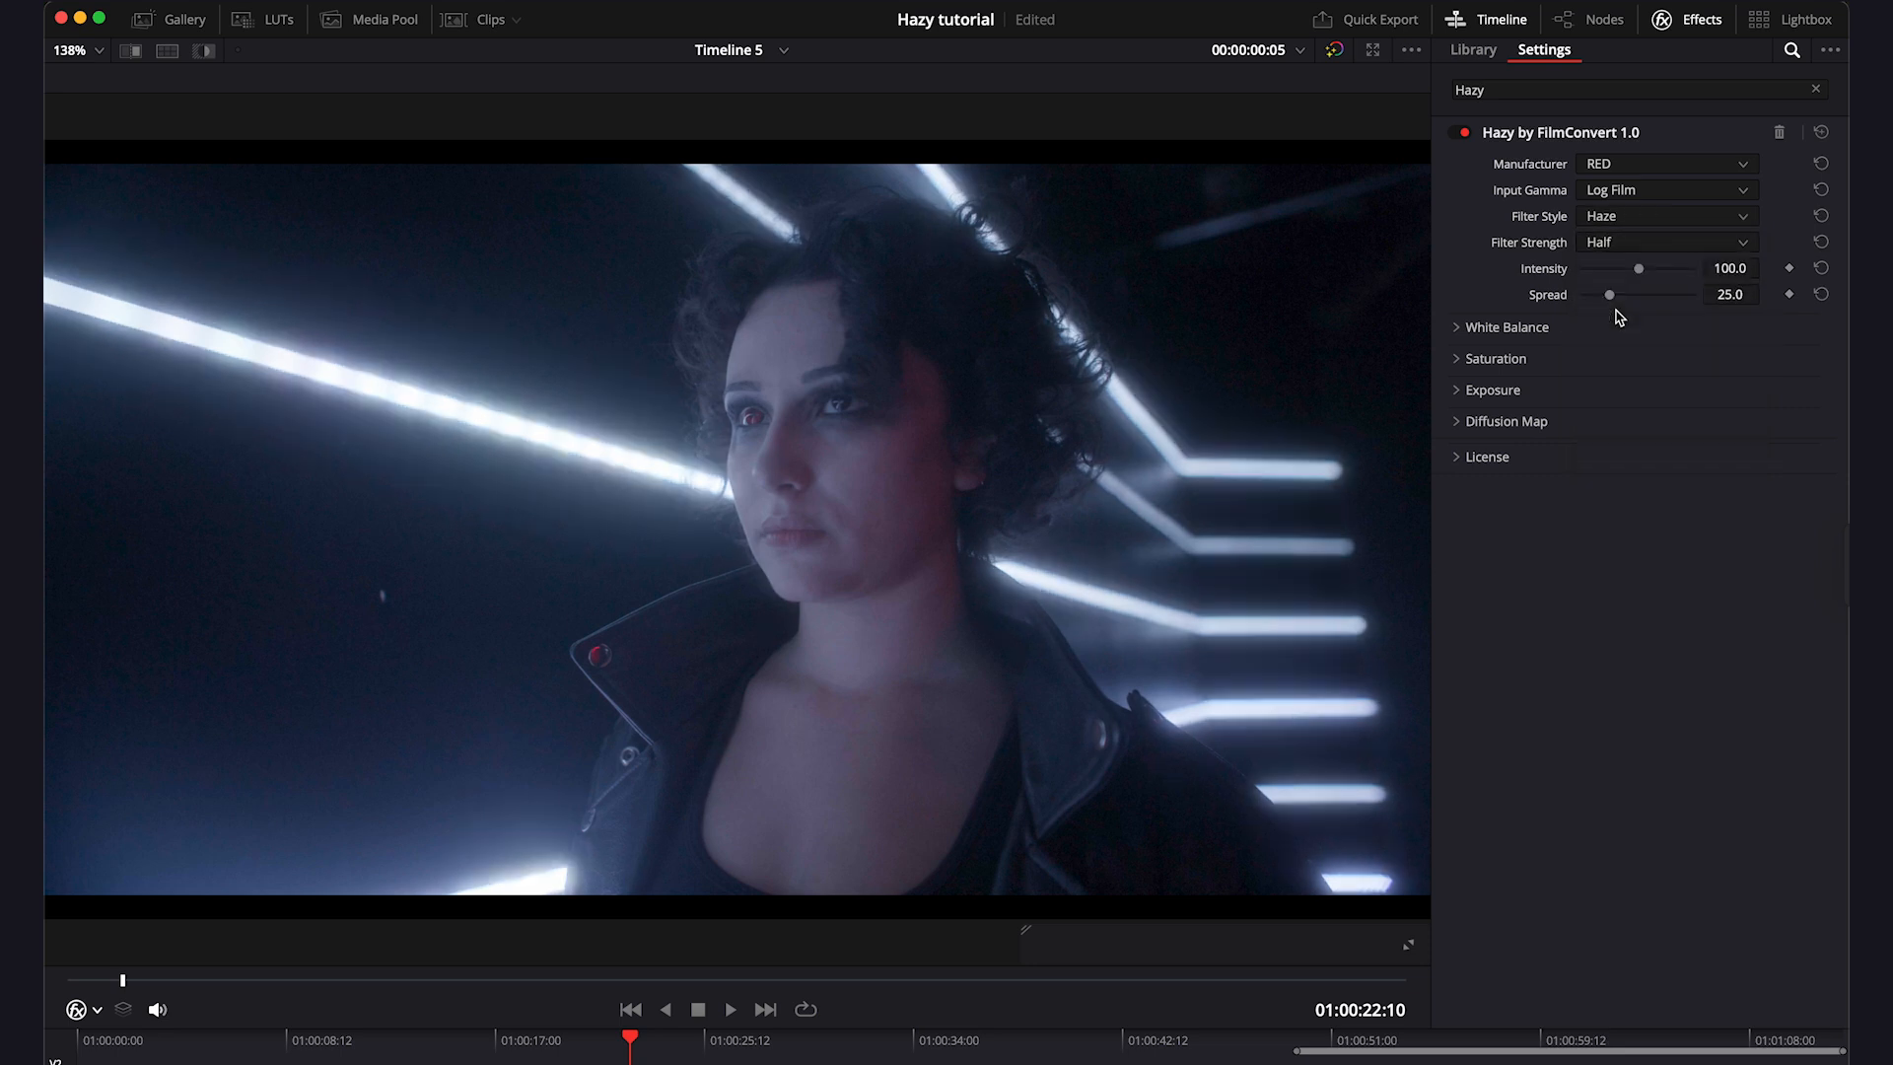
Step: Increase the haze spread to 65.2 and lower the darkest shadow point of the custom response curve
left_click_drag(1610, 297, 1656, 299)
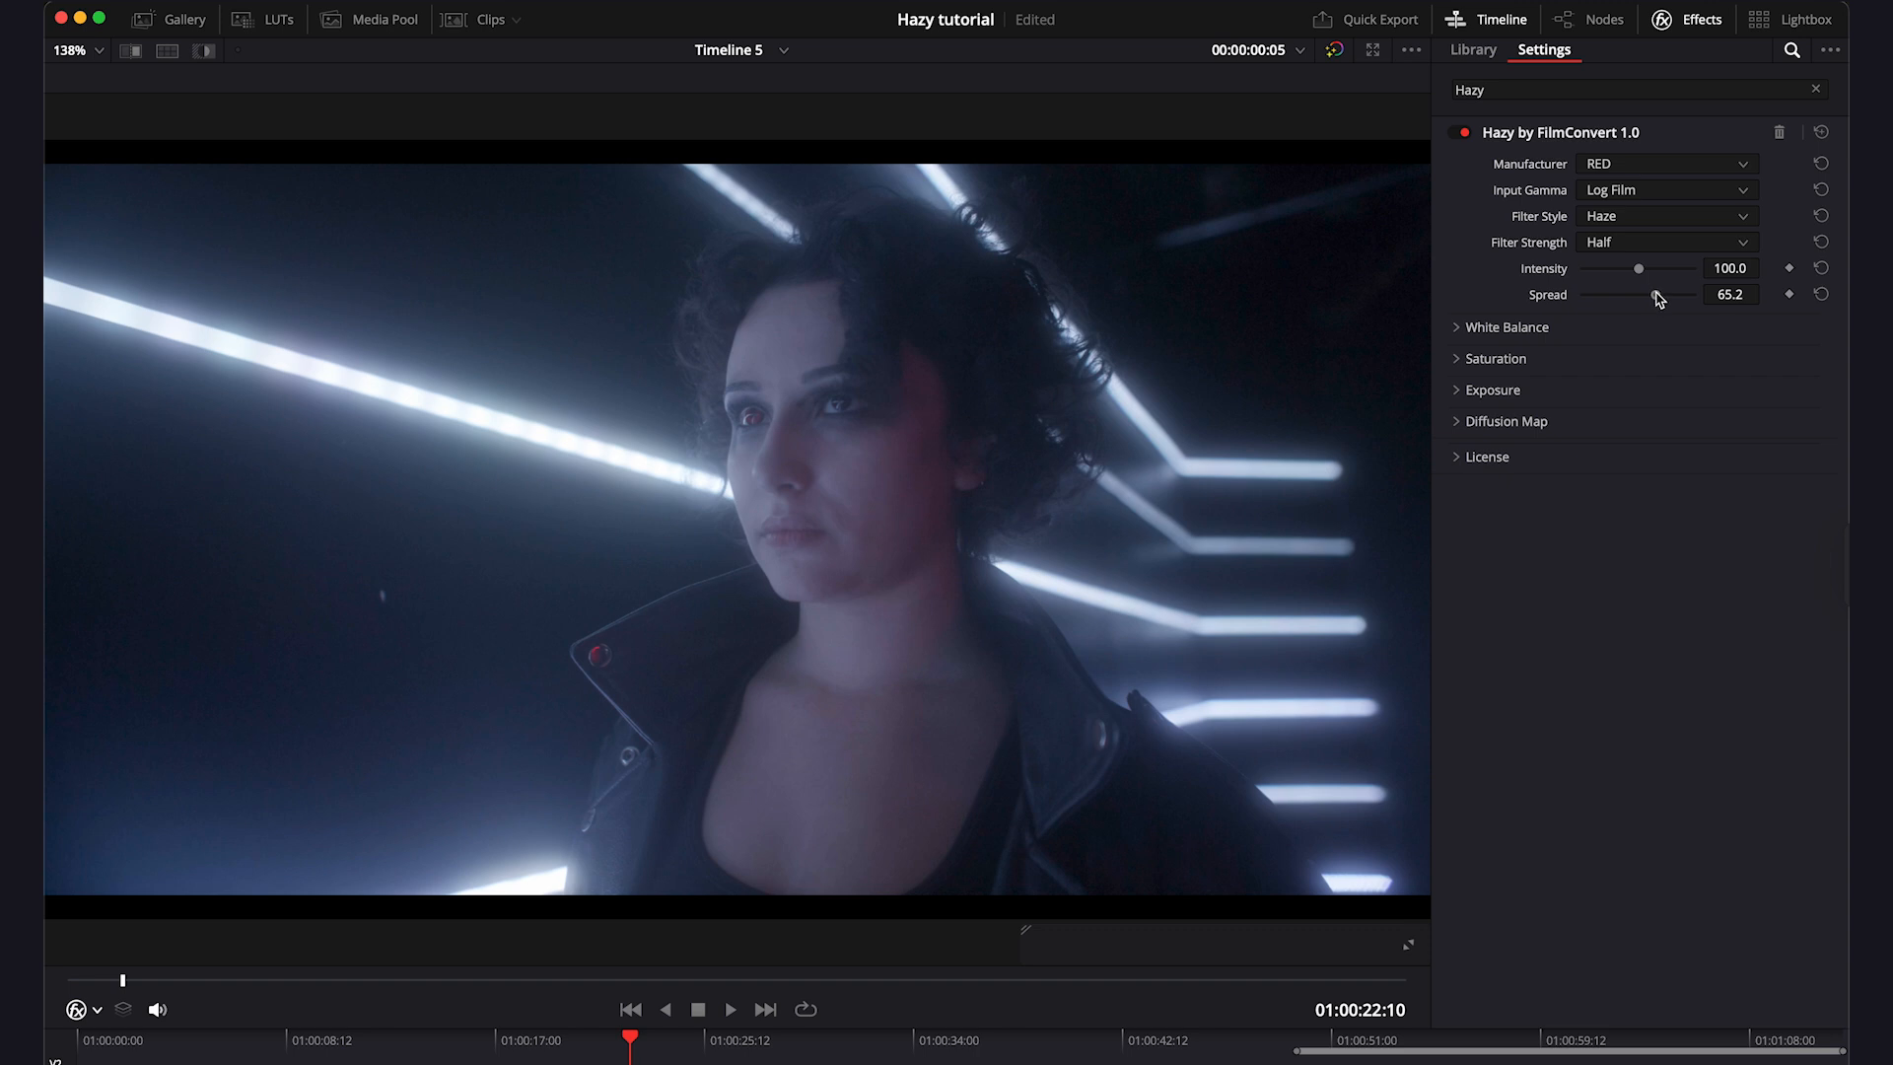
left_click(1412, 949)
left_click_drag(1072, 718, 1072, 746)
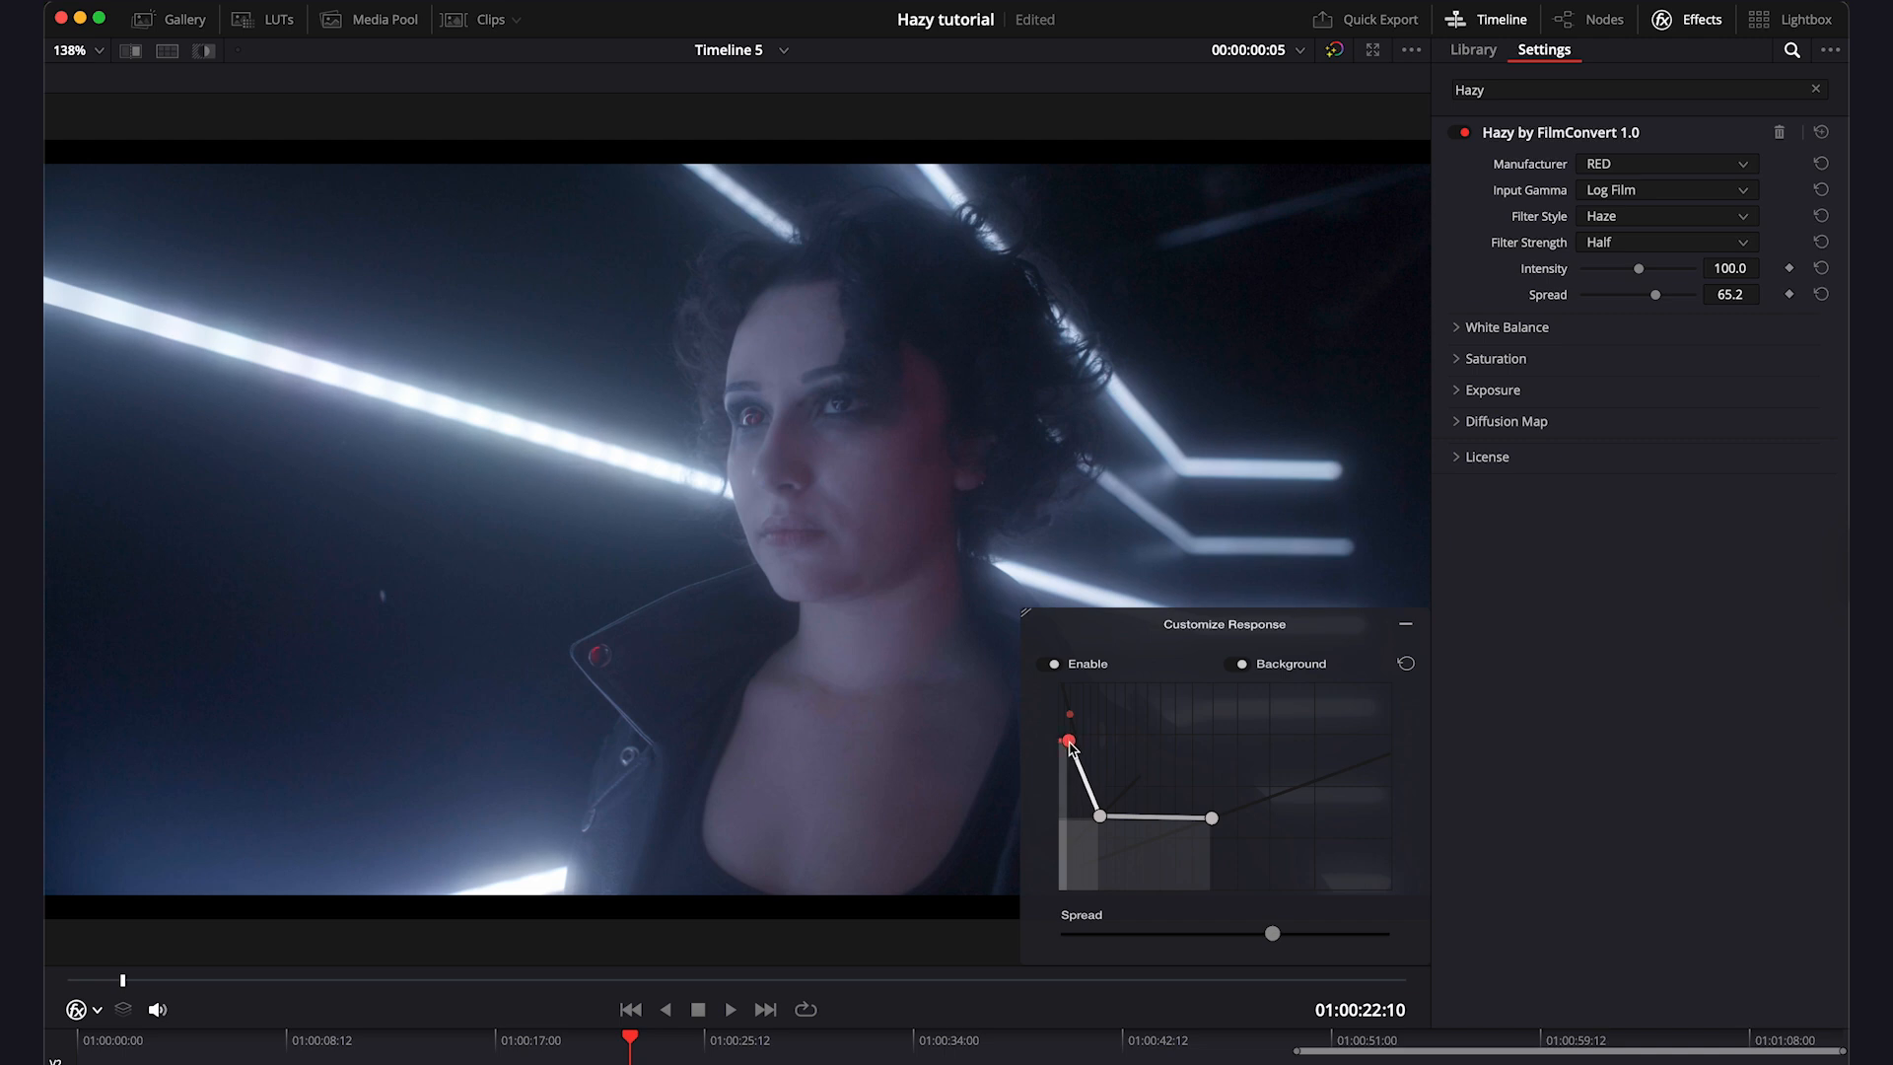
Step: Enable White Balance with temperature -94.5 and tint -63.3, and Saturation at 1.322 with color averaging 71.6 and Qualify 95.4
left_click(1459, 330)
left_click_drag(1646, 384, 1602, 410)
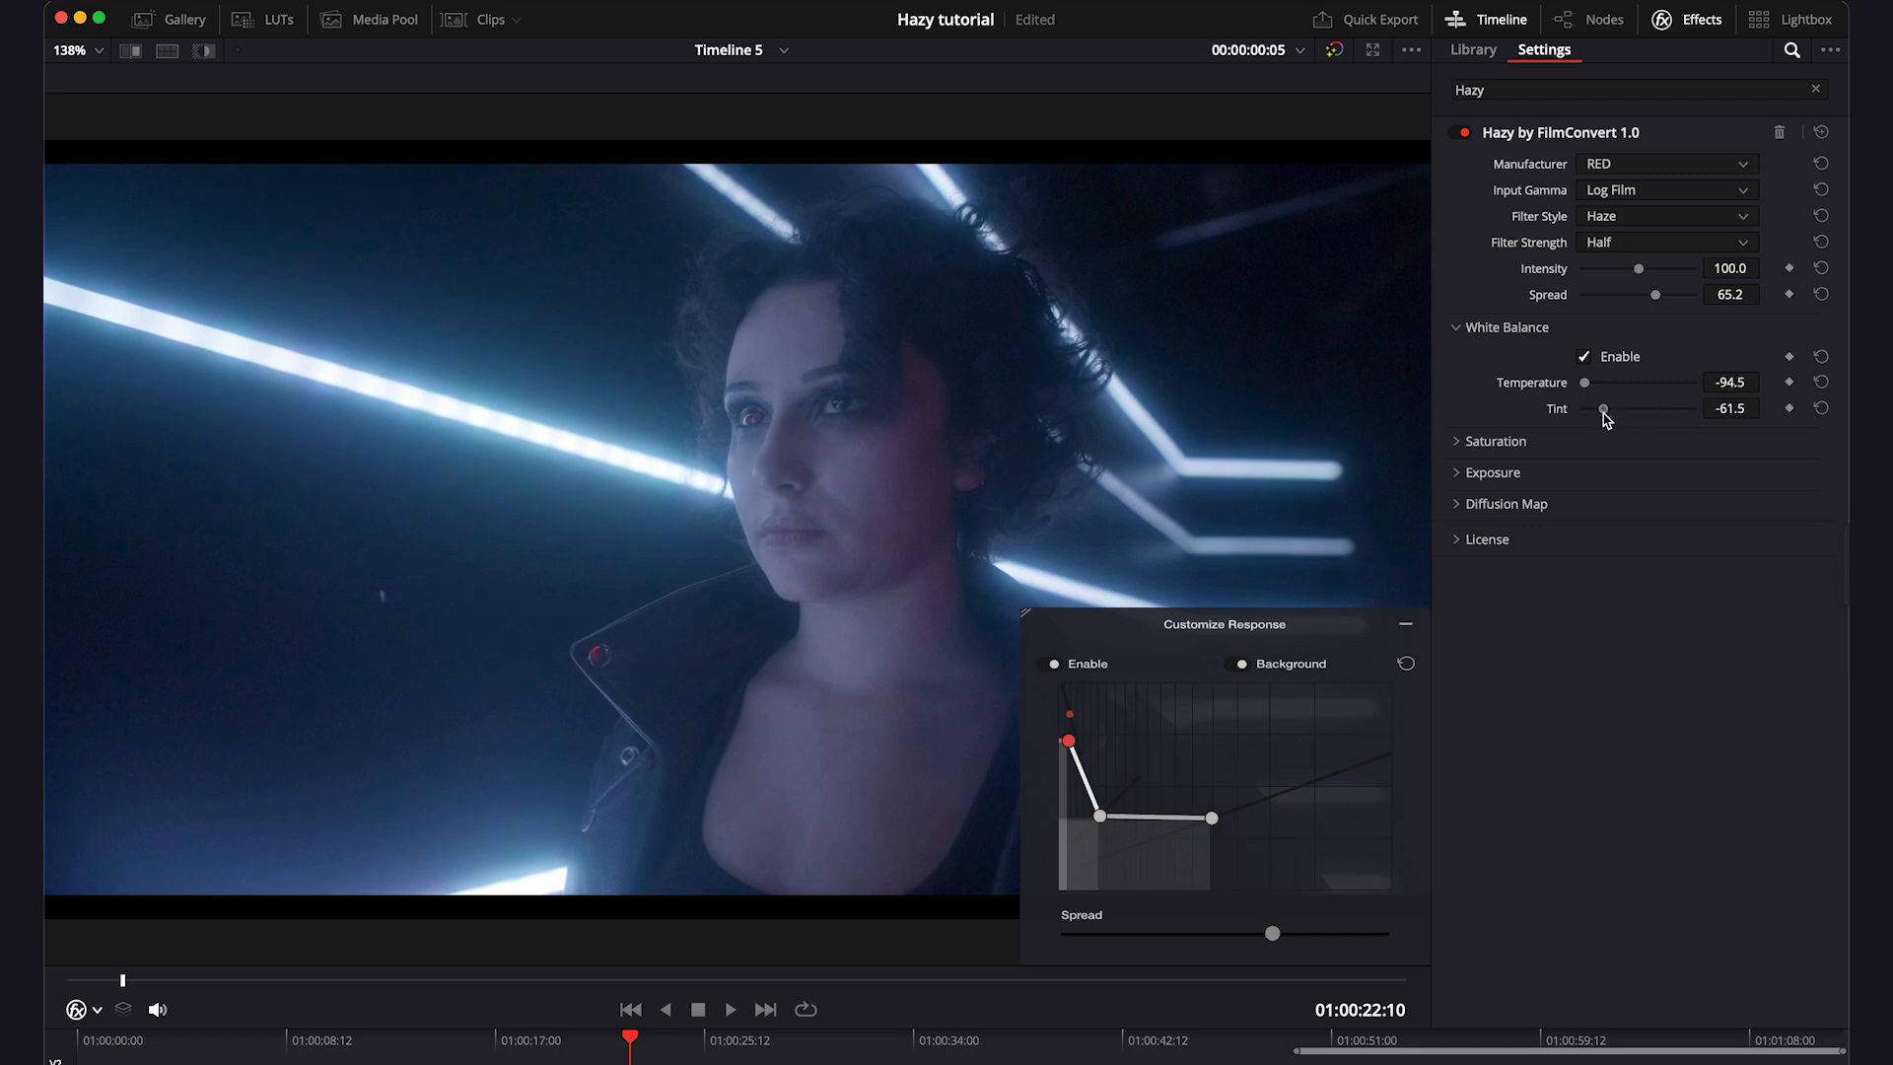
left_click(1457, 441)
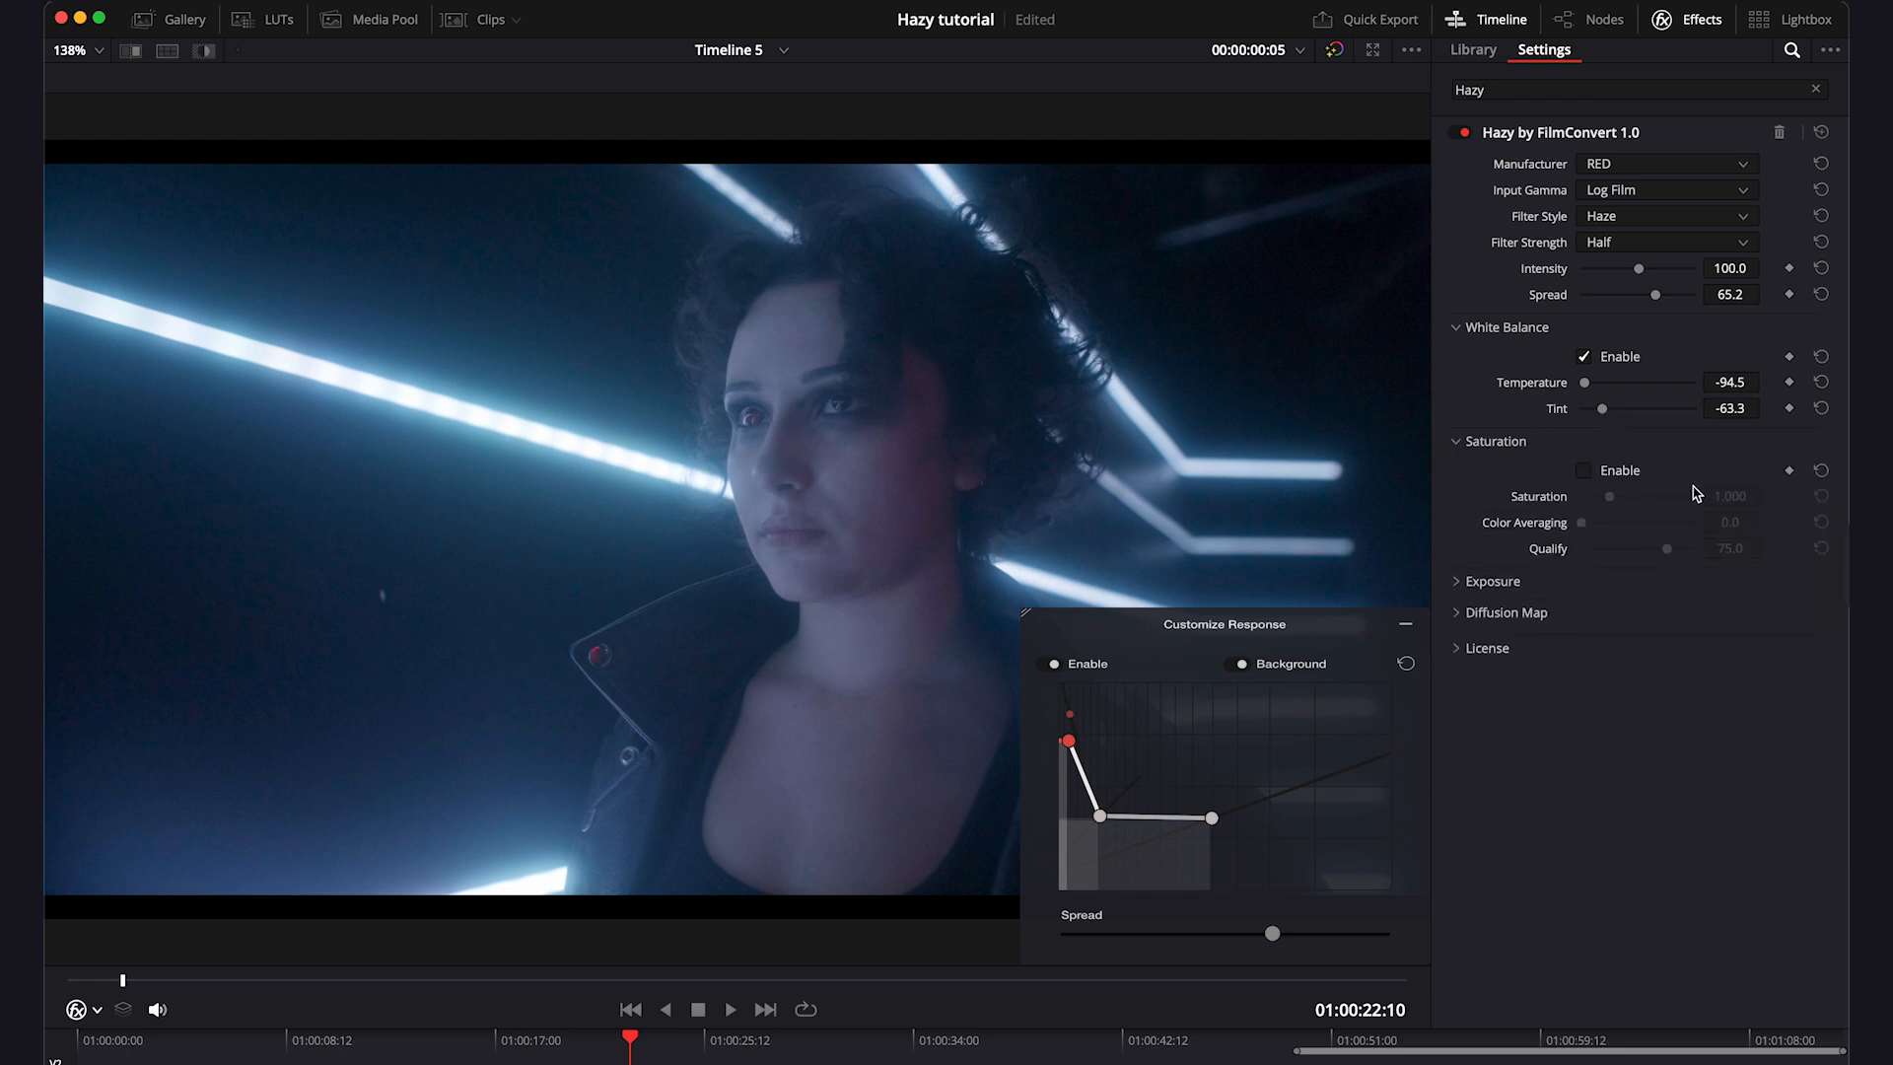
left_click_drag(1601, 493, 1687, 549)
Step: Enable Exposure on the neon portrait clip at 0.78 with green -1.05, and collapse the response curve
left_click(1460, 584)
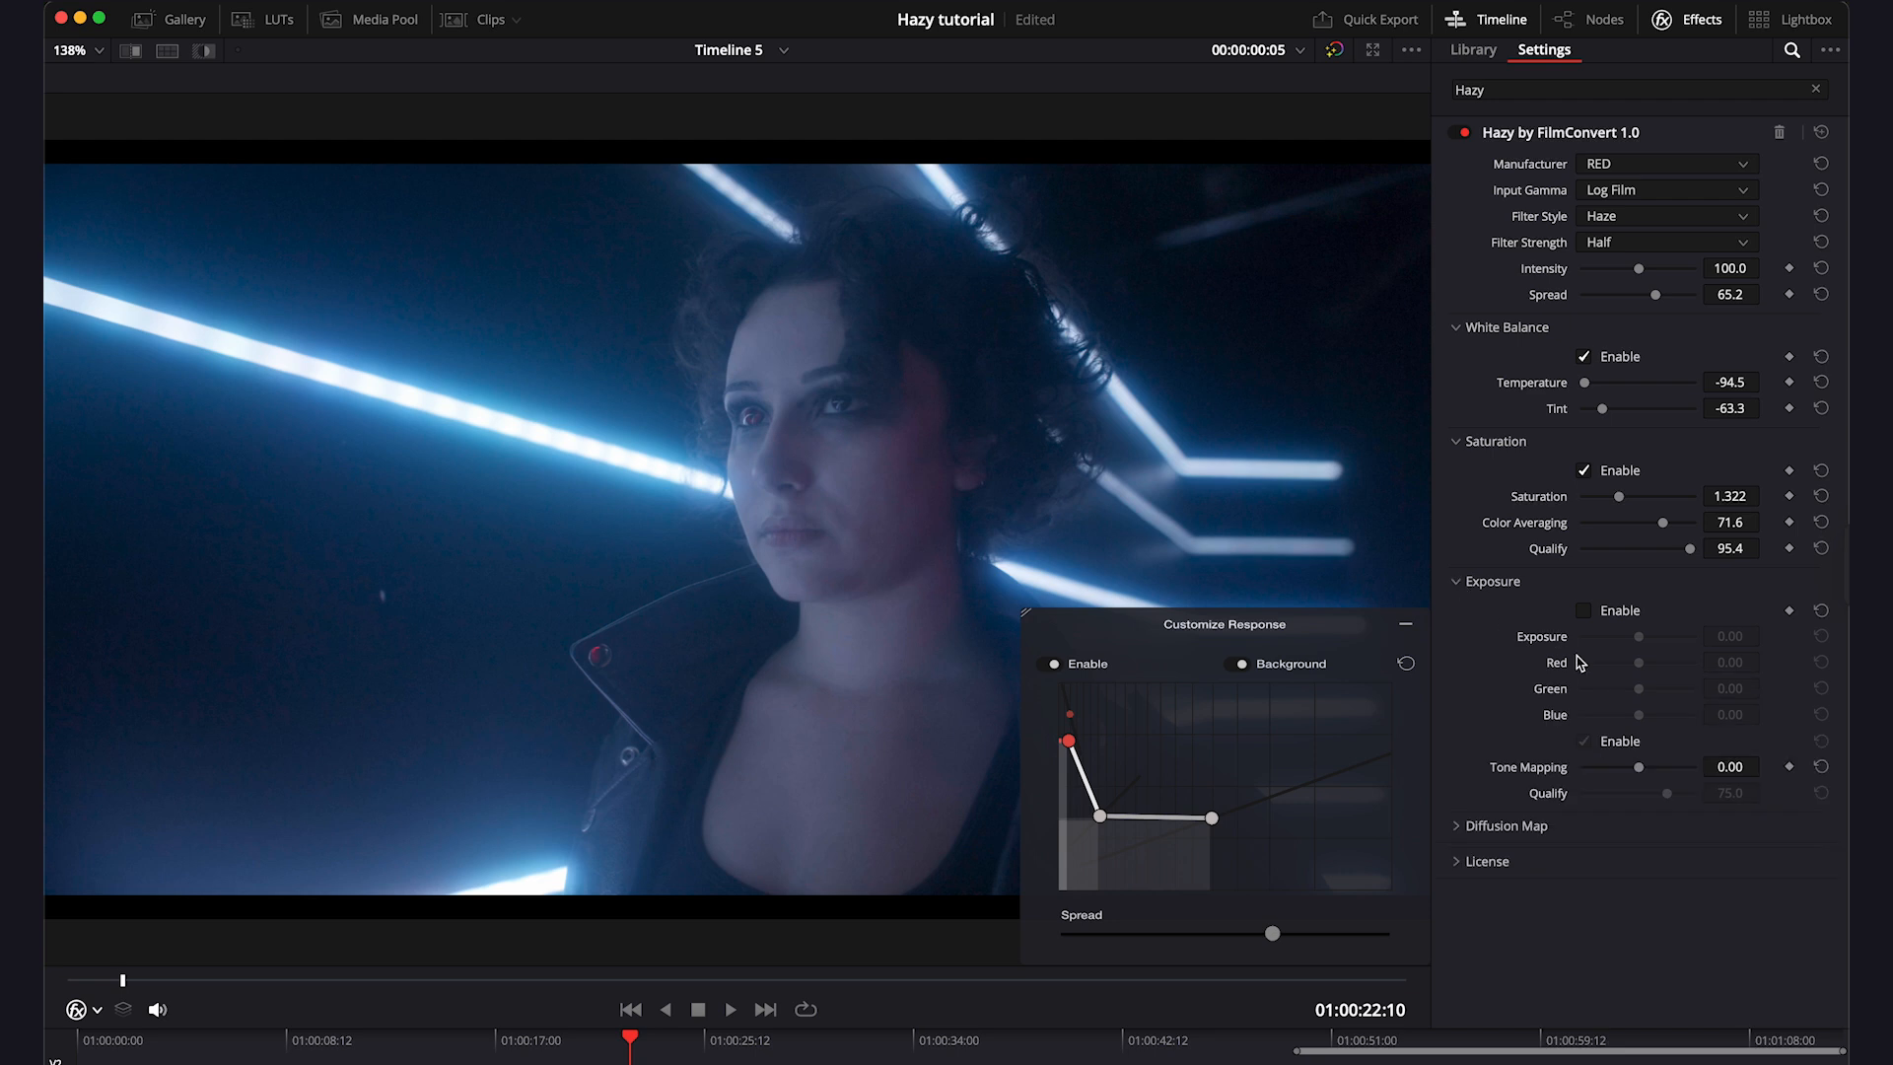
left_click(1584, 611)
left_click_drag(1639, 638, 1648, 641)
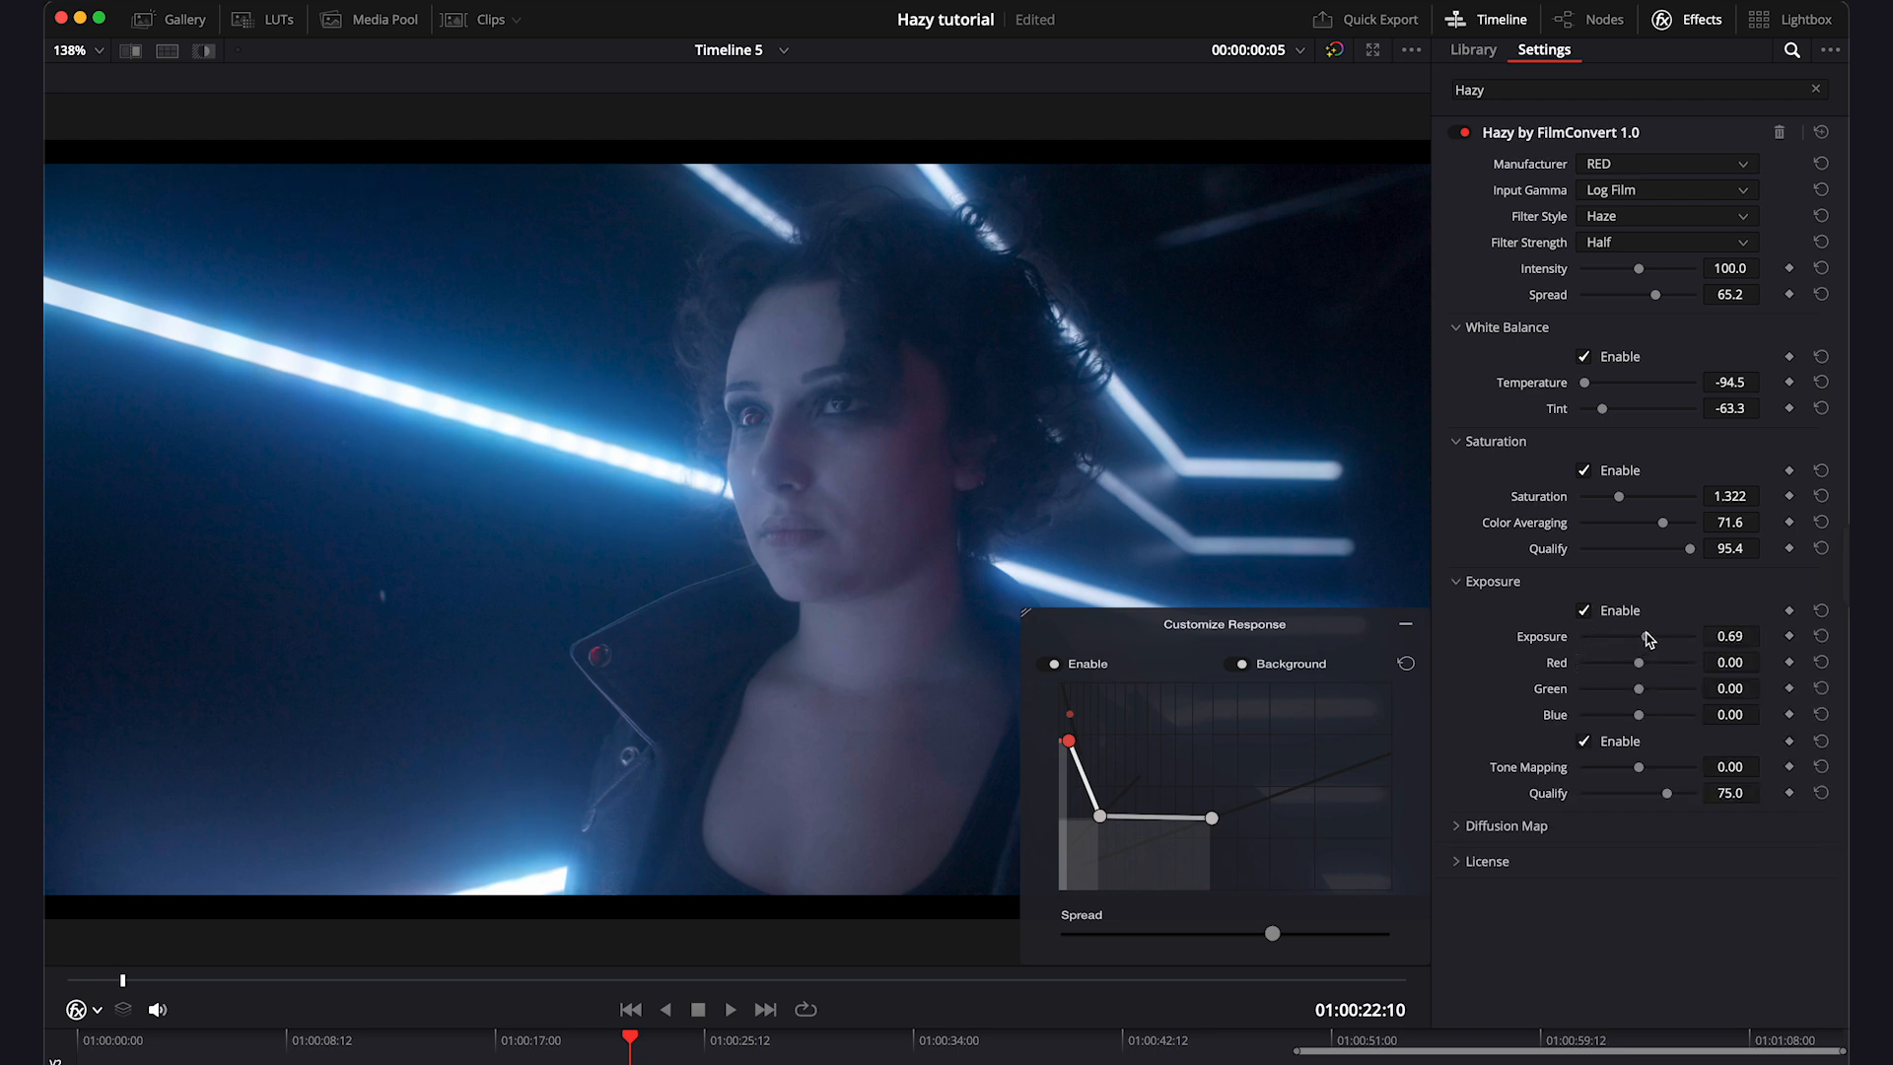
left_click_drag(1637, 692, 1619, 688)
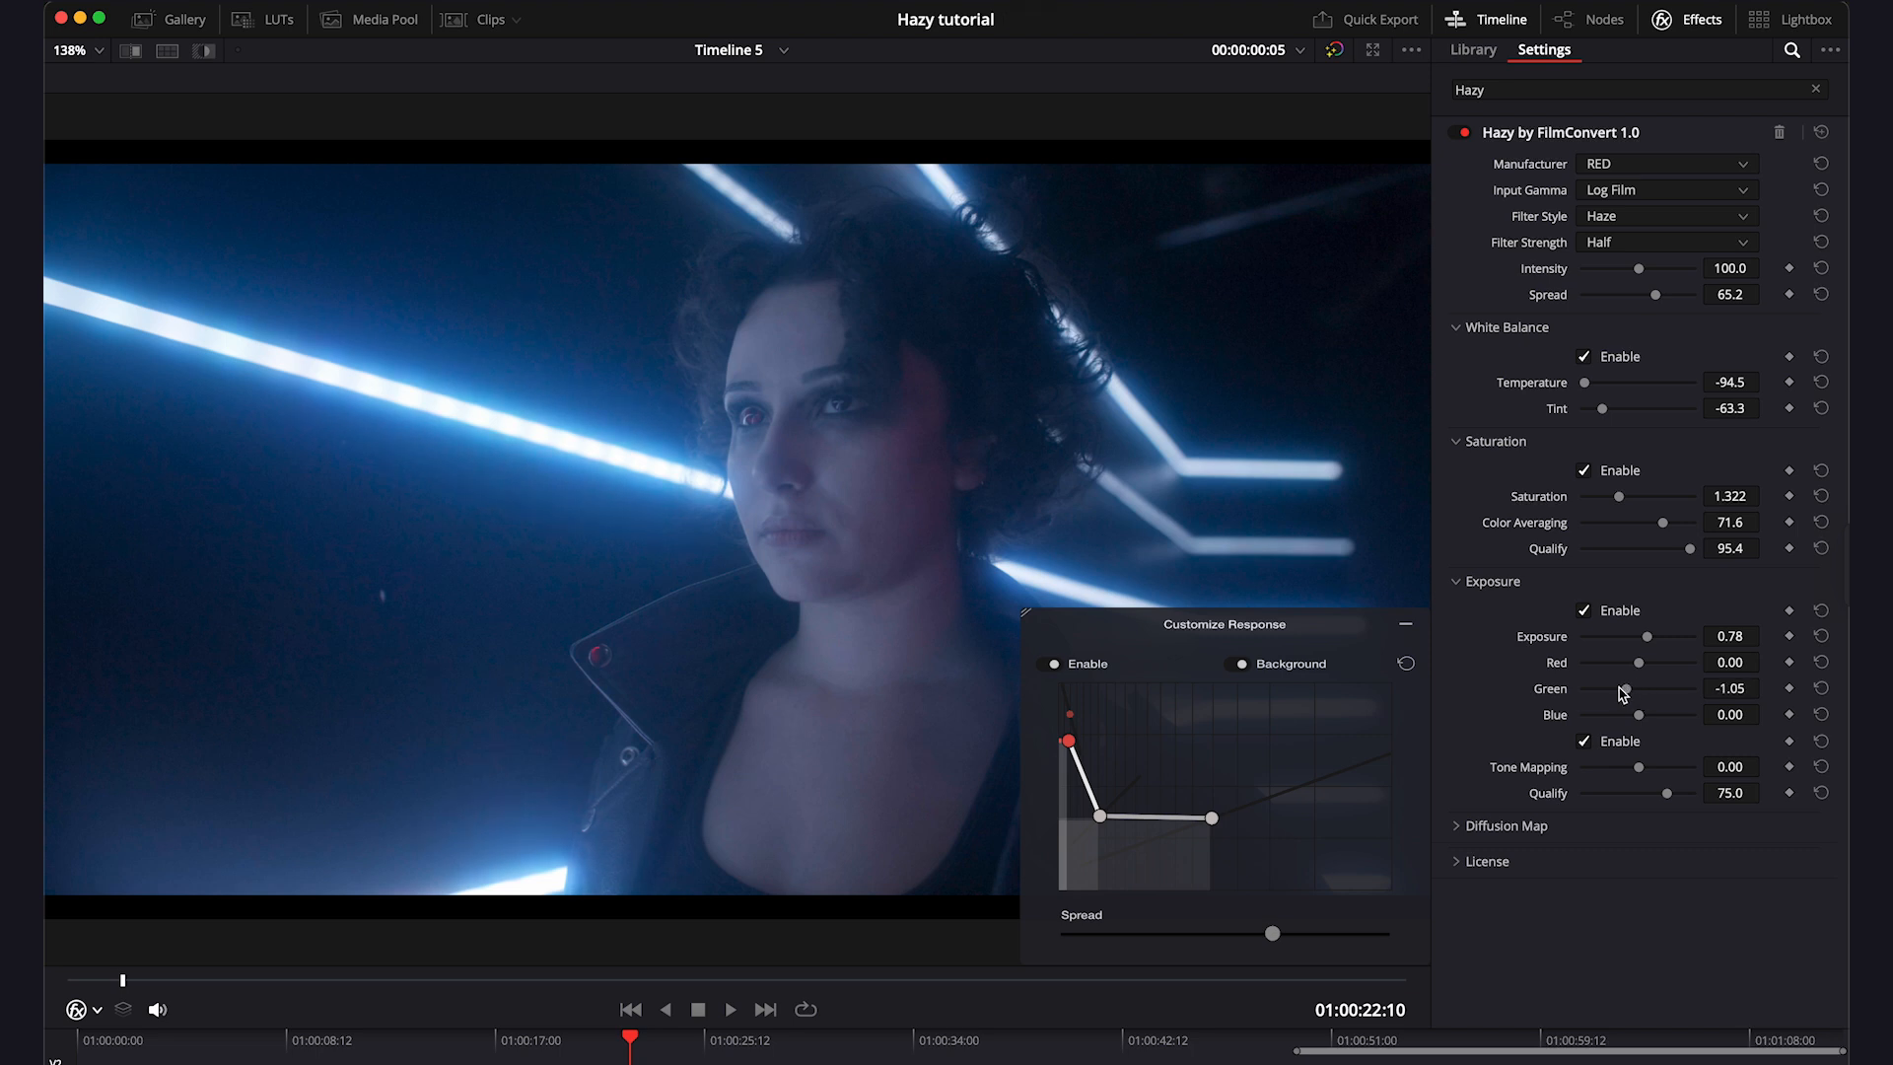
left_click(1406, 625)
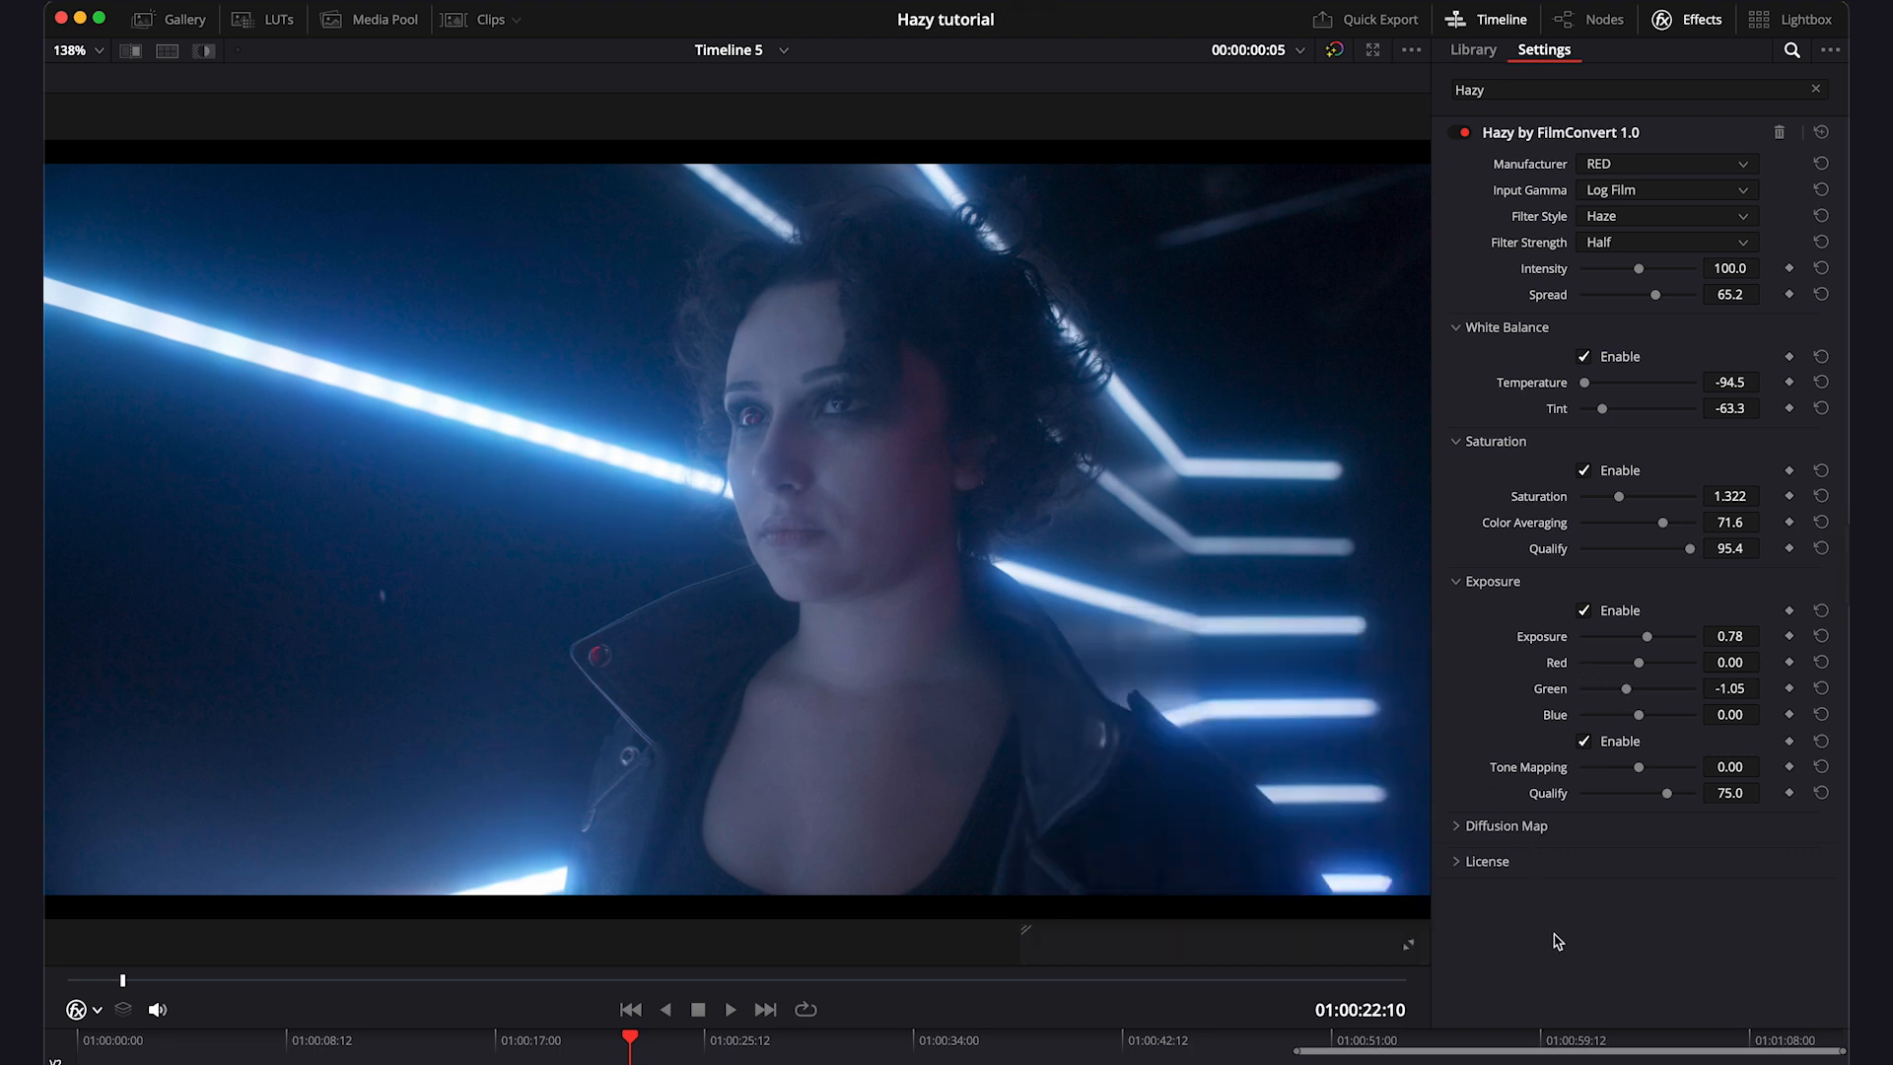